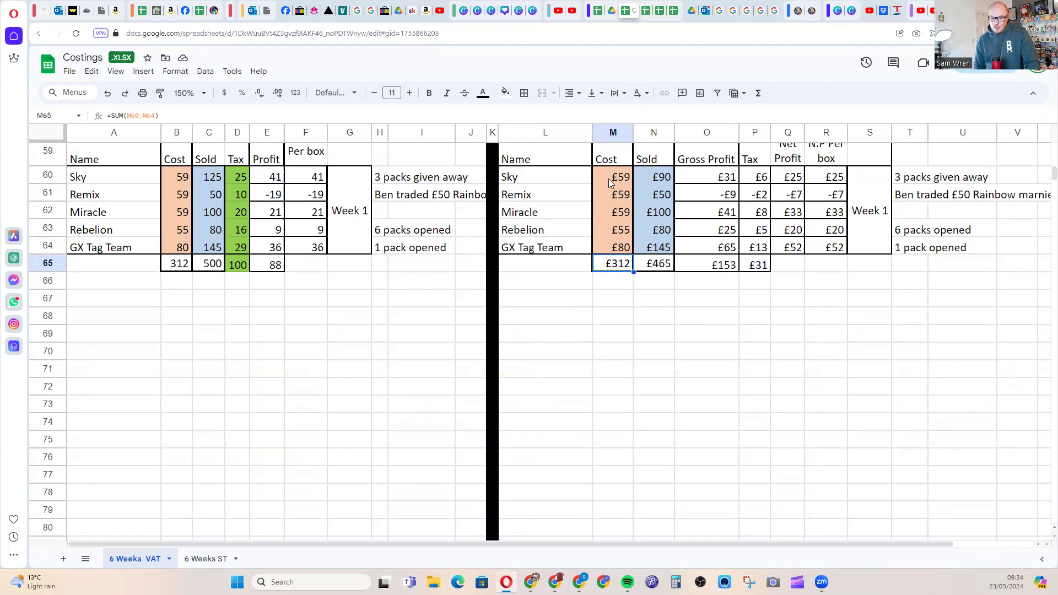
Examine the two Week 1 costing tables side by side, covering A59:I65 and the one starting at L59
drag(963, 335, 556, 170)
click(556, 170)
scroll(562, 177, up, 1)
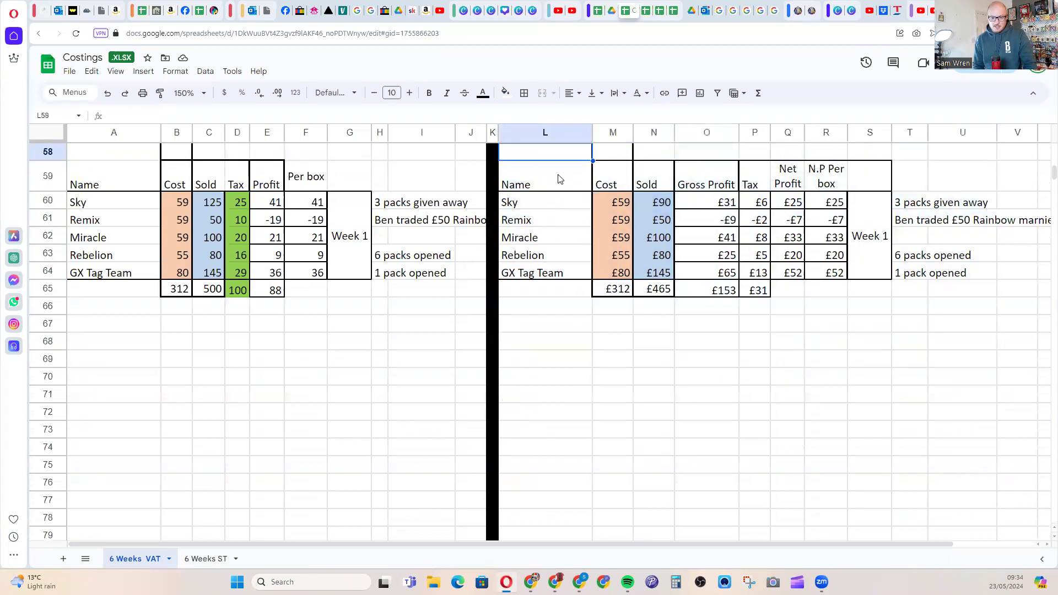
drag(557, 182, 953, 295)
drag(130, 185, 432, 295)
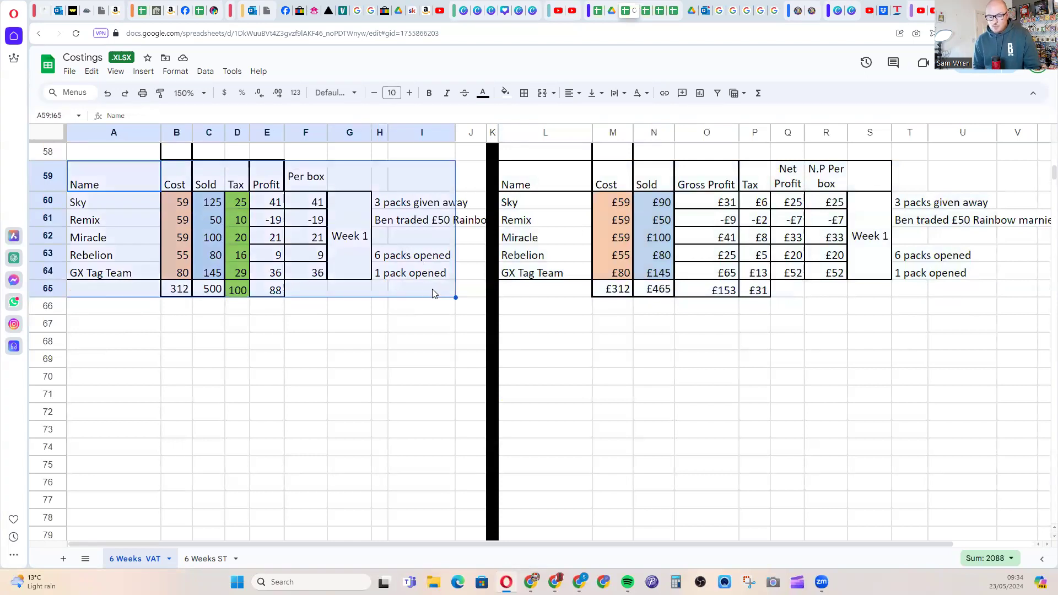
click(305, 334)
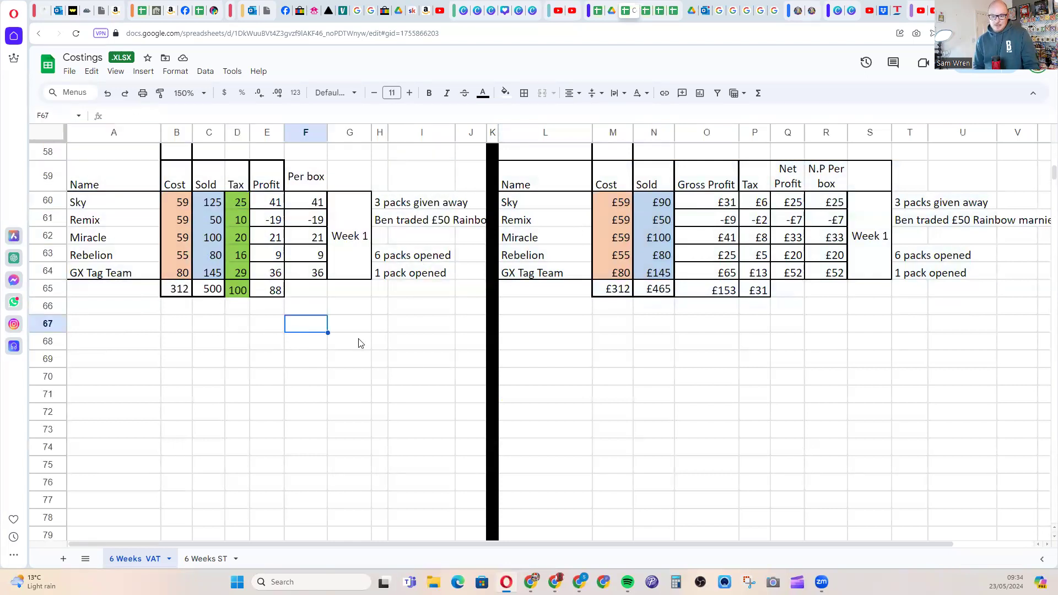
click(635, 345)
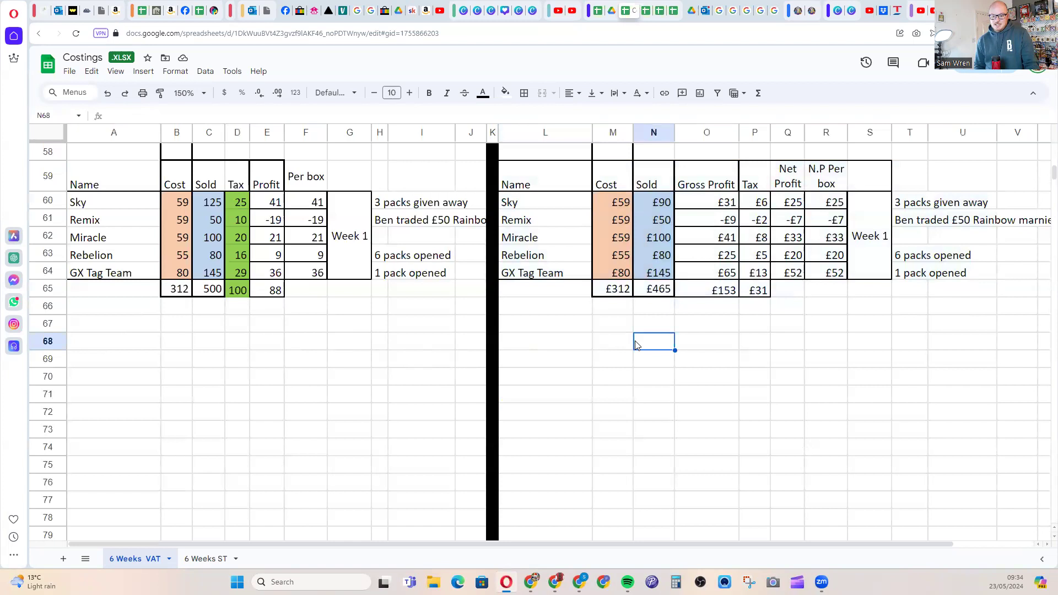
Compare the Sky row's sold price, gross profit and tax formulas in both Week 1 tables
click(703, 205)
click(667, 202)
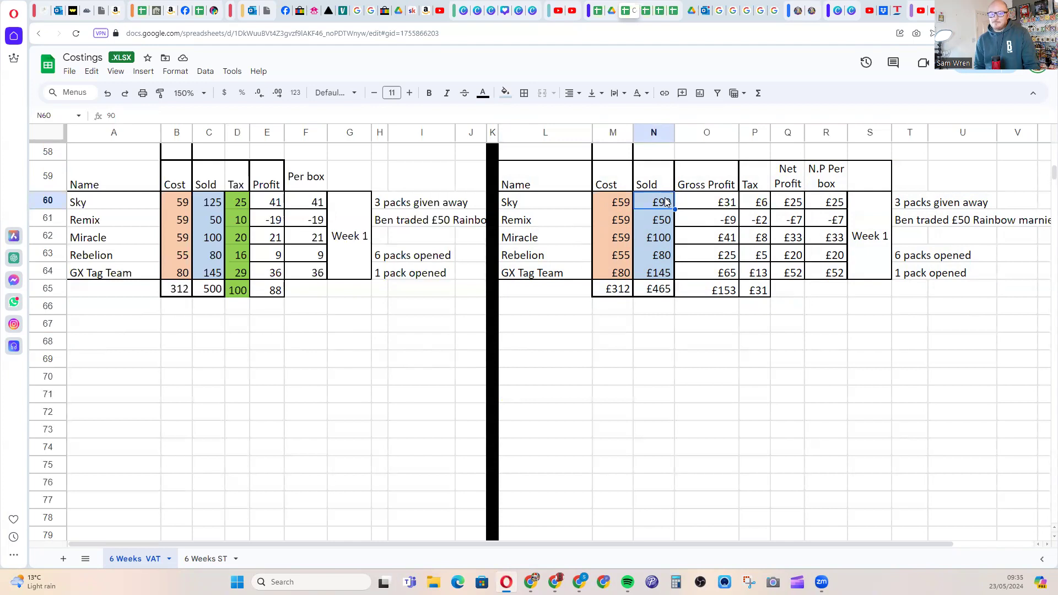
click(728, 208)
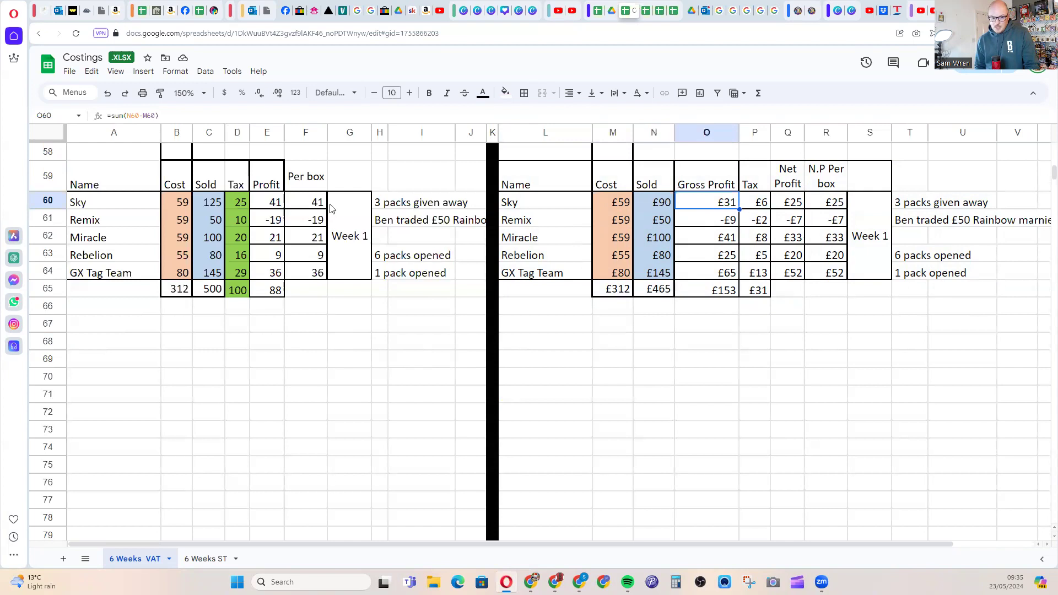
click(243, 205)
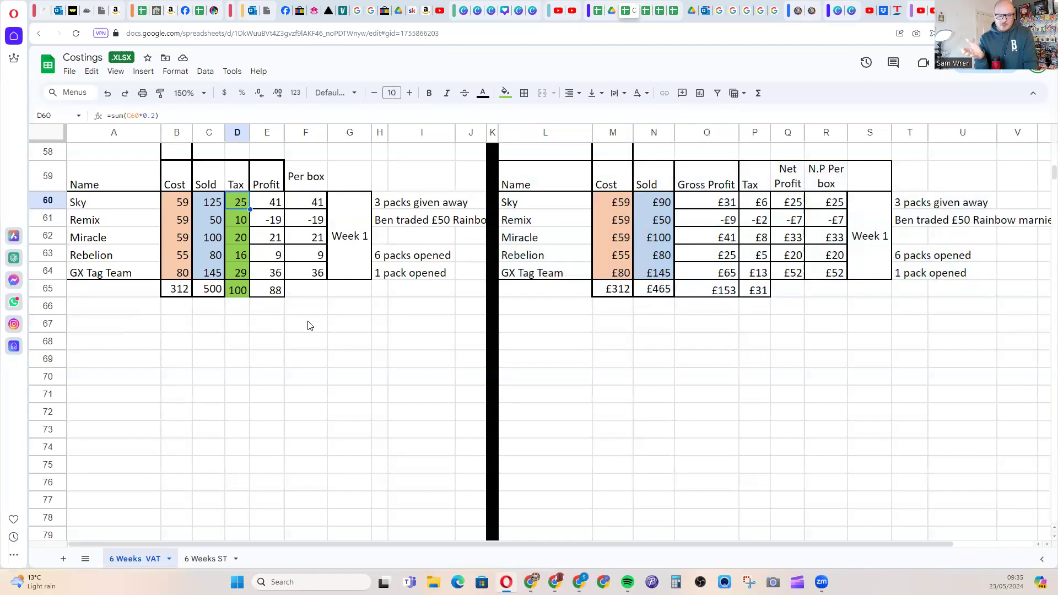
click(209, 203)
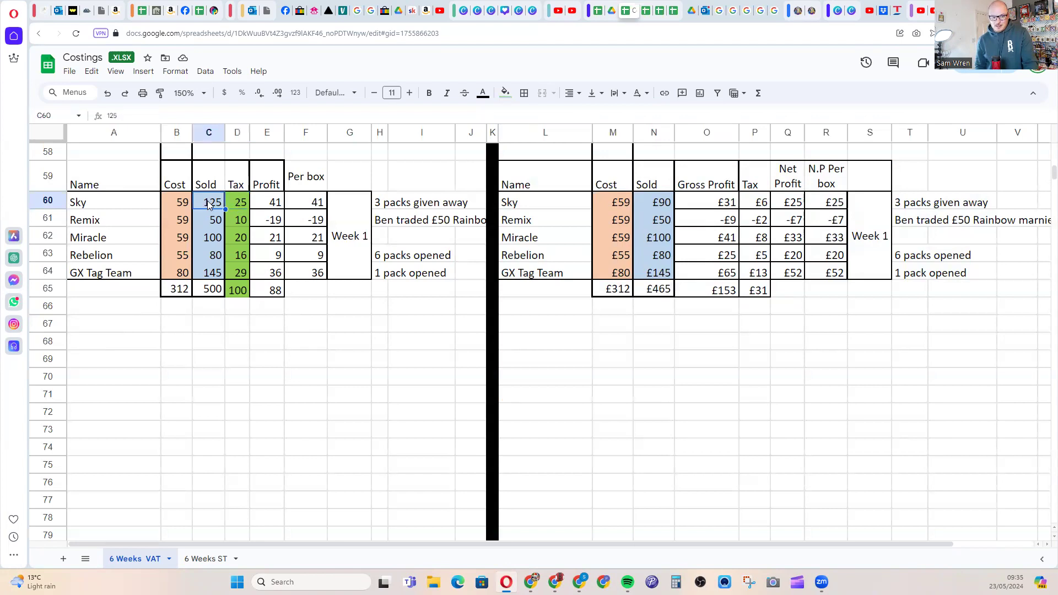
Compare how the Miracle row's tax is calculated in D62 and P62, checking the sold prices and gross profit
click(212, 239)
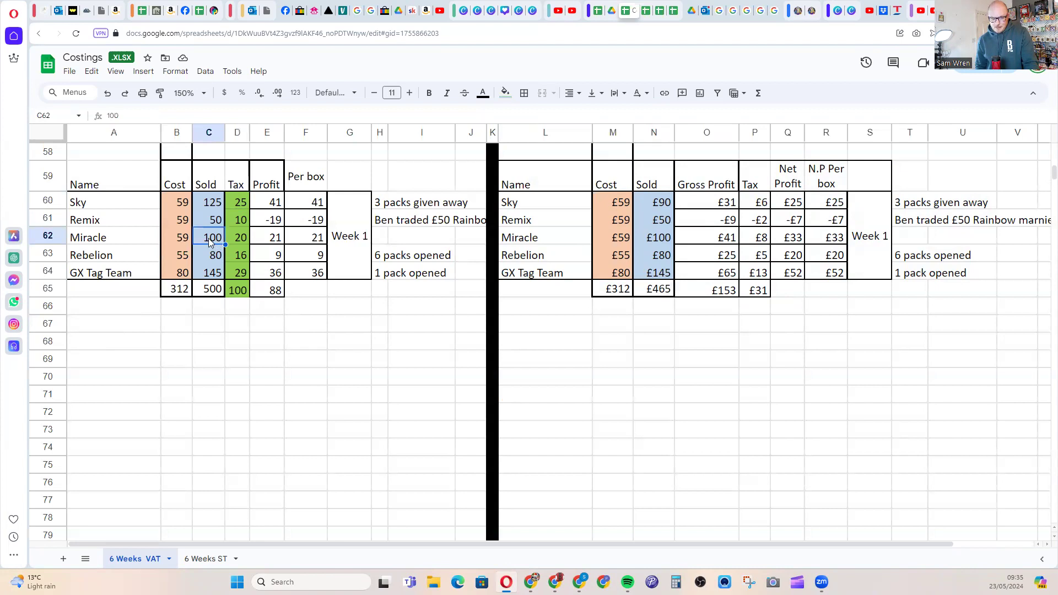
click(241, 243)
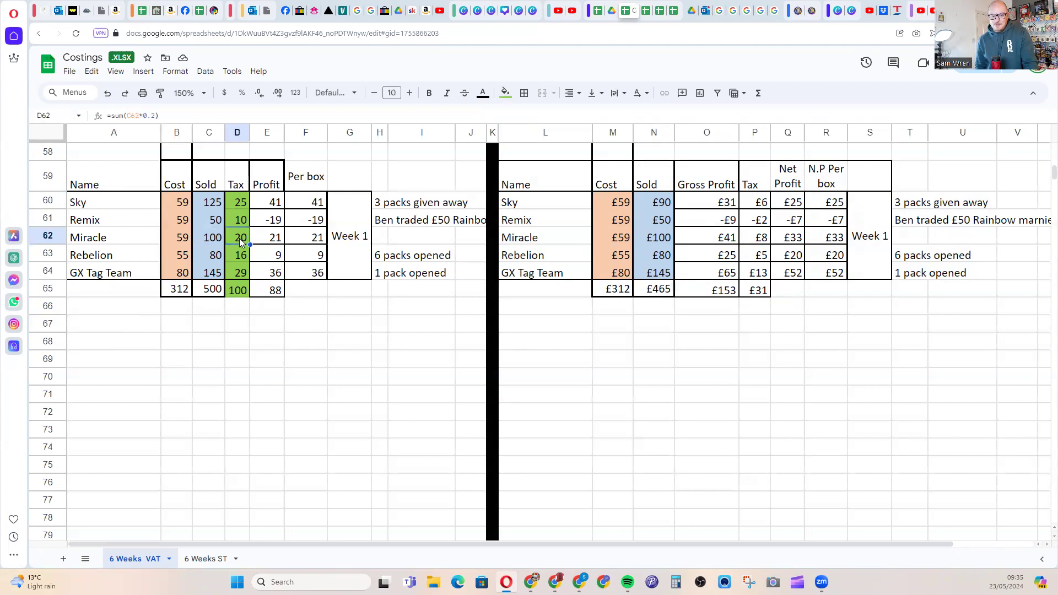
click(211, 238)
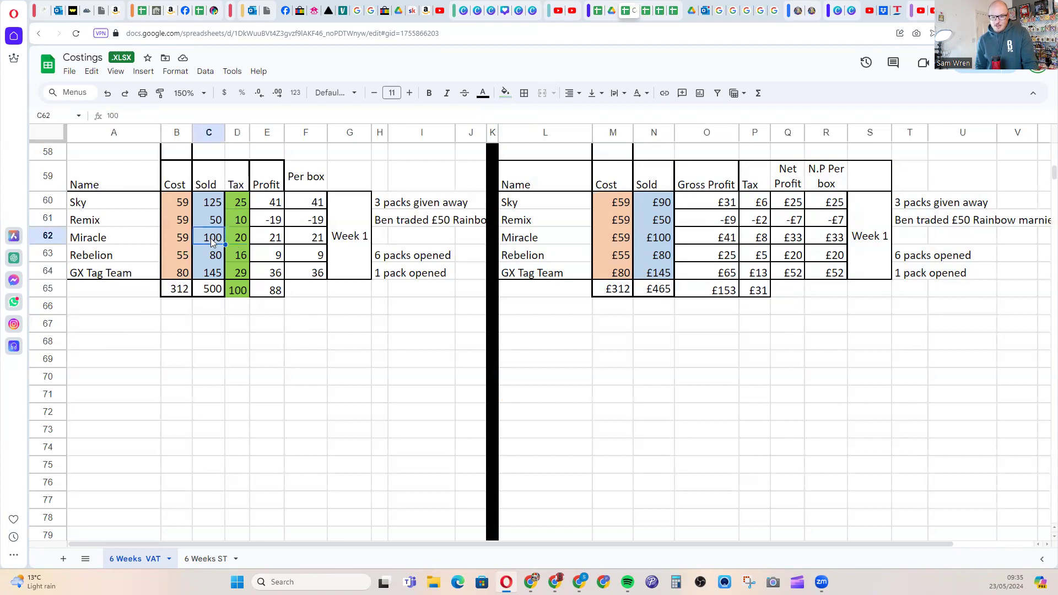
click(656, 241)
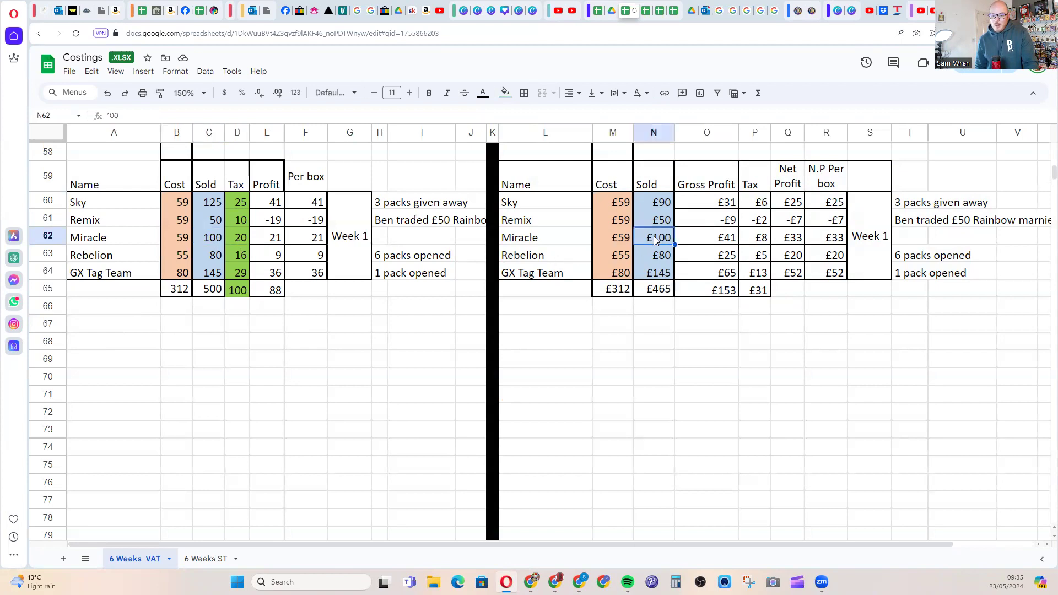
click(759, 242)
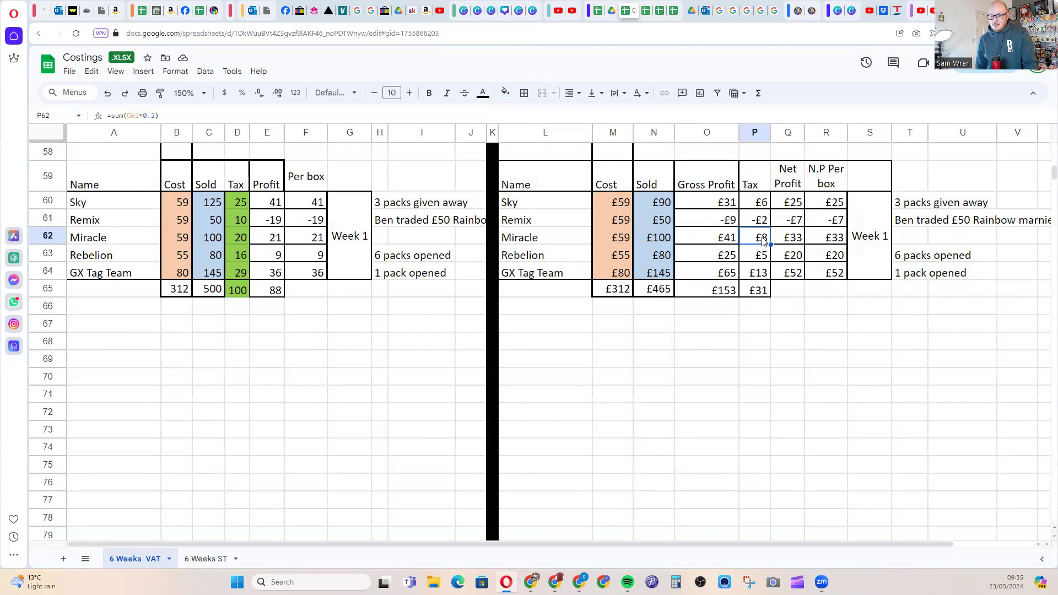
click(725, 243)
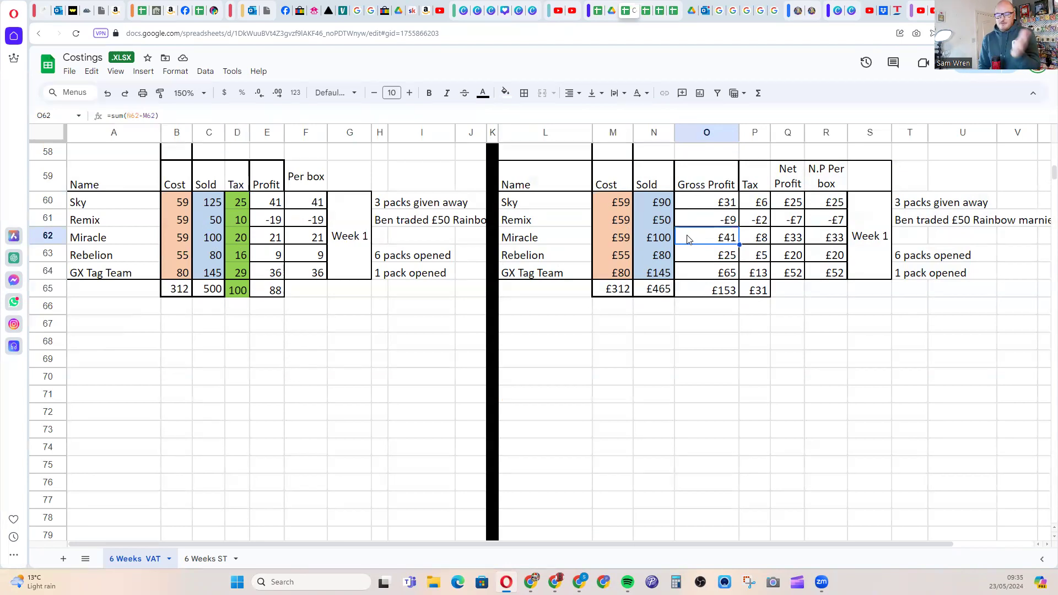
click(244, 237)
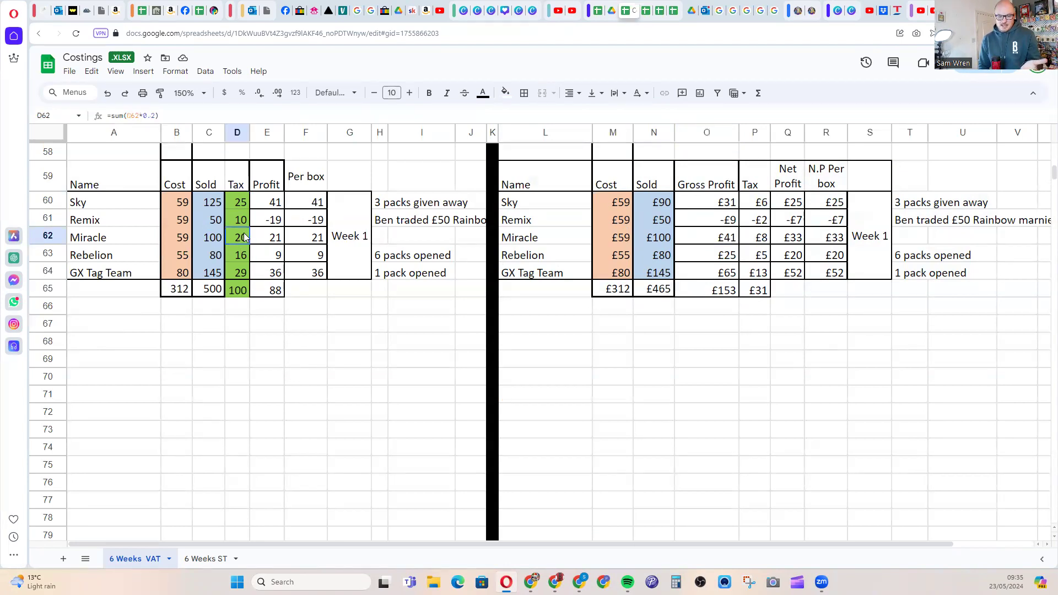
Trace the Miracle row from cost through sold price to tax in M62:P62 and in B62:D62
click(664, 240)
click(623, 242)
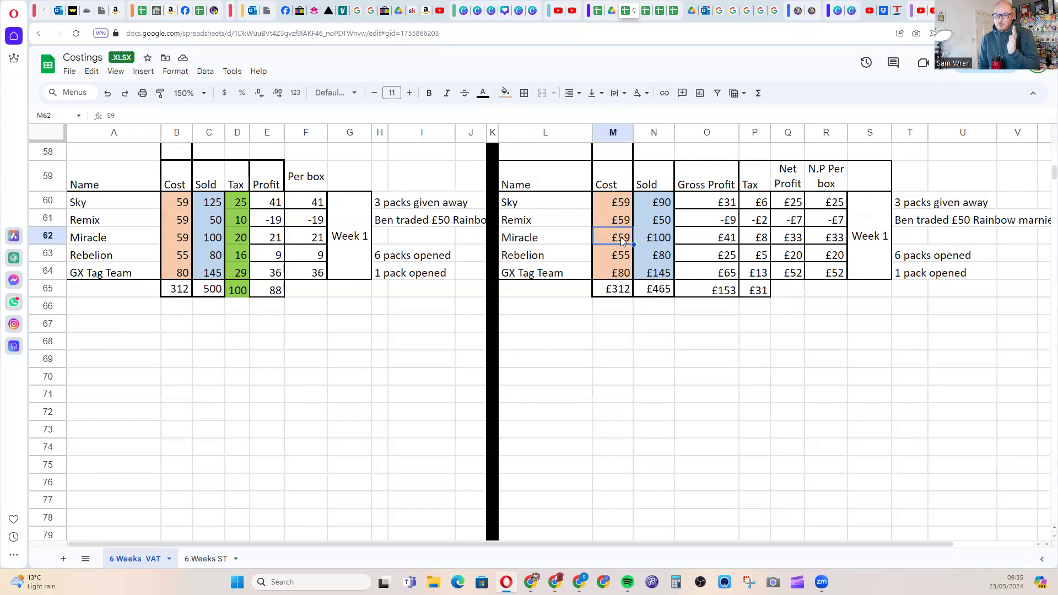
click(659, 243)
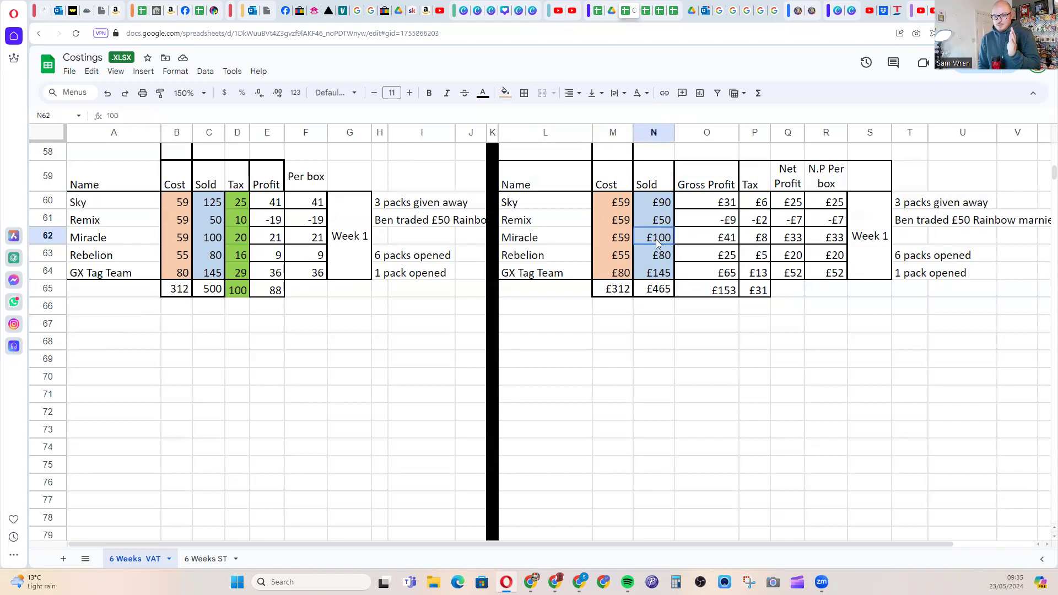
click(724, 243)
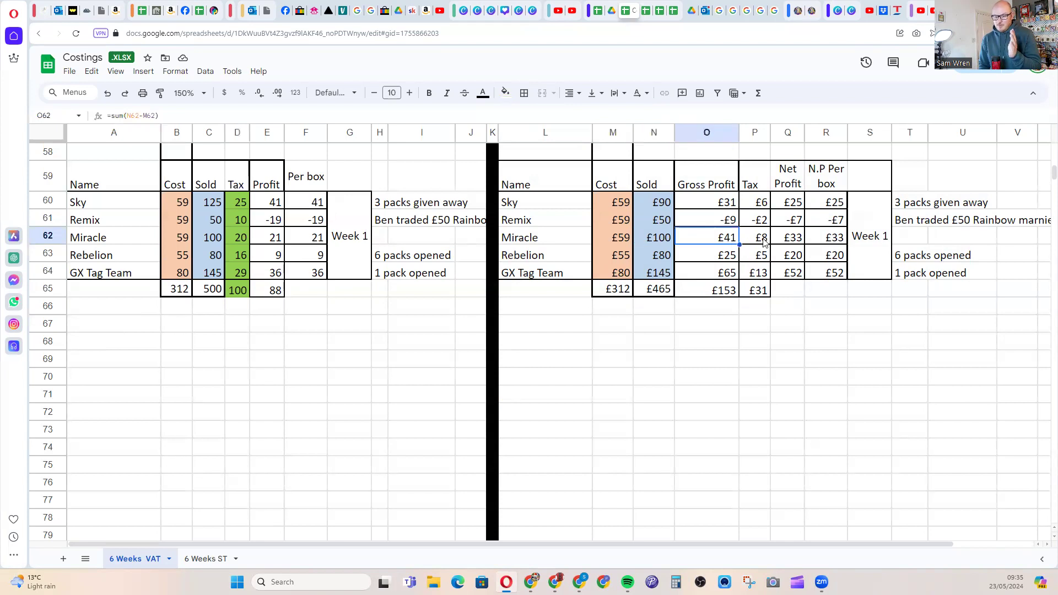
click(765, 242)
click(727, 243)
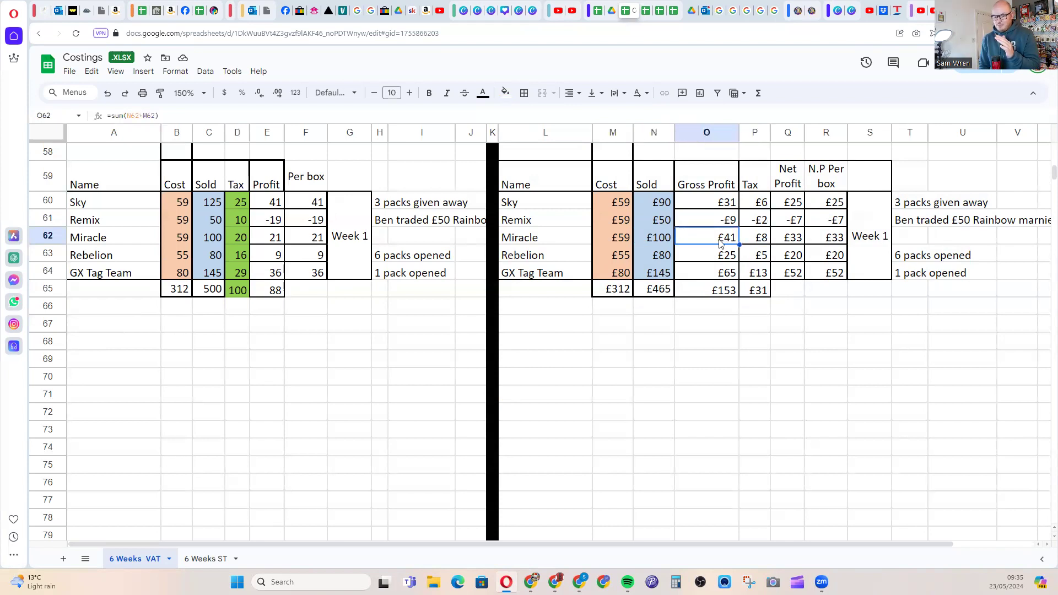
click(190, 238)
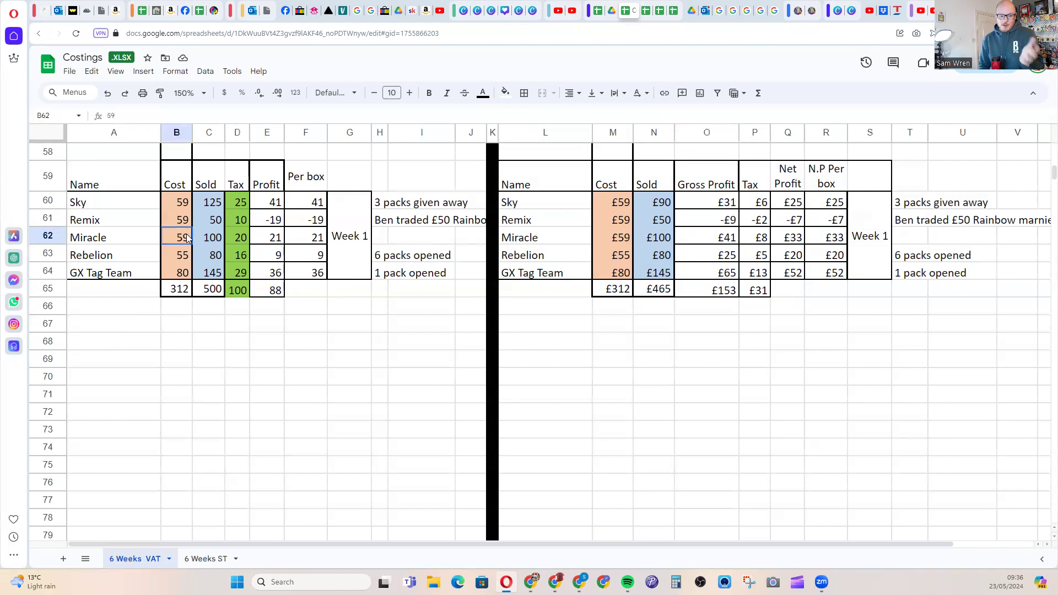
click(210, 244)
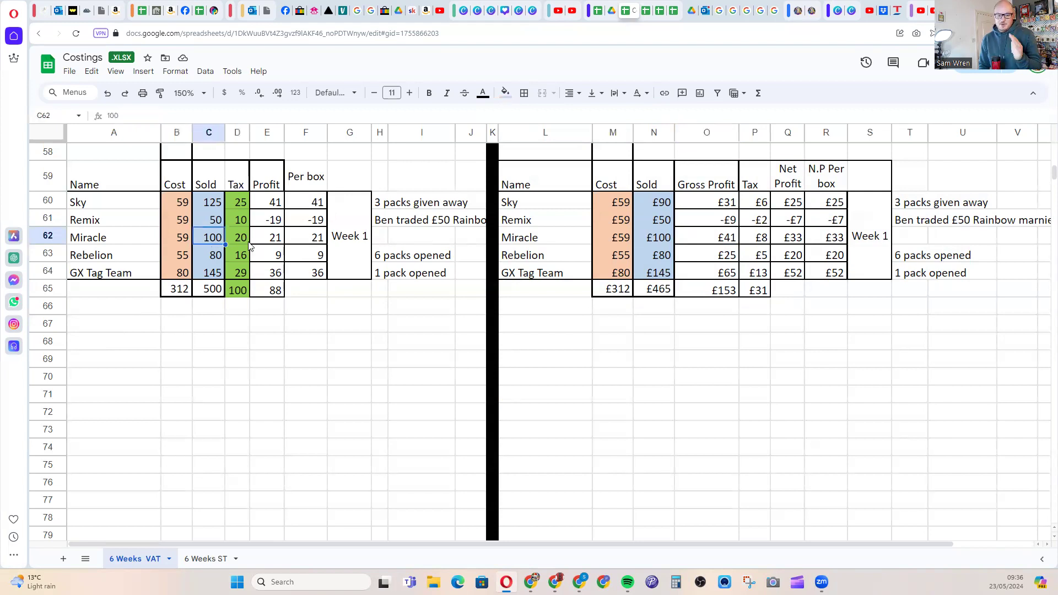
click(238, 240)
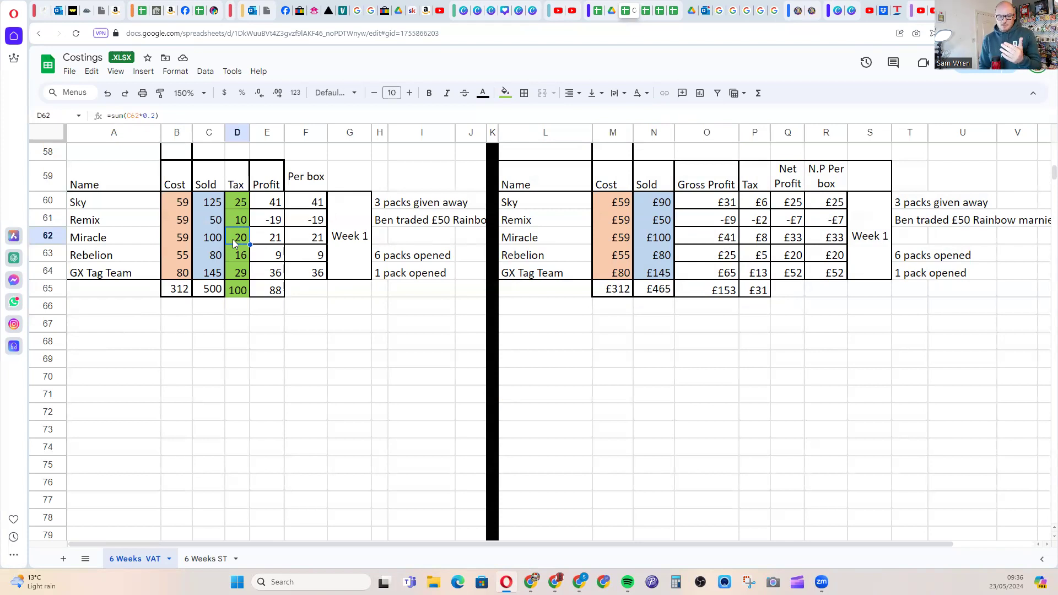
Set the Sky sold value in C60 to 90
click(215, 205)
text(90)
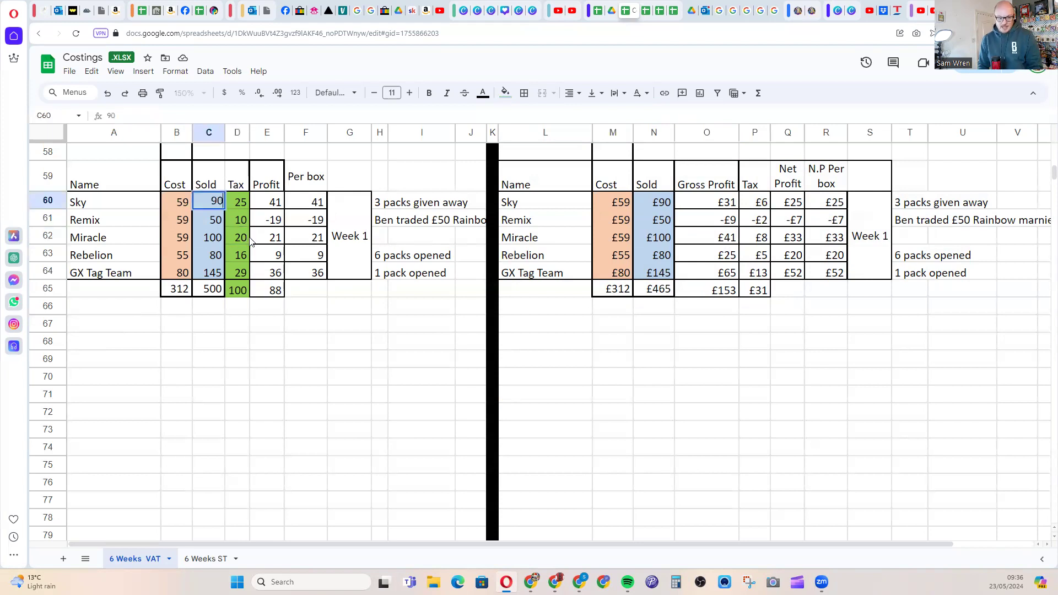
click(246, 238)
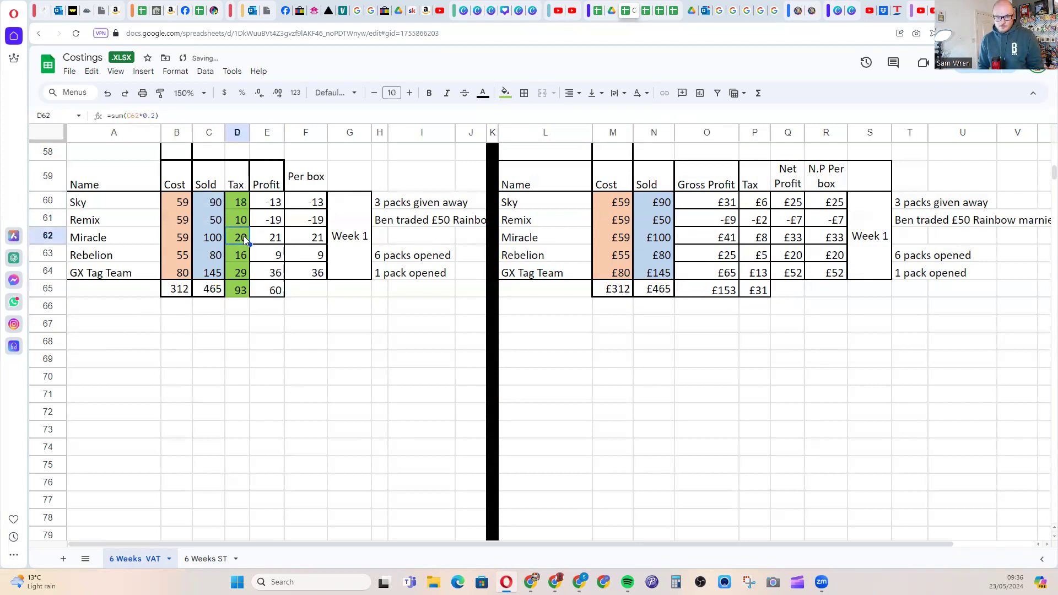
click(220, 239)
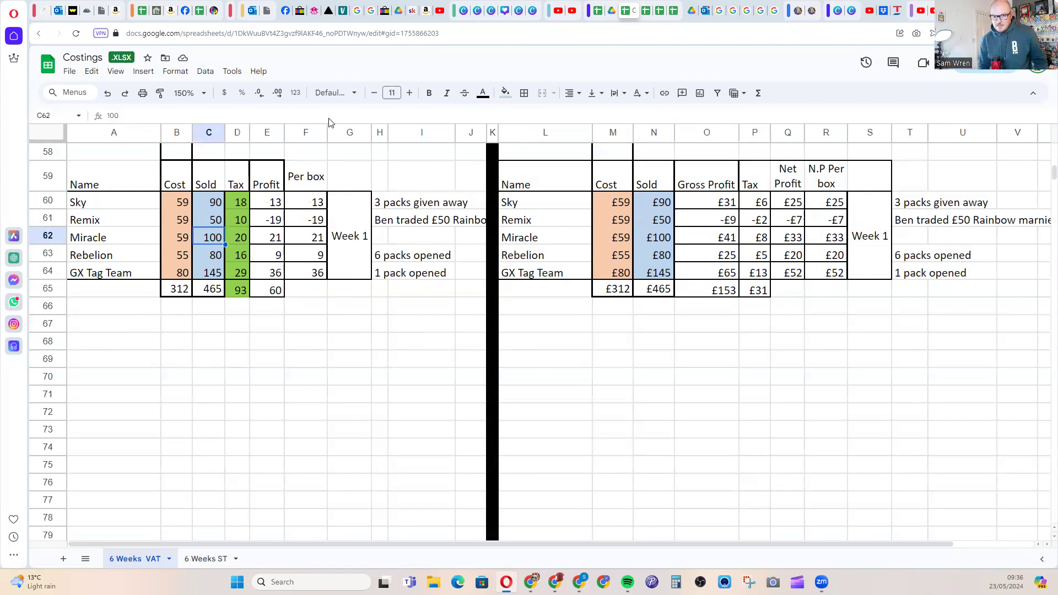
Check Sky's net profit per box in R60 and set the Sky sold value in C60 to 105
click(830, 202)
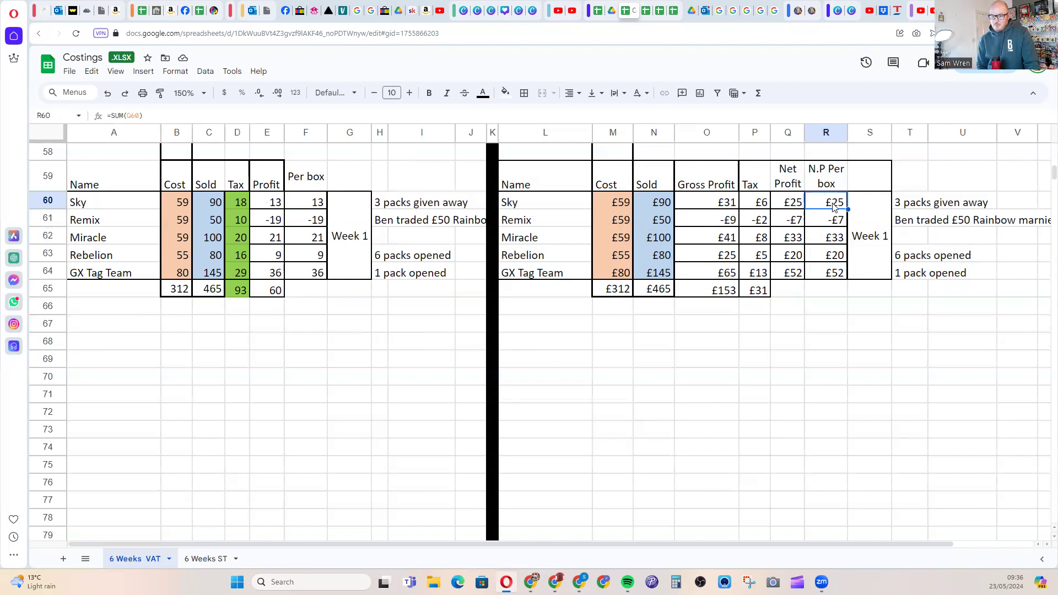
click(522, 202)
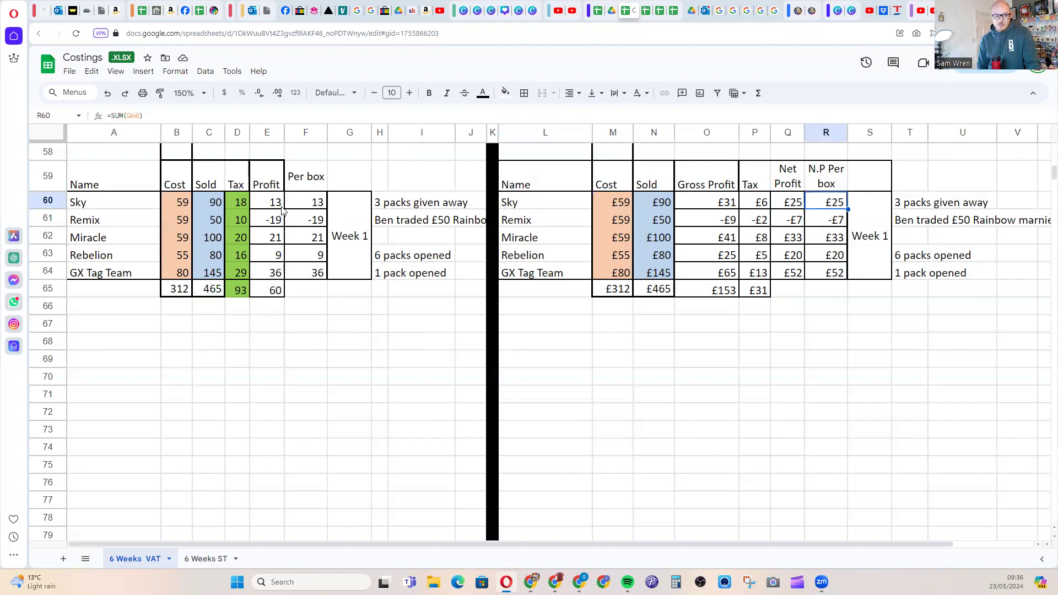
click(220, 205)
text(105)
key(Return)
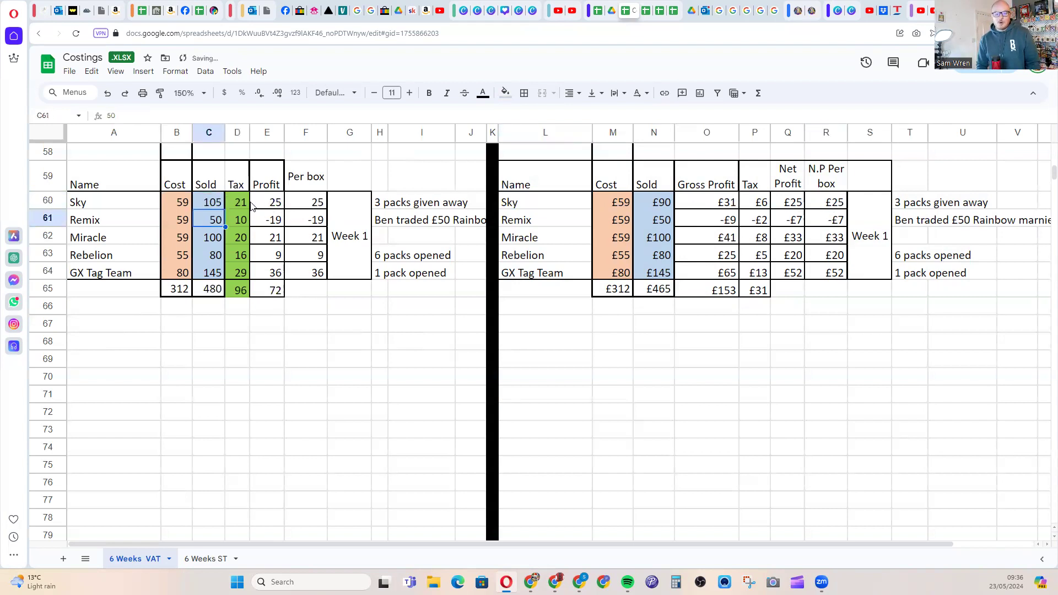
Review Sky's cost, tax and sold prices in both tables, and set the sold value in C60 to 90
click(185, 205)
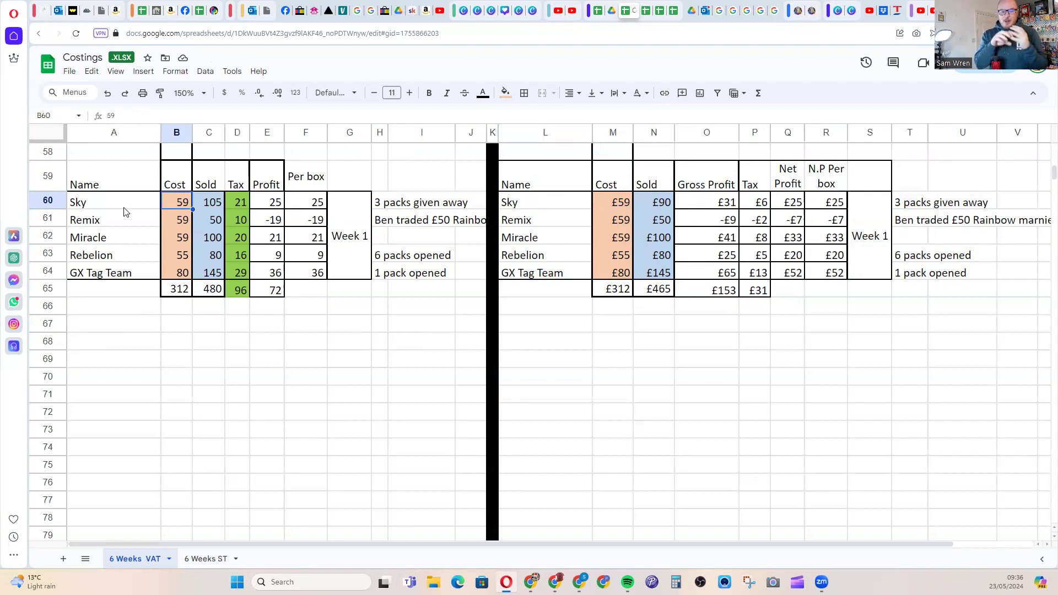
click(244, 202)
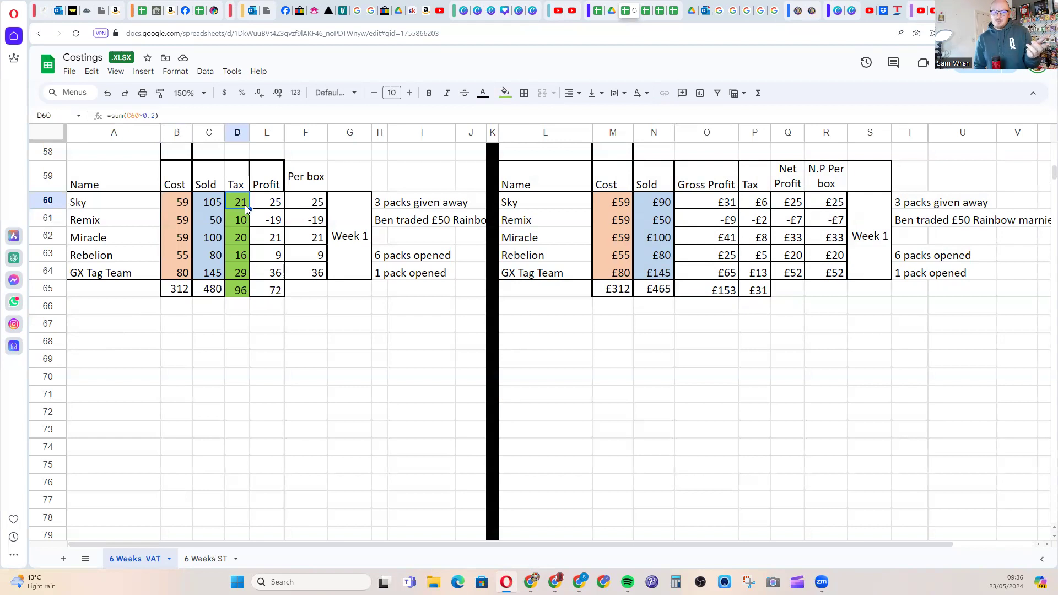
click(211, 205)
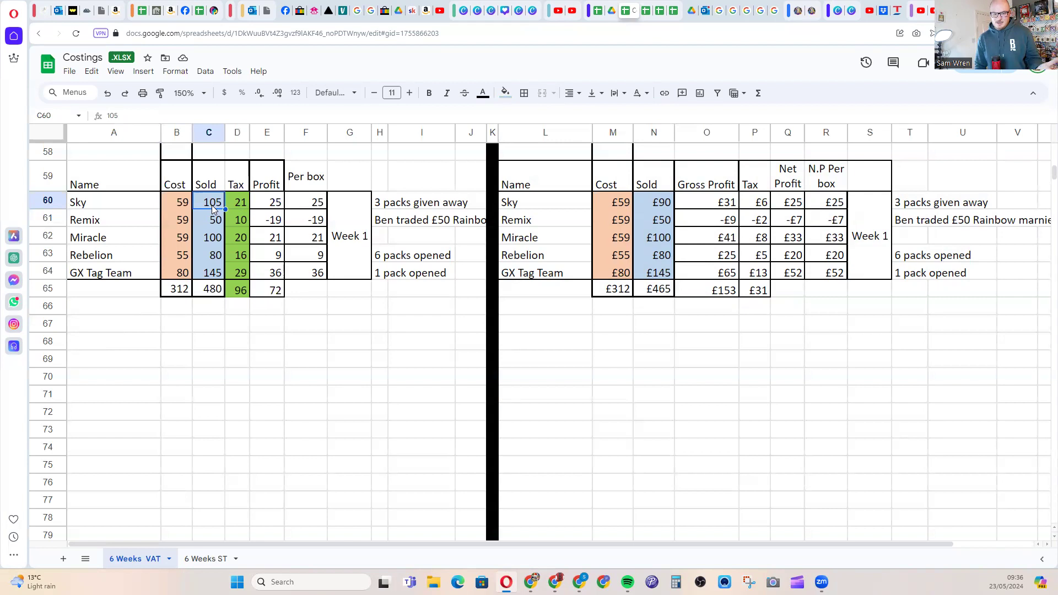
click(658, 204)
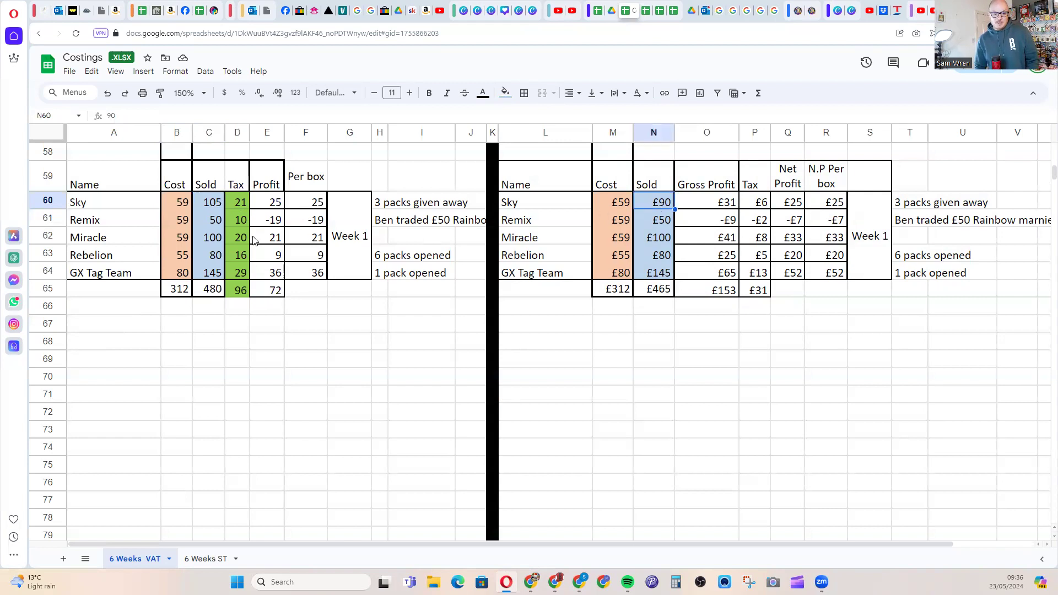
click(219, 204)
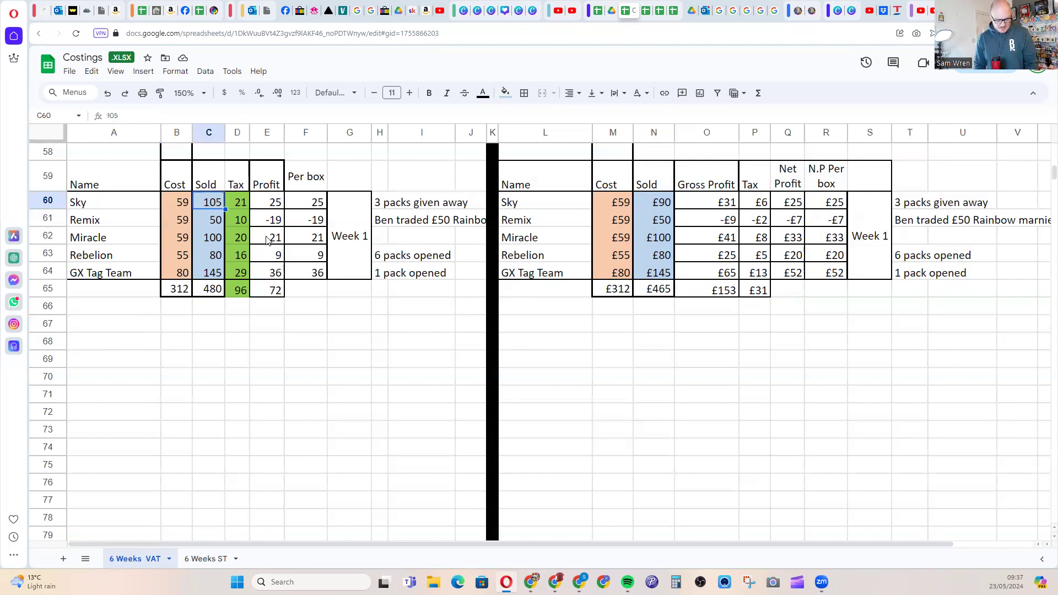
text(900)
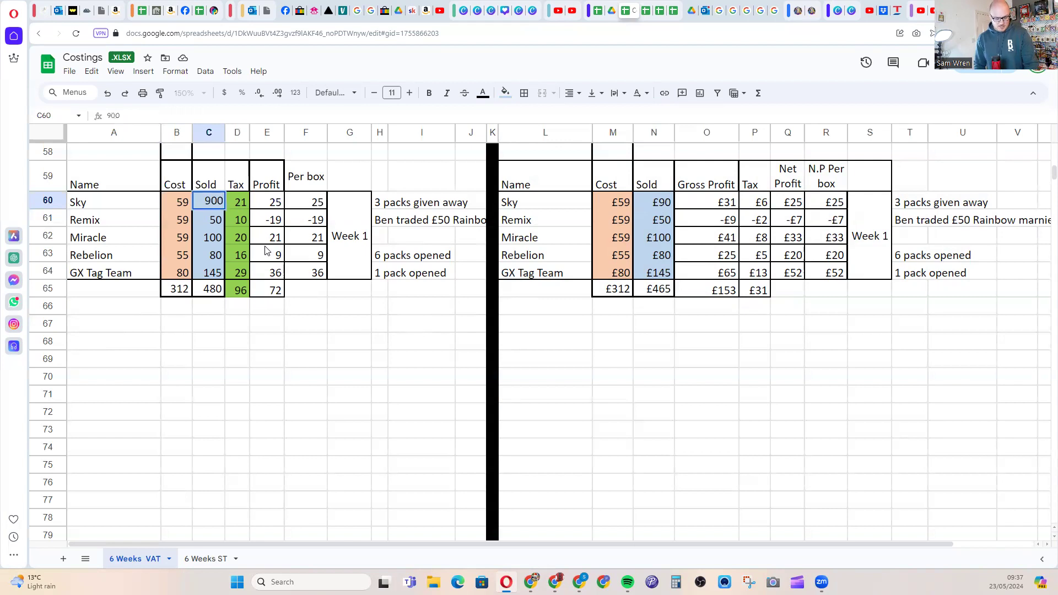
key(BackSpace)
key(Return)
click(518, 349)
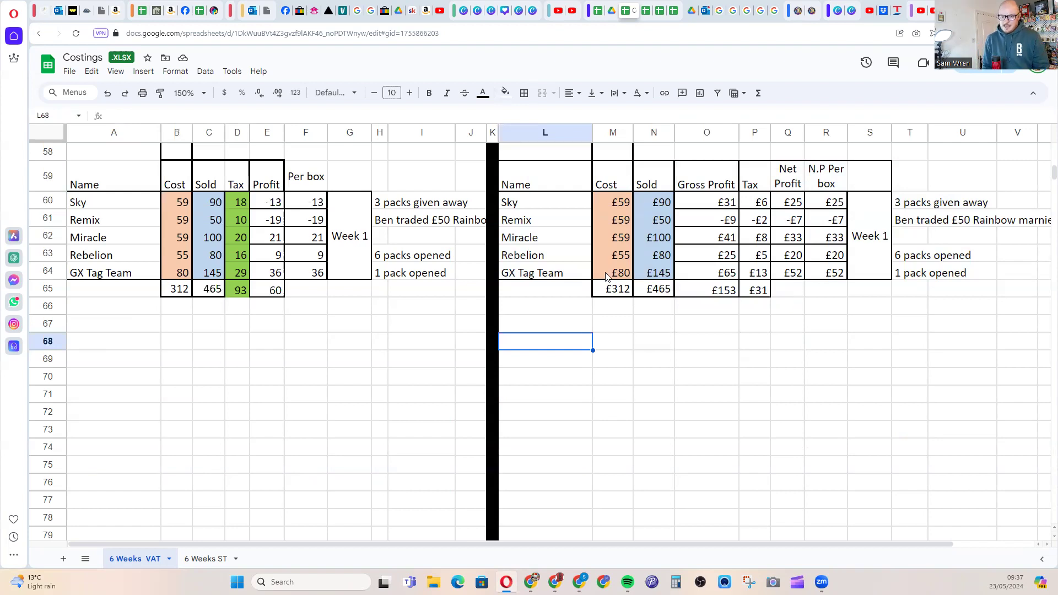
Review the Week 1 cost total in M65 and the pack notes in T60:T64
click(617, 291)
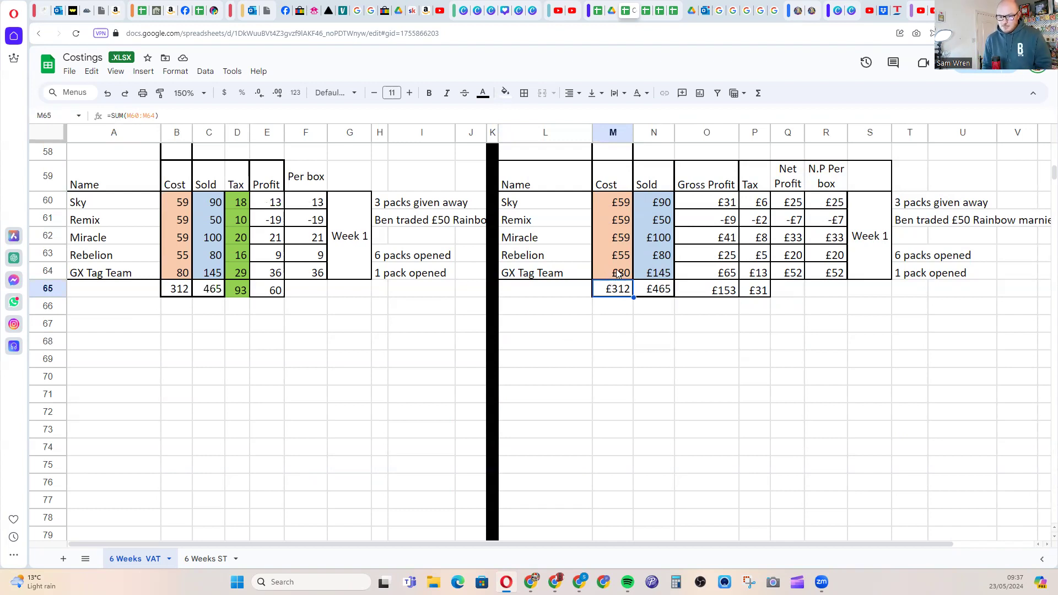
drag(914, 208, 914, 273)
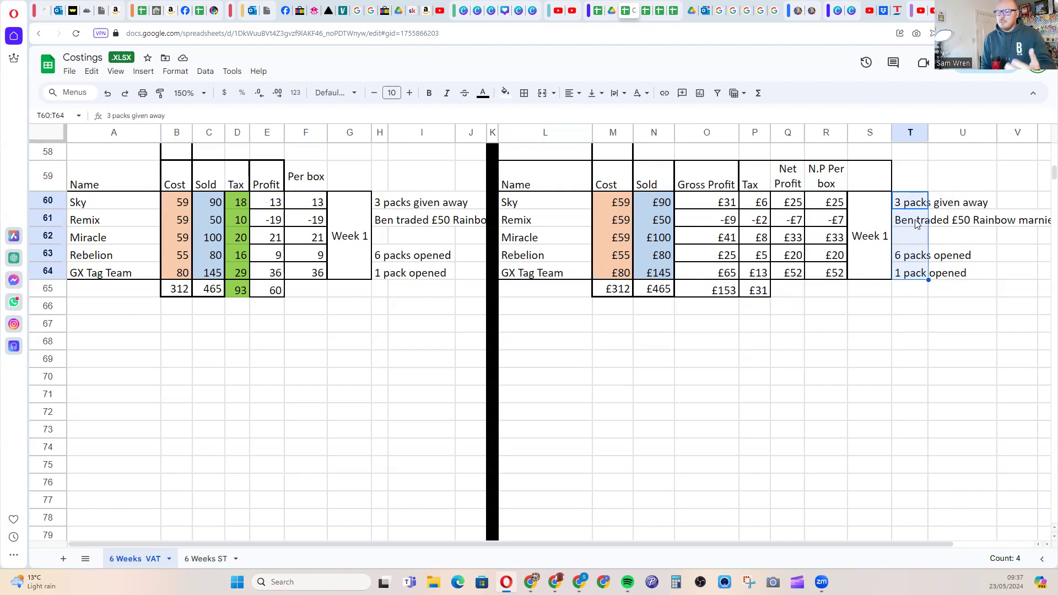
Test a Sky sold value of 99 in N60, and restore it to 90
click(671, 203)
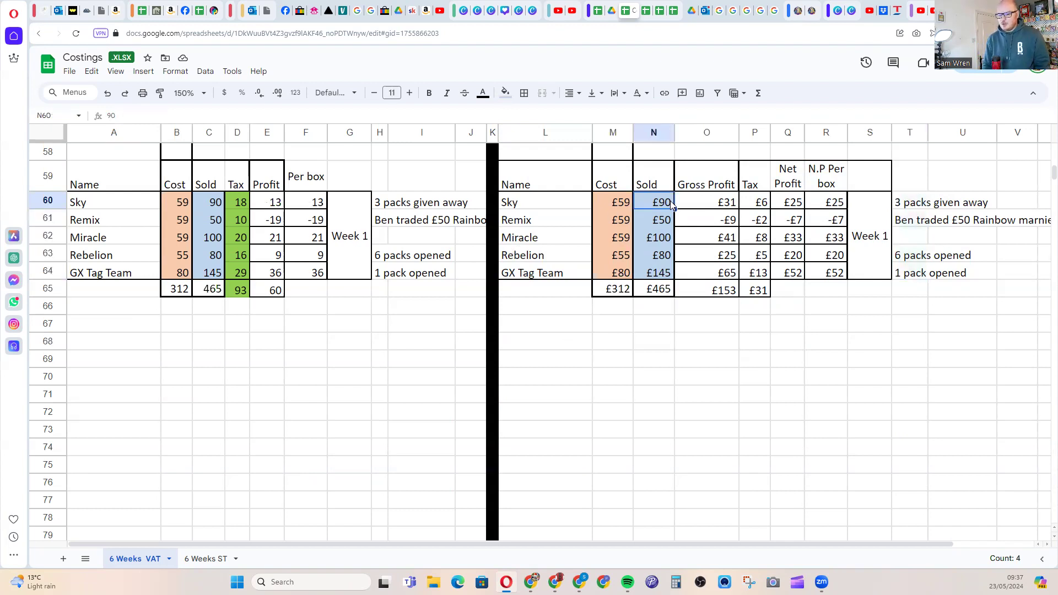
text(99)
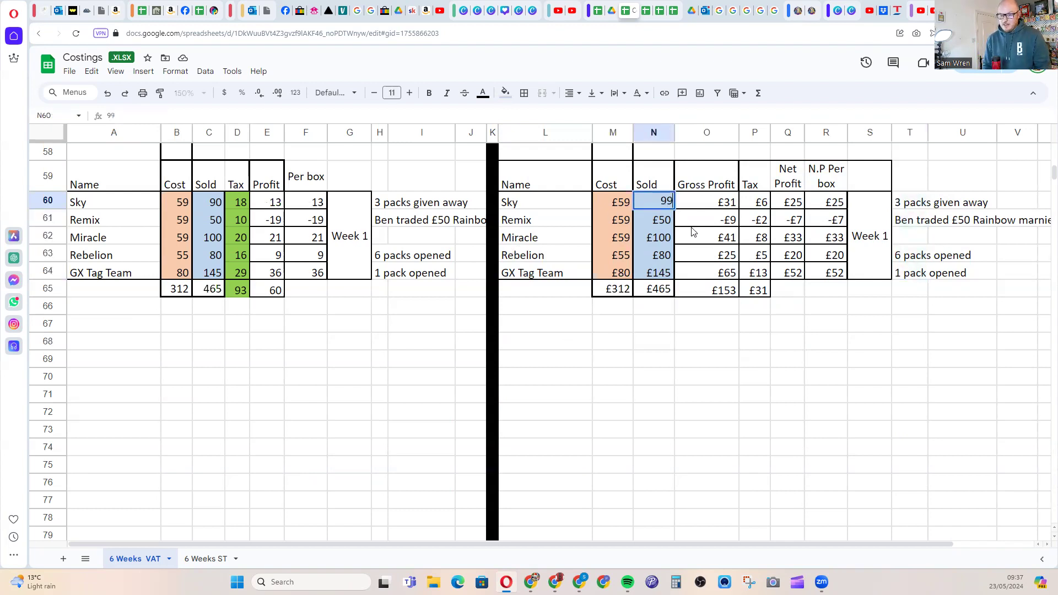
click(917, 210)
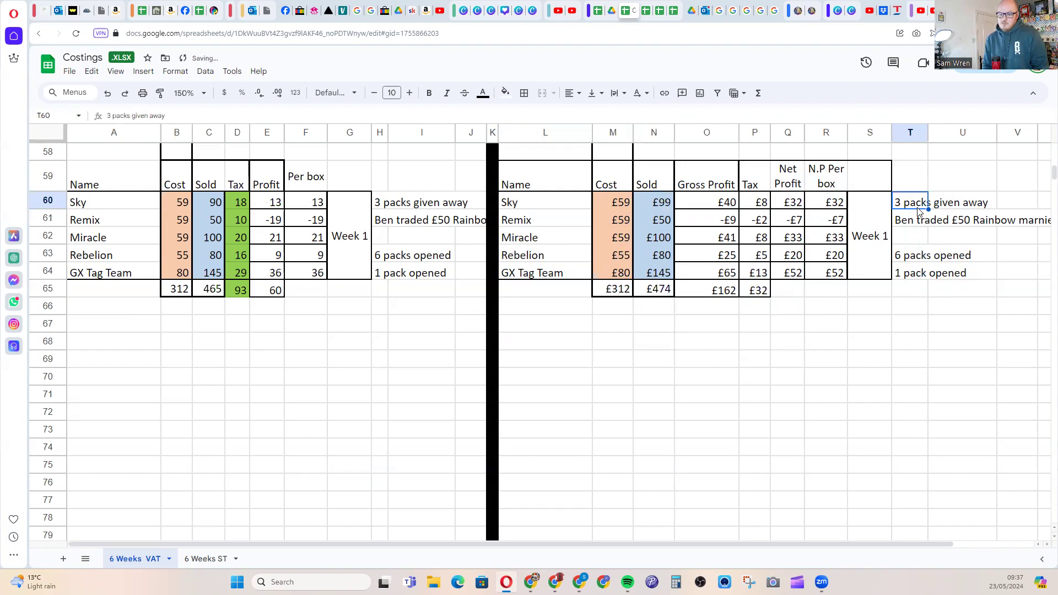
click(665, 210)
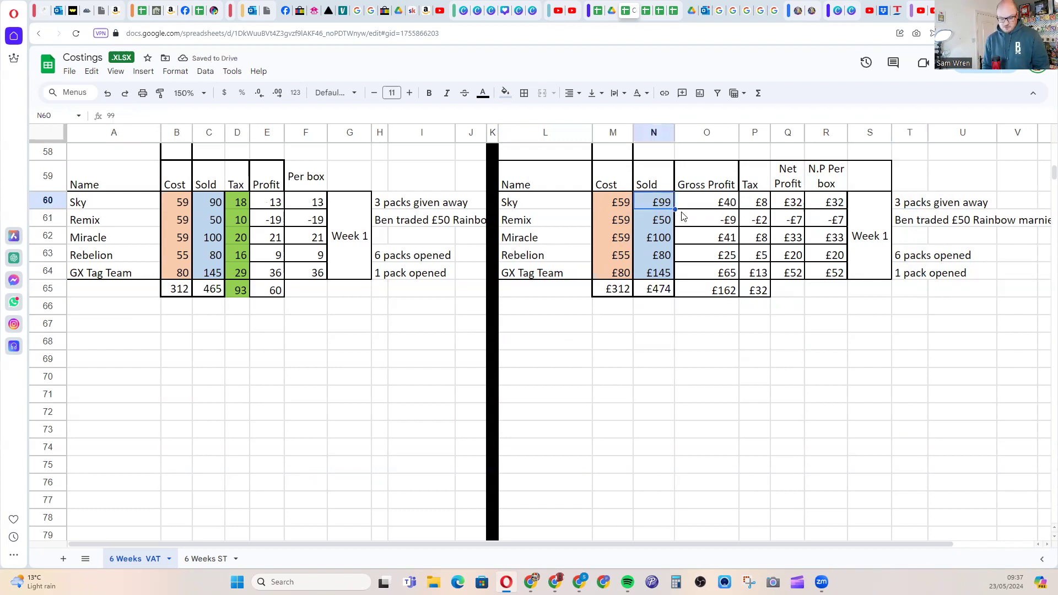
text(90)
click(768, 307)
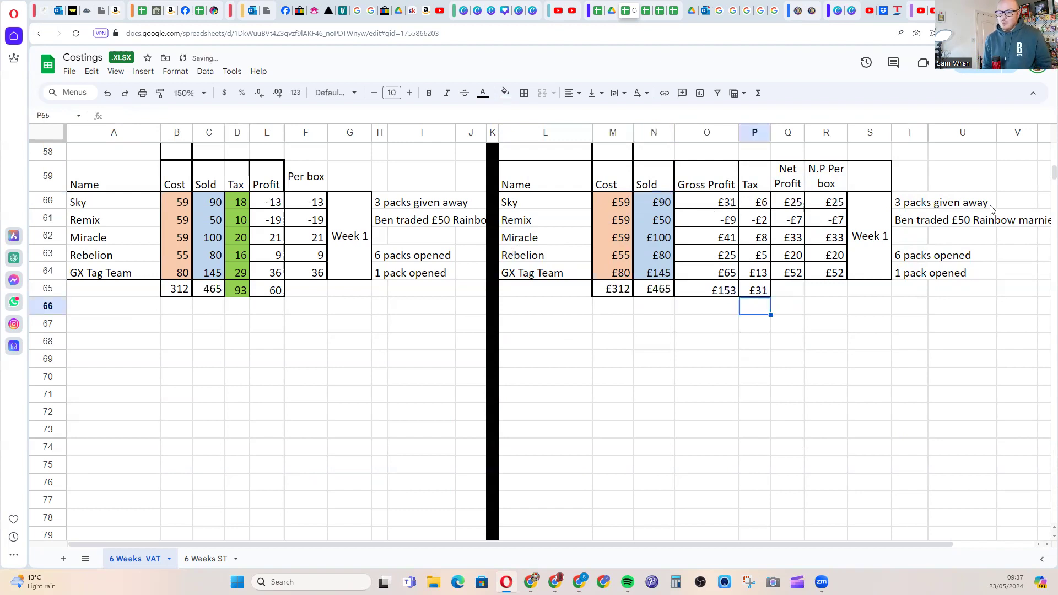
Check the Remix trade note against its net profit in R61, and read the opened-pack notes in T63 and T64
click(917, 225)
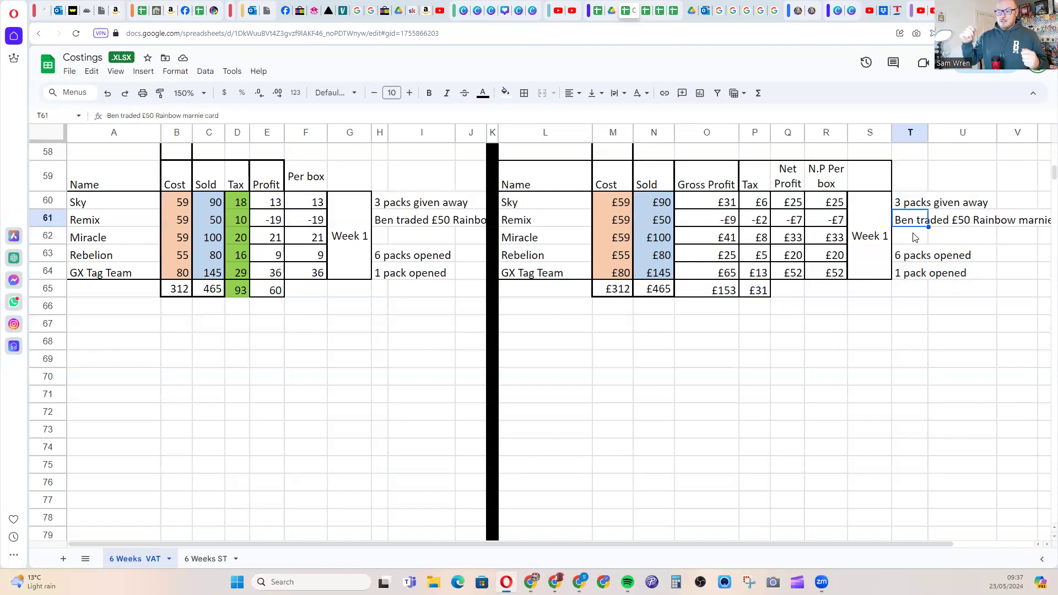
click(826, 221)
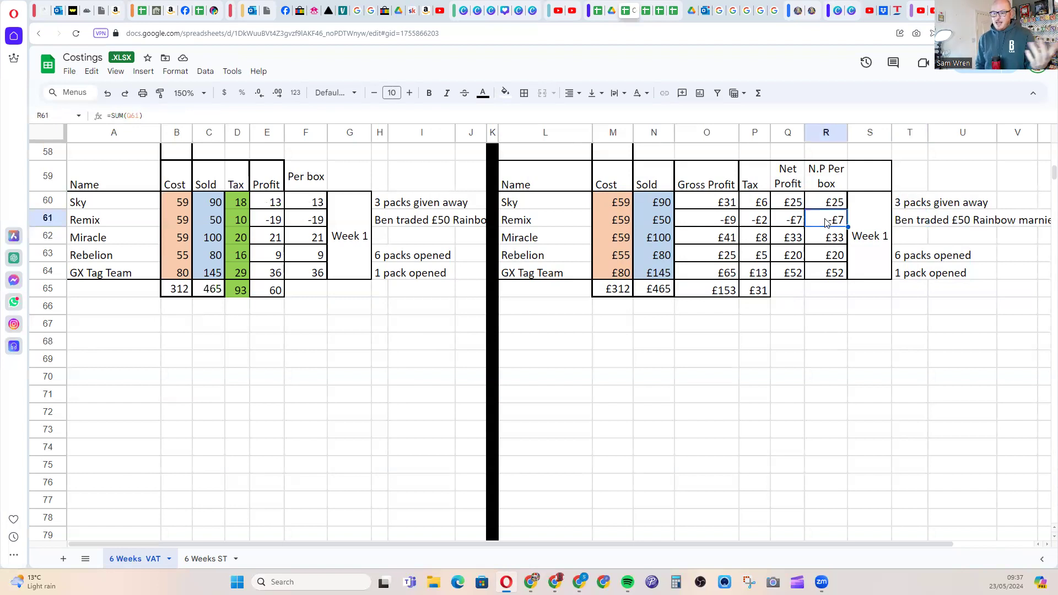
click(900, 257)
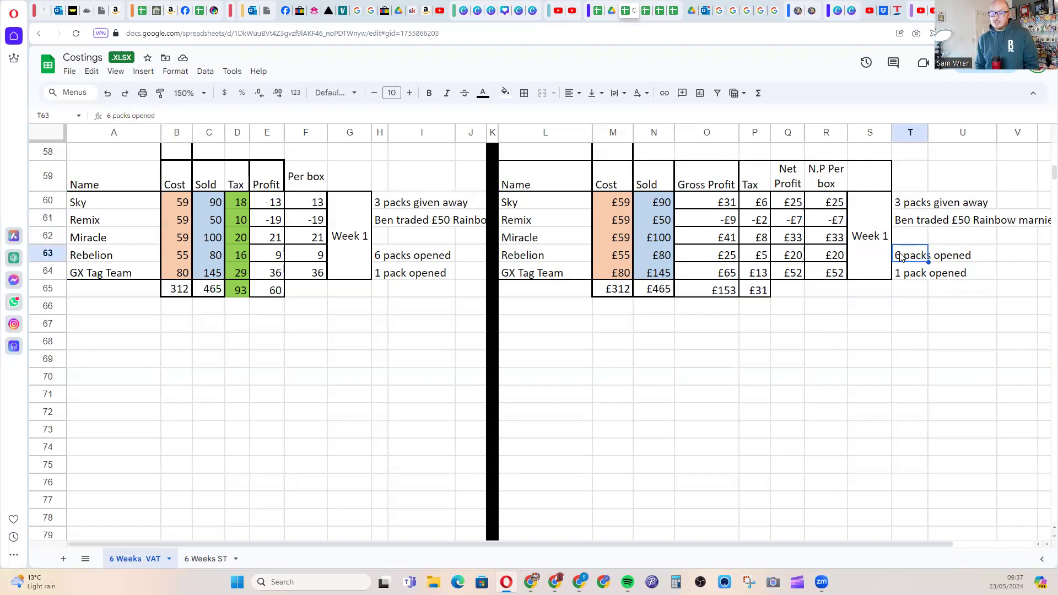
click(913, 277)
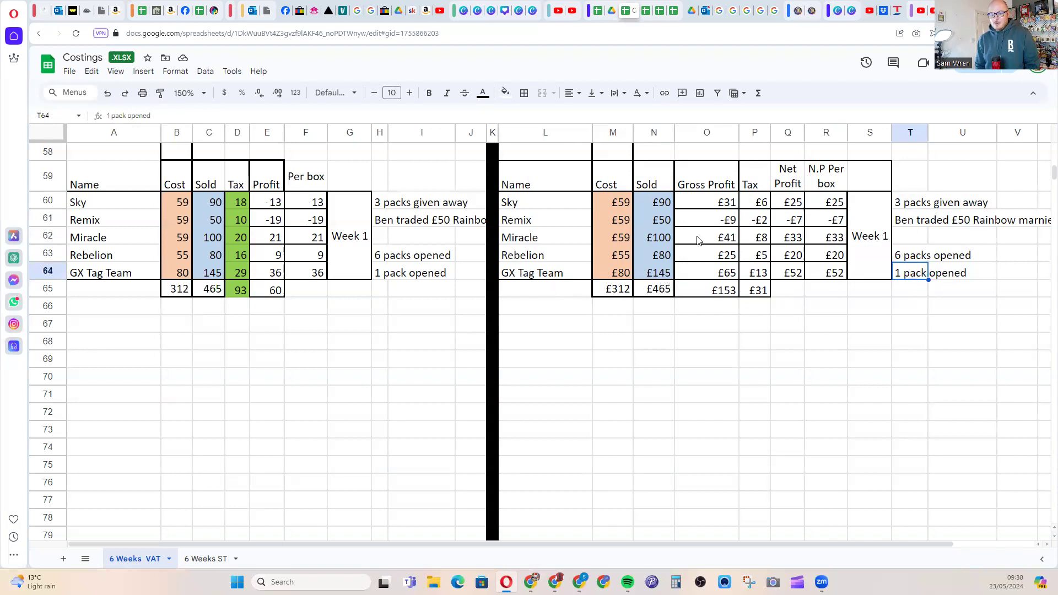
Review the Week 1 sold values in N60:N64
drag(664, 204, 661, 272)
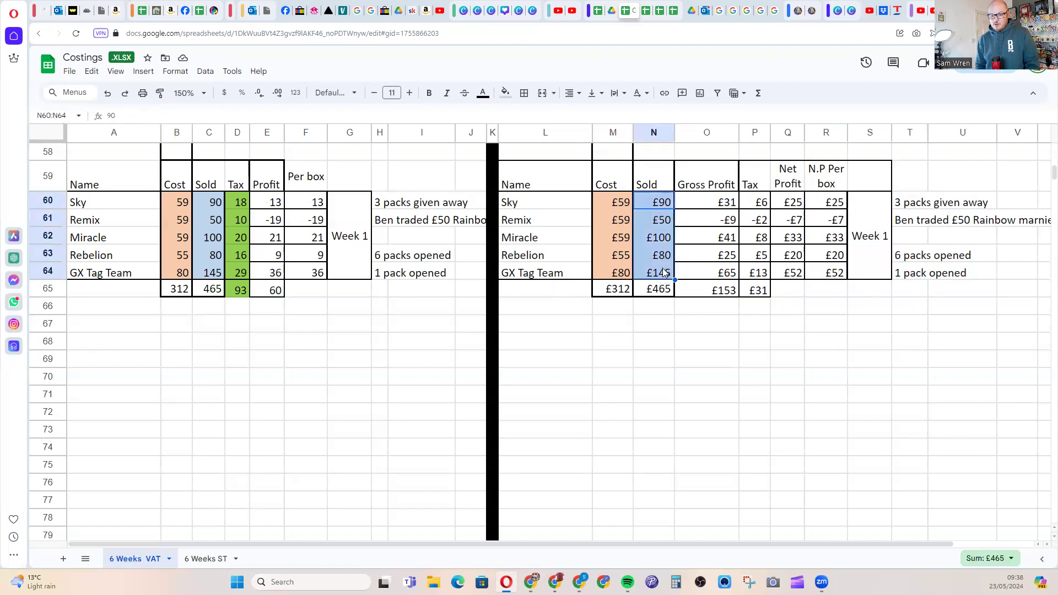
drag(822, 289, 819, 305)
drag(577, 244, 618, 238)
click(640, 347)
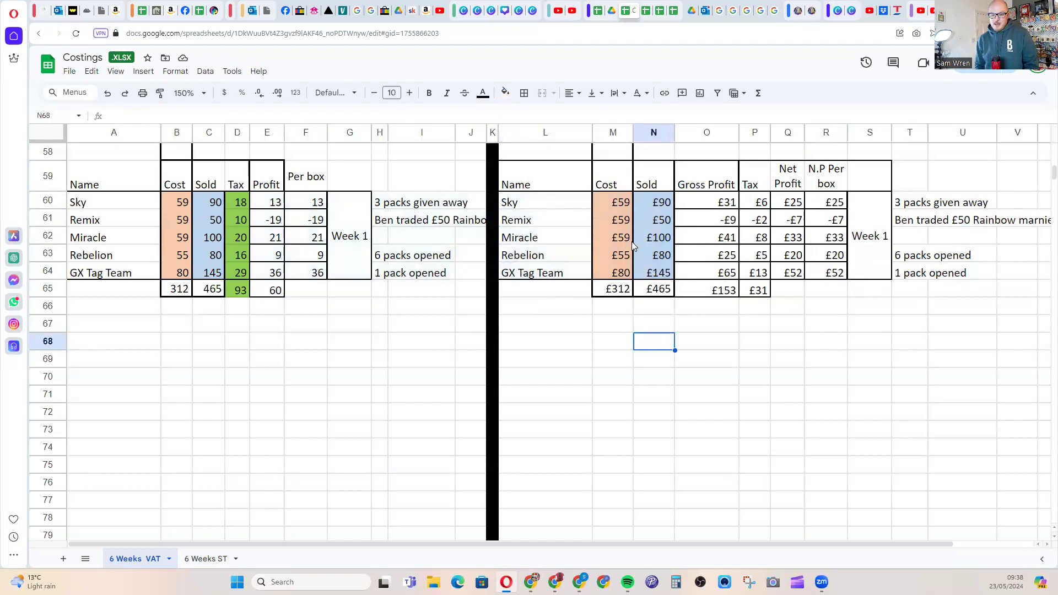
Compare the two Week 1 tables, examining the sales-based tax in D60:D65
drag(416, 305, 122, 185)
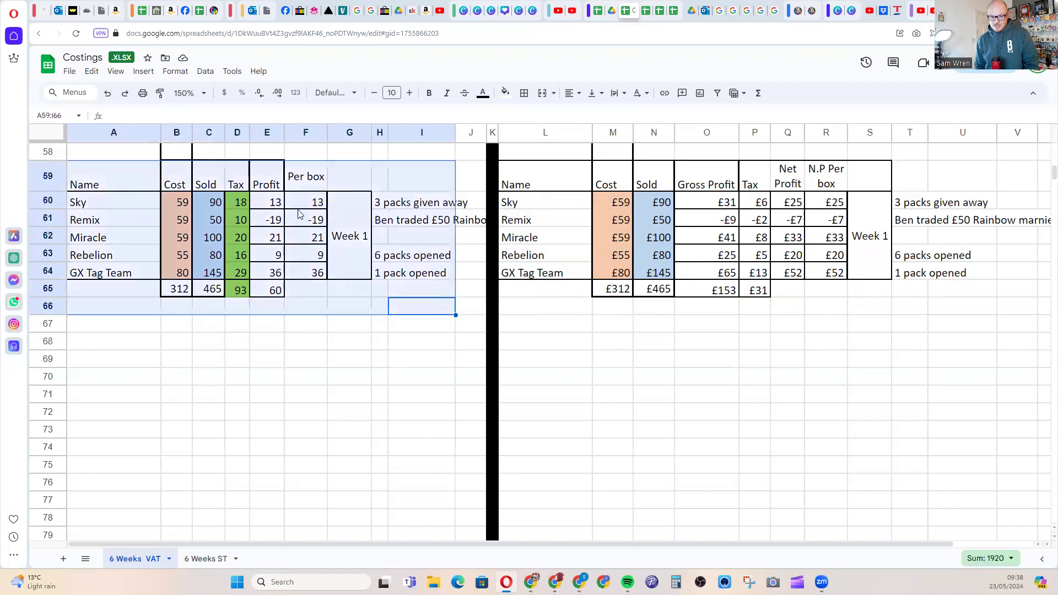
drag(570, 179, 872, 288)
drag(148, 180, 413, 289)
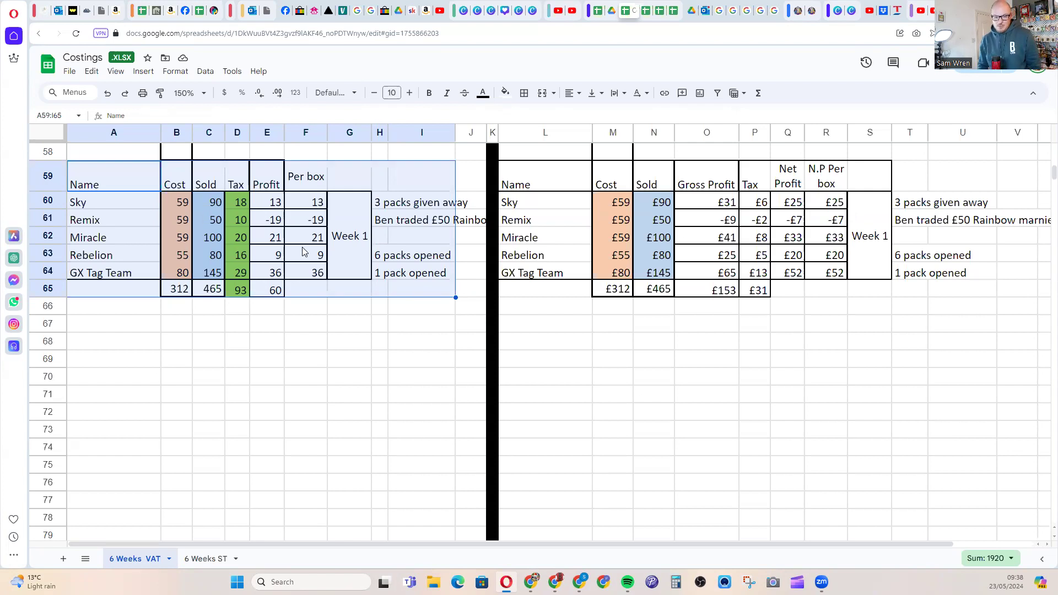
click(148, 186)
drag(245, 204, 246, 300)
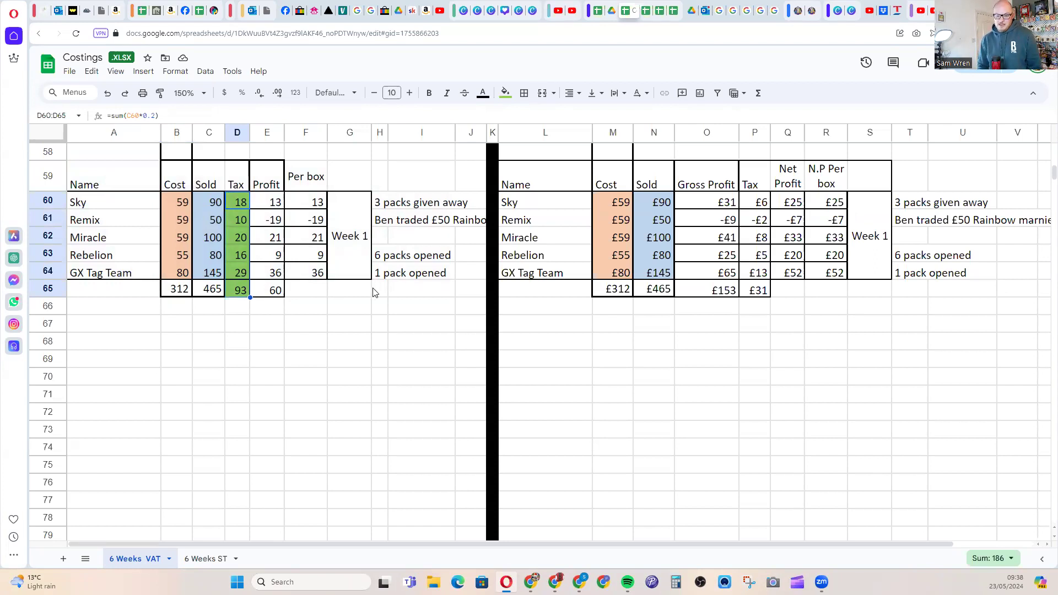
drag(391, 290, 116, 187)
click(358, 267)
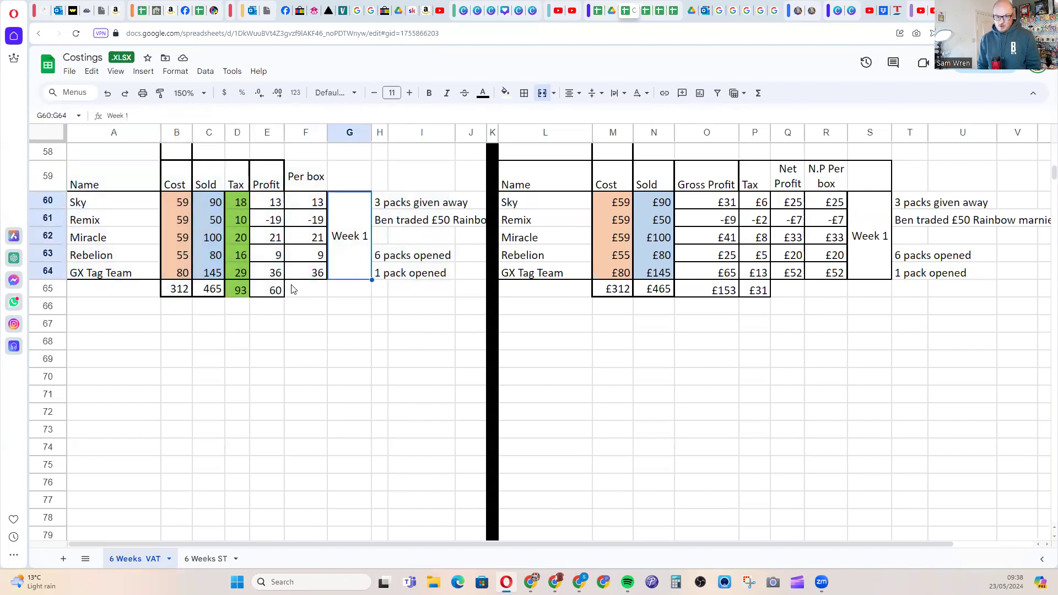
Go to the Week 2 tables and examine the box names in L53:L56 and the tax in P53:P57
scroll(565, 351, up, 2)
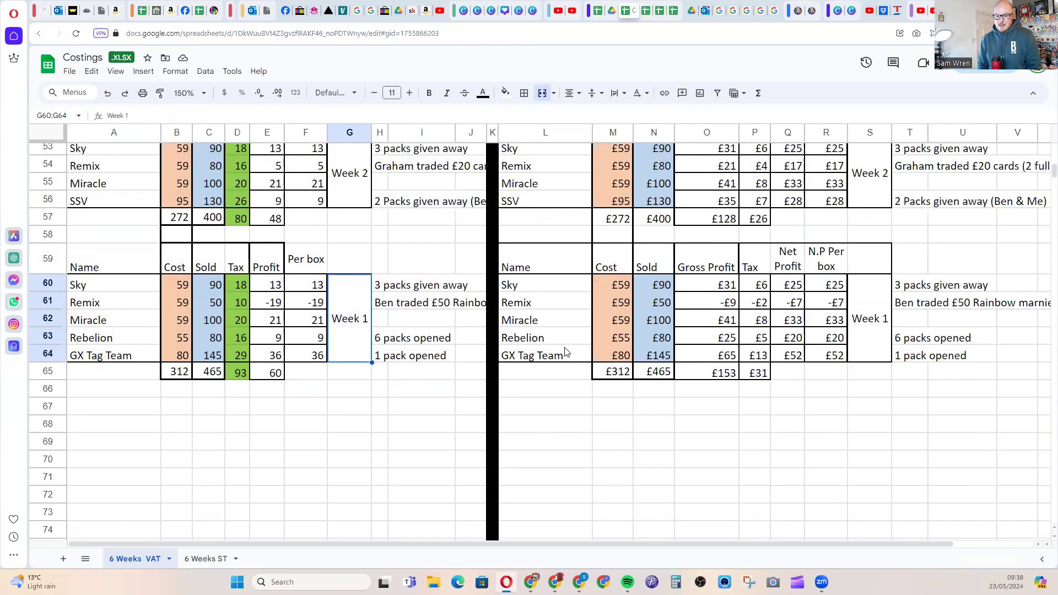
click(449, 202)
key(Up)
key(Up)
key(Up)
key(Up)
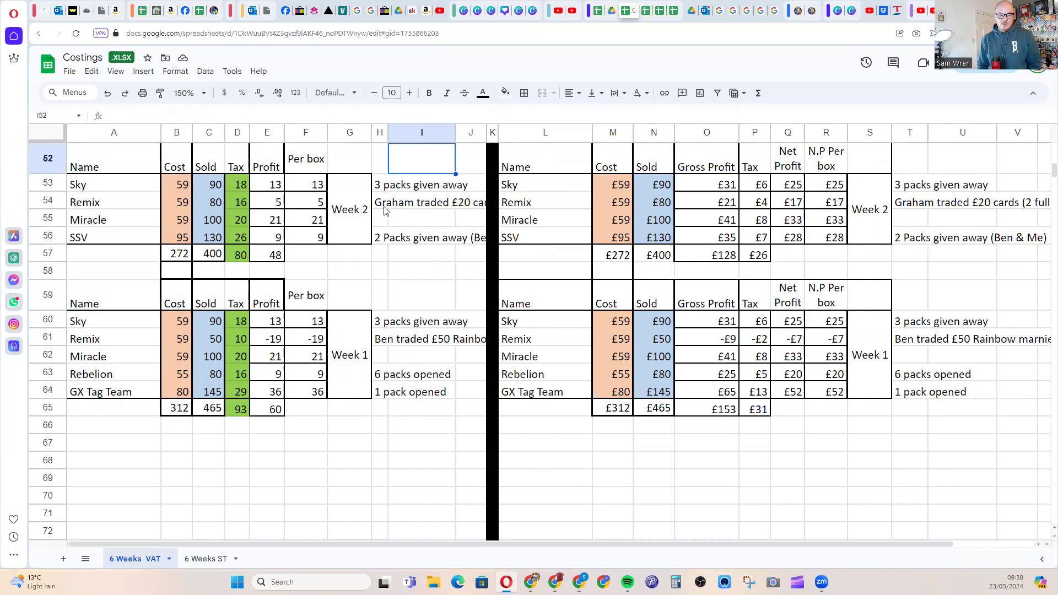
drag(549, 188, 566, 238)
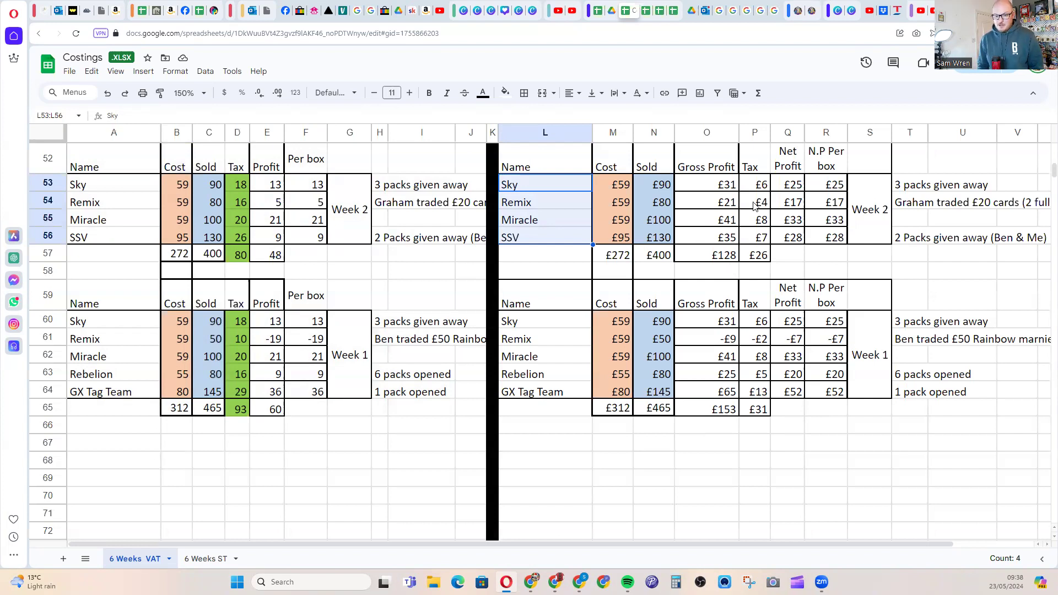
drag(757, 187, 760, 255)
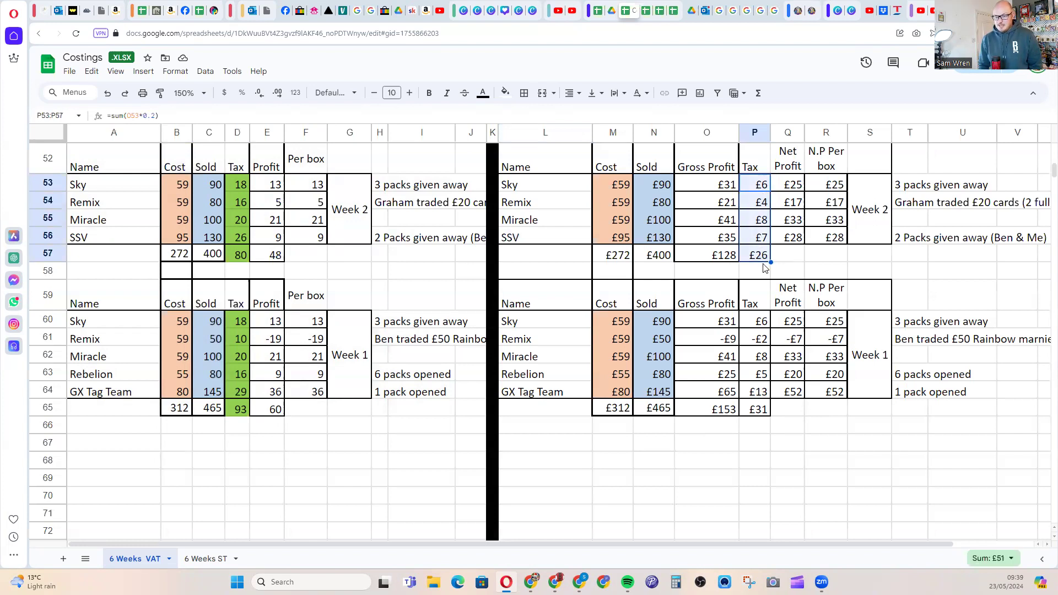
Examine the Week 2 gross profit in O53:O57, the net profit in Q53:Q56 and the tax total in P57
drag(709, 188, 710, 255)
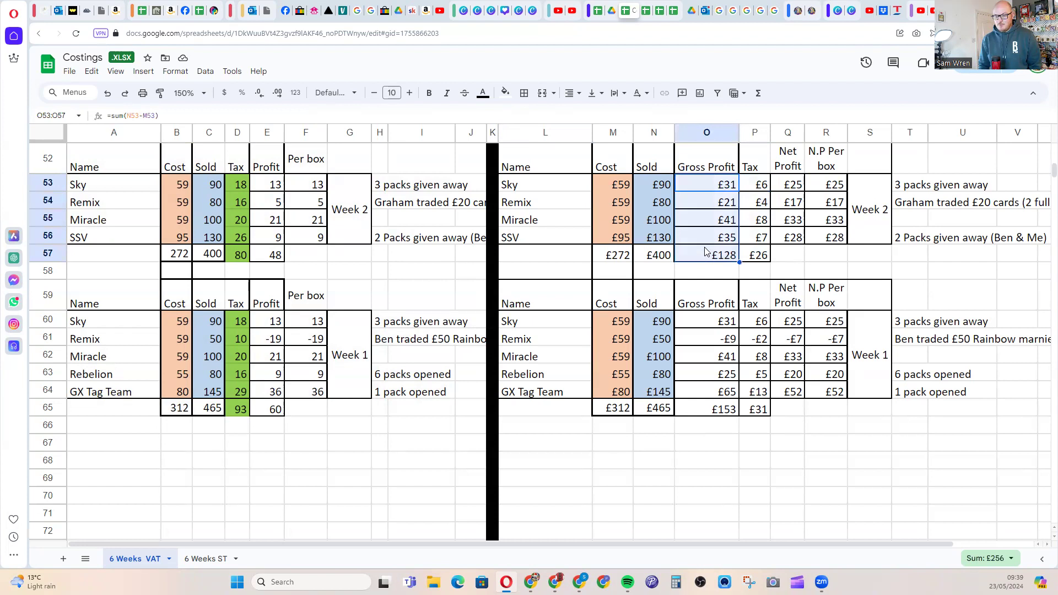
drag(794, 187, 795, 237)
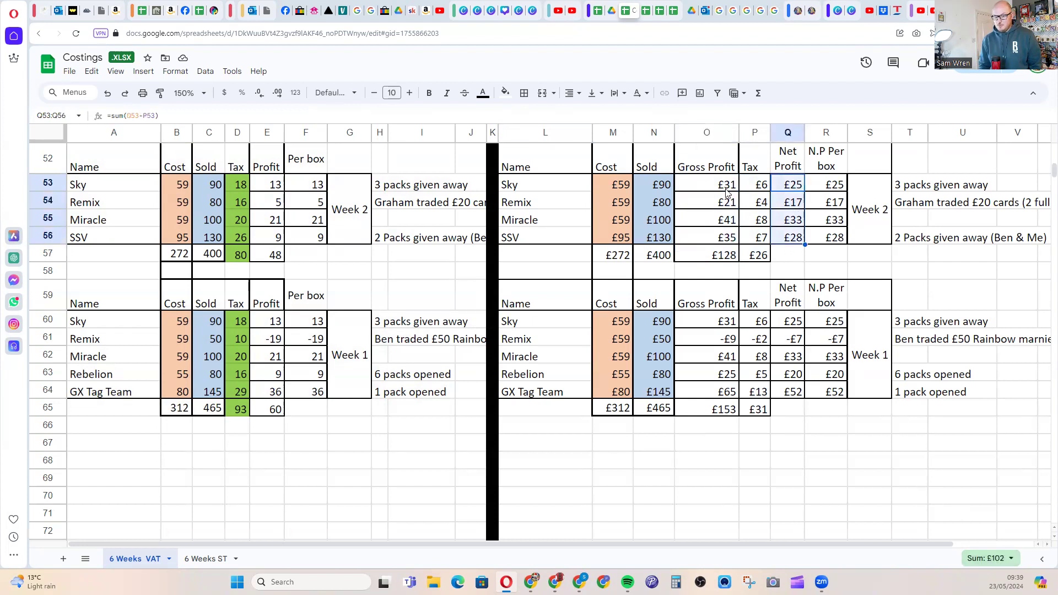
drag(729, 190, 724, 243)
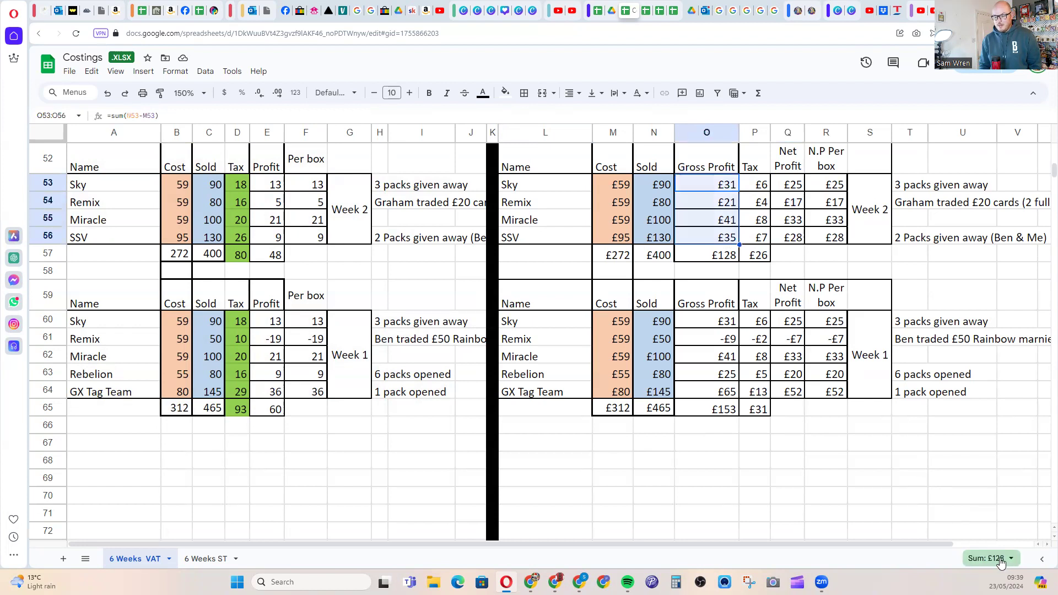
click(767, 256)
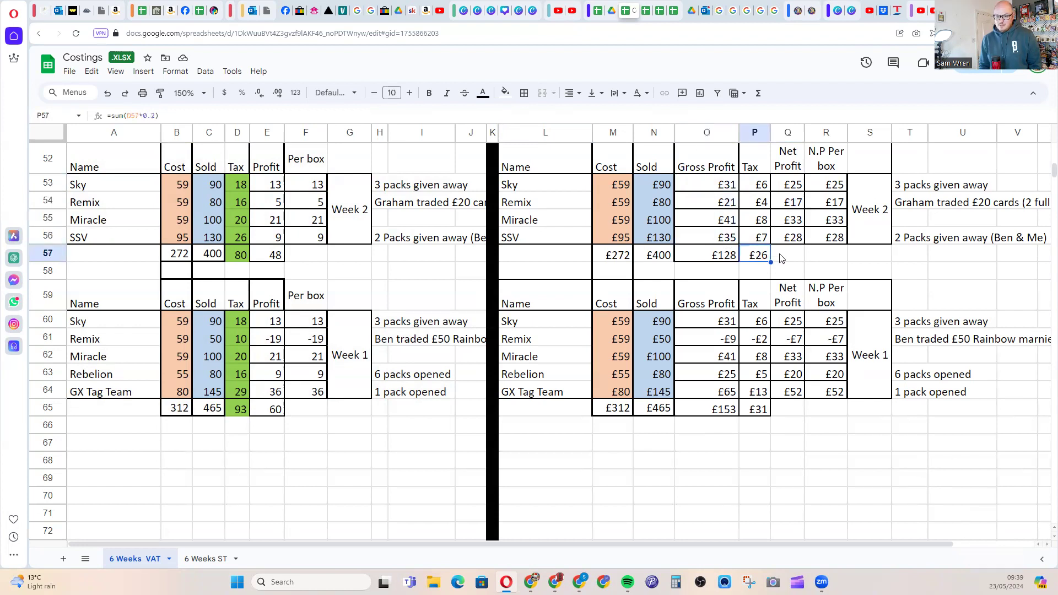
Copy the gross profit total cell O57 into Q57 and replace its formula with =sum(Q53:Q56)
click(731, 261)
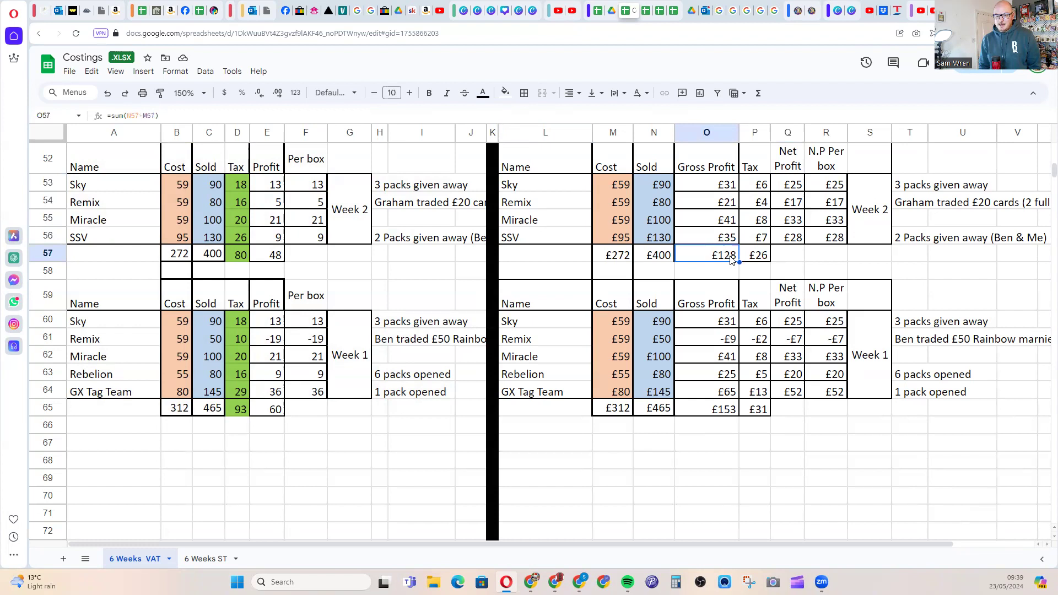
key(ctrl+c)
click(787, 256)
key(ctrl+v)
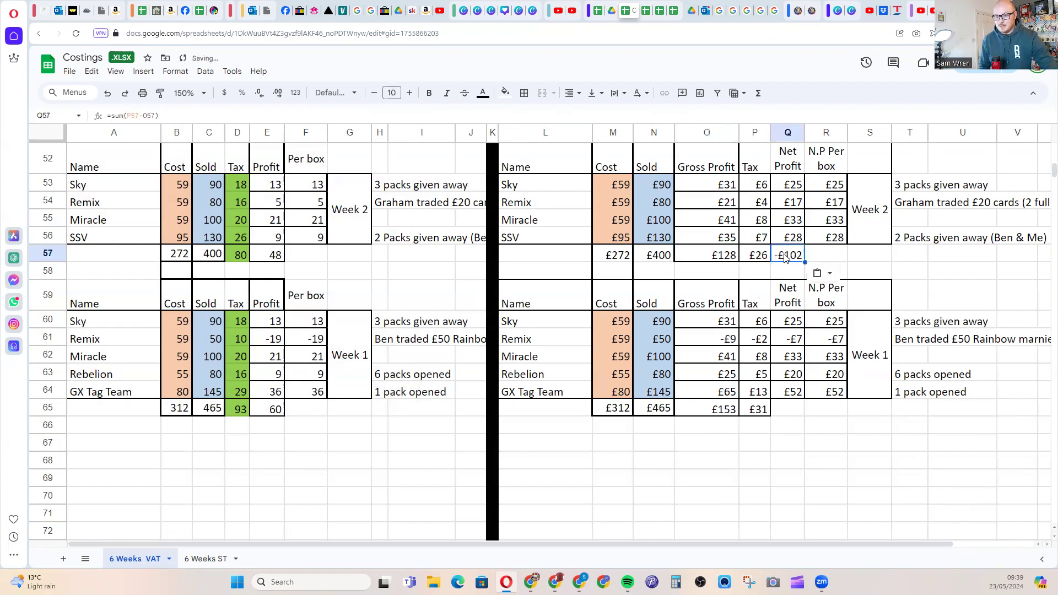
text(=sum()
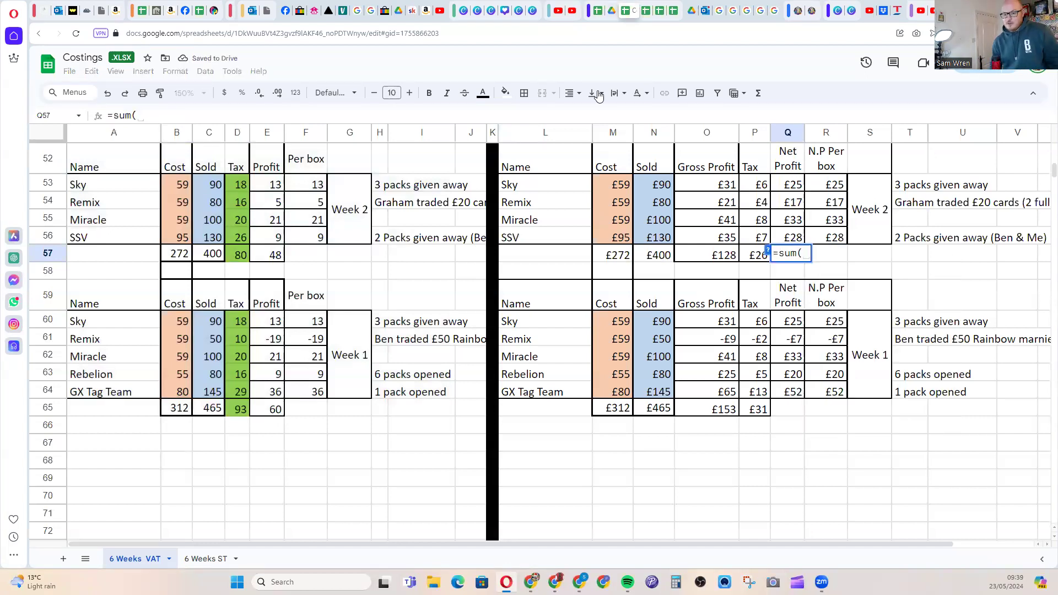
drag(788, 186, 789, 239)
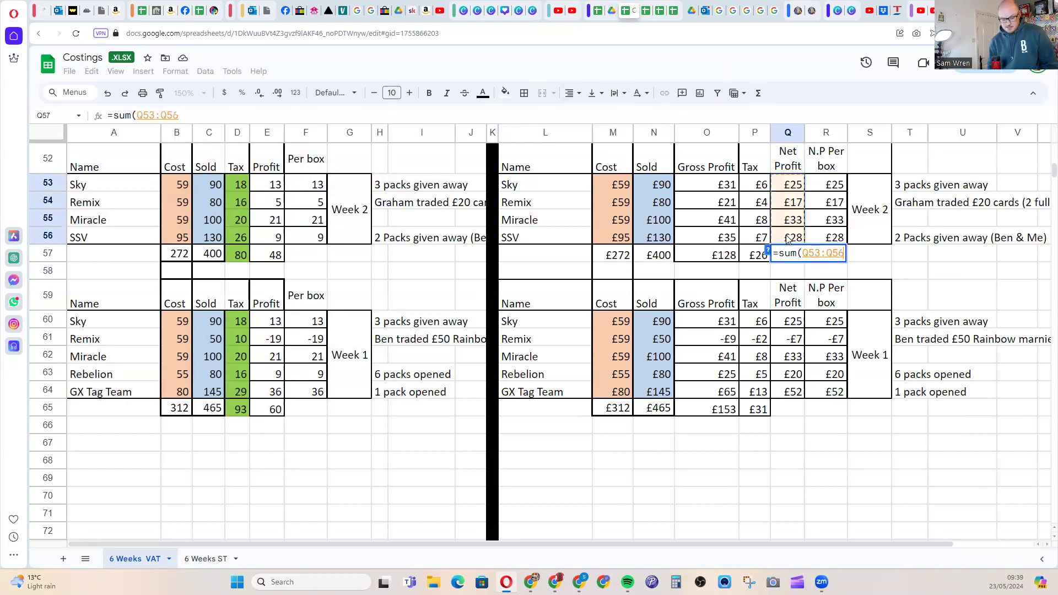
key(Return)
Copy the Week 2 net profit total from Q57 into Q65 and change its formula to =sum(Q60:Q64)
click(785, 257)
key(ctrl+c)
click(800, 413)
key(ctrl+v)
double_click(801, 412)
click(820, 410)
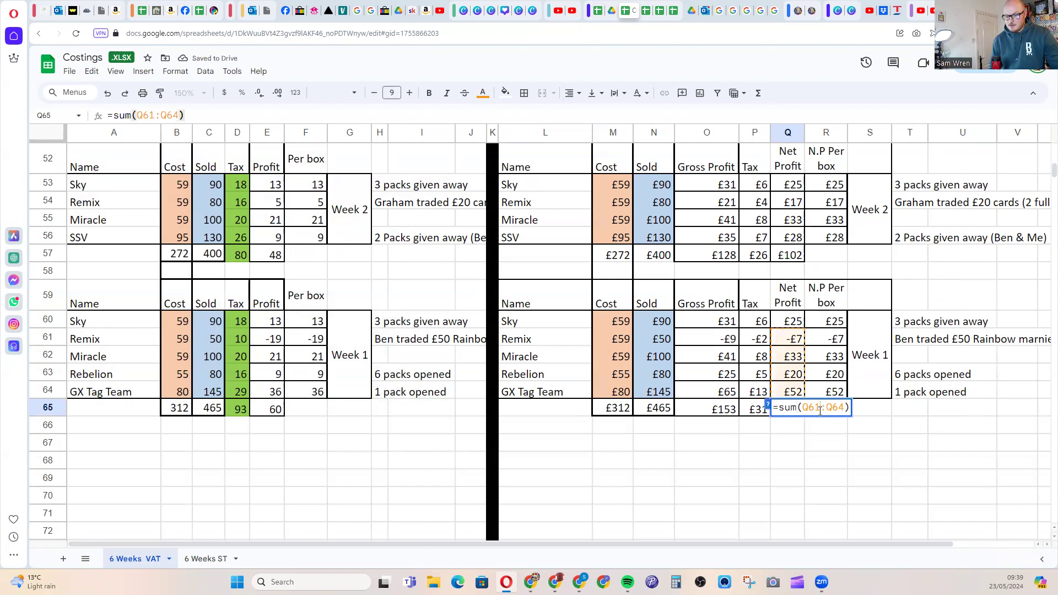
key(BackSpace)
text(0)
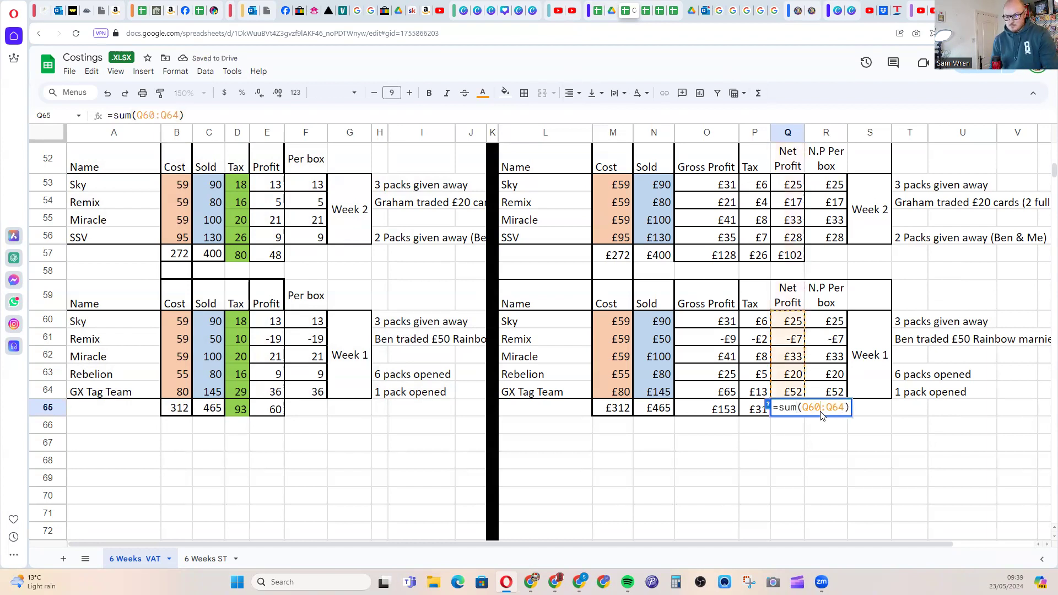
key(Return)
Check the net profit total in Q65 and compare the Week 2 totals in O57 and Q57 with the profit in E57
click(800, 414)
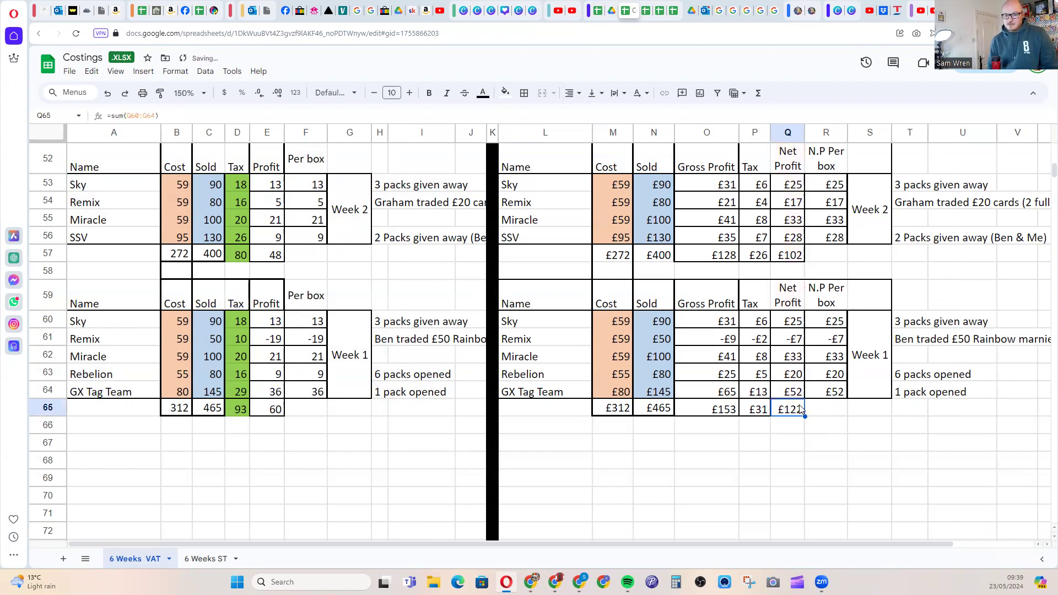
click(792, 255)
click(719, 256)
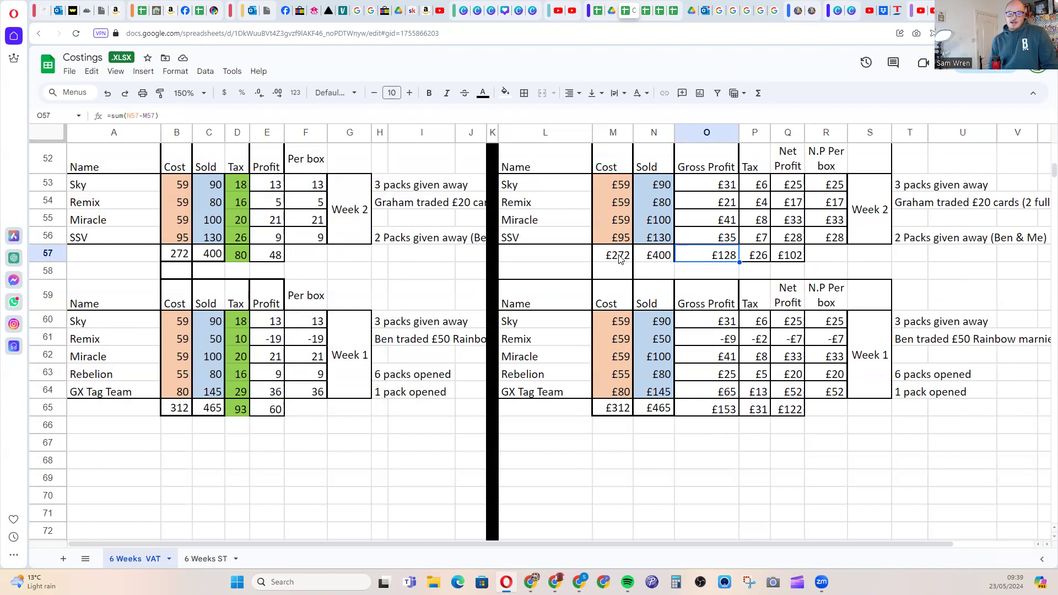
click(798, 264)
click(281, 258)
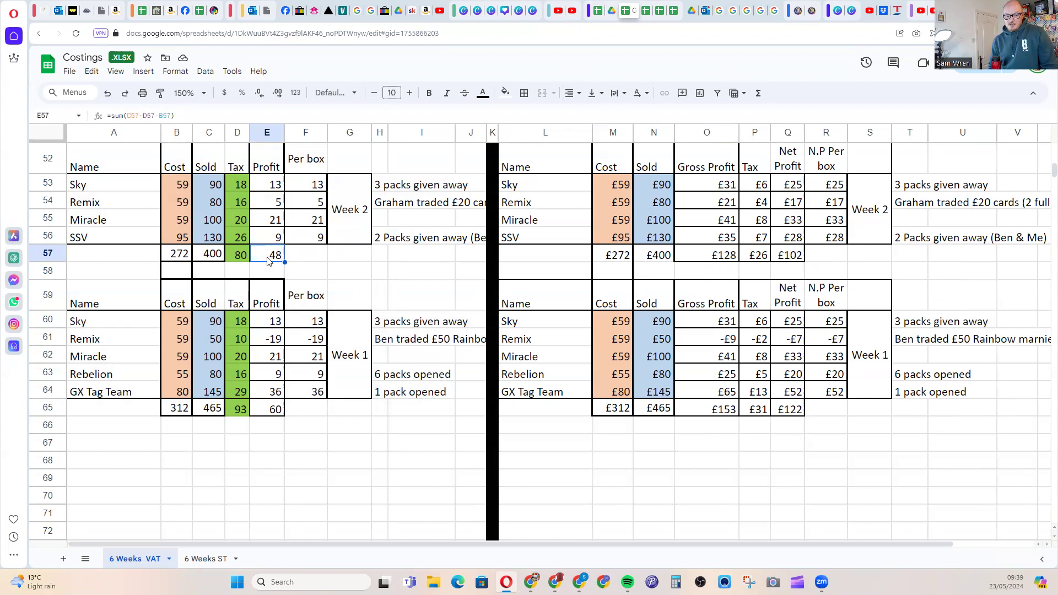
click(800, 261)
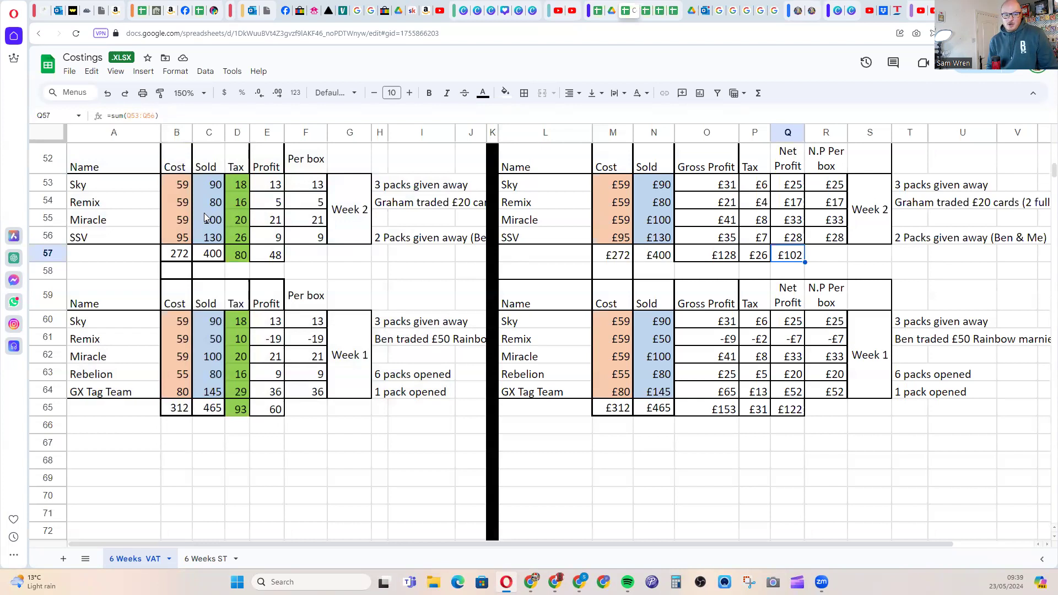
Try a sold price of 105 for the Week 2 Sky box in C53 and undo the change
click(218, 191)
text(105)
key(Return)
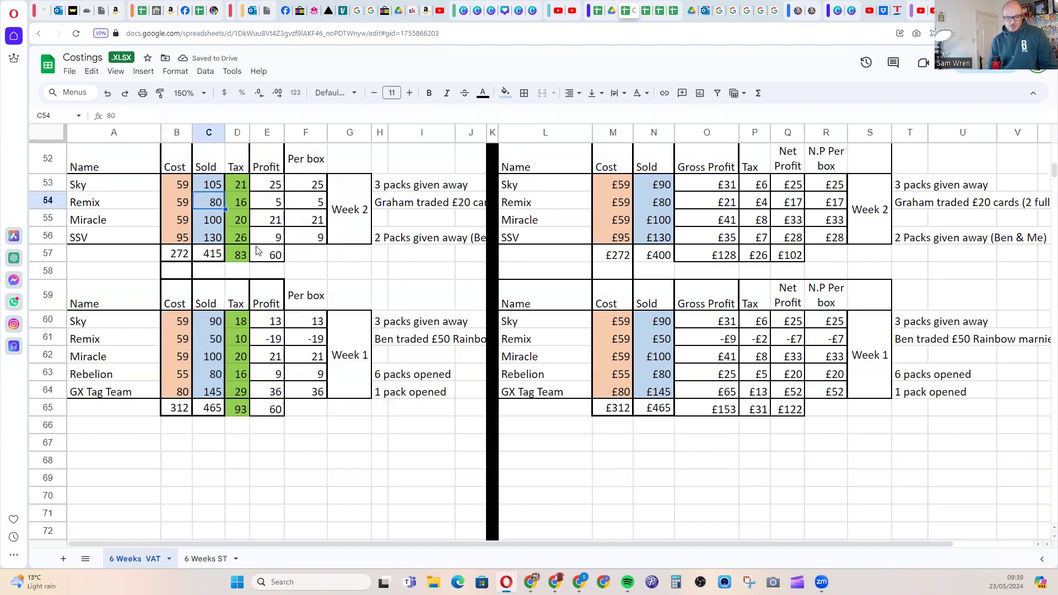
key(ctrl+z)
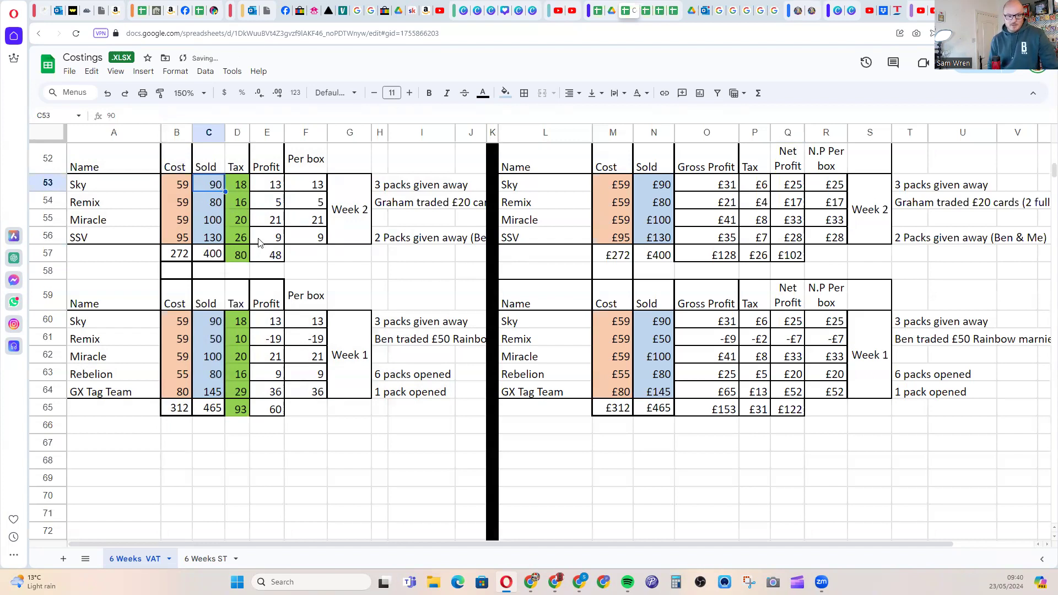
Copy the Week 2 net profit total in Q57 and select the empty Week 3 total cell Q50
click(794, 257)
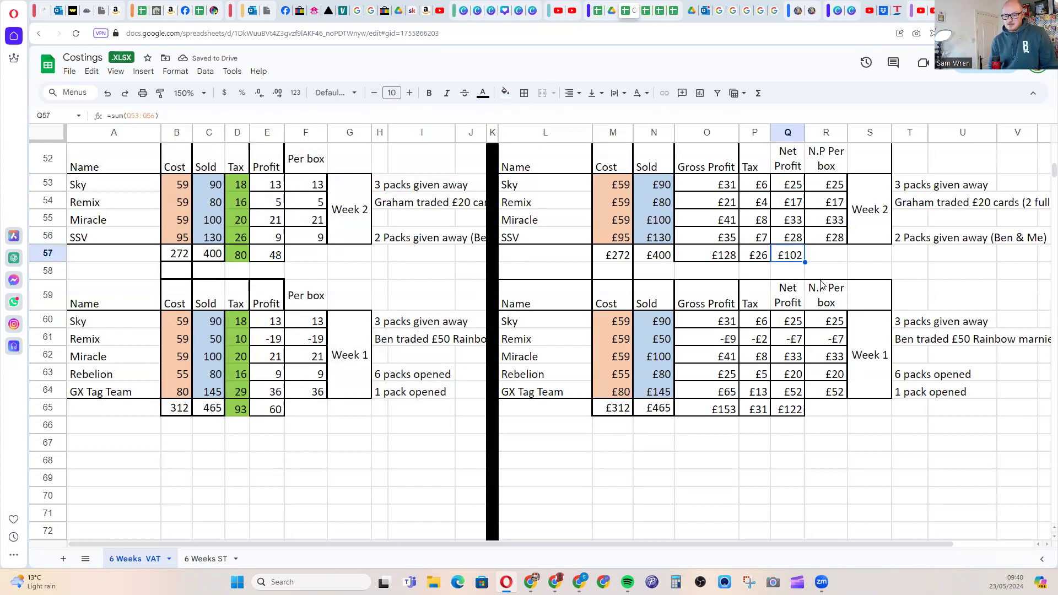
scroll(796, 264, up, 3)
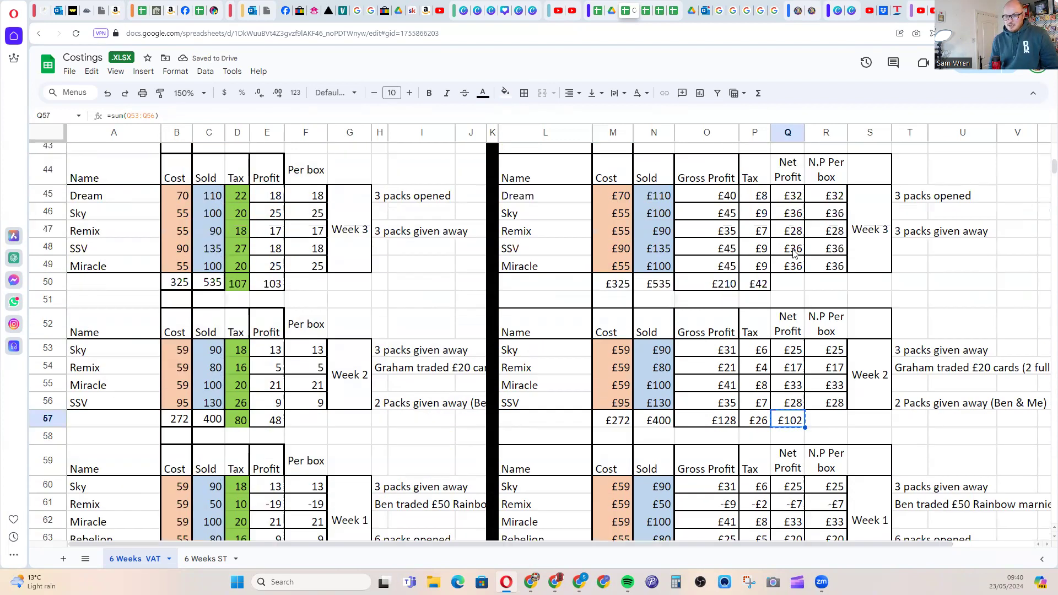
click(794, 284)
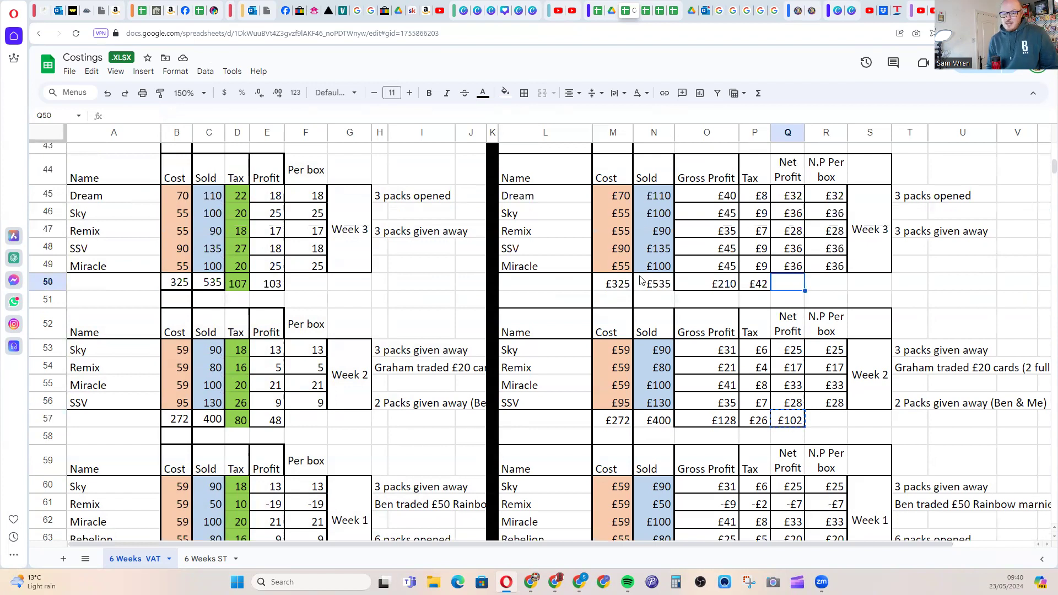
Compare the total box costs of Weeks 3, 2 and 1 in M50, M57 and M65
scroll(627, 290, down, 3)
scroll(622, 326, up, 3)
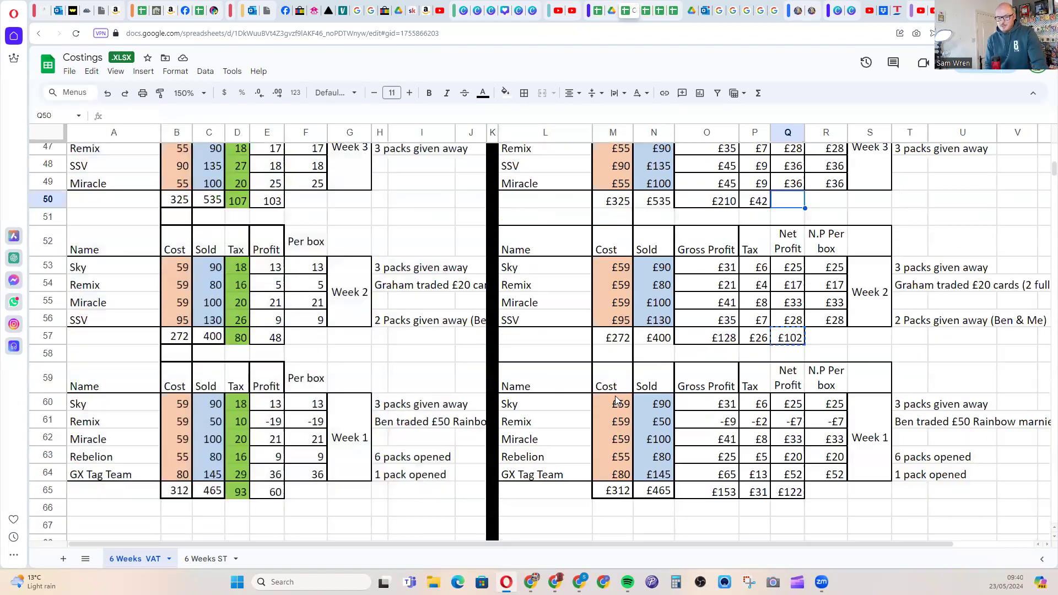
scroll(623, 322, down, 2)
click(614, 202)
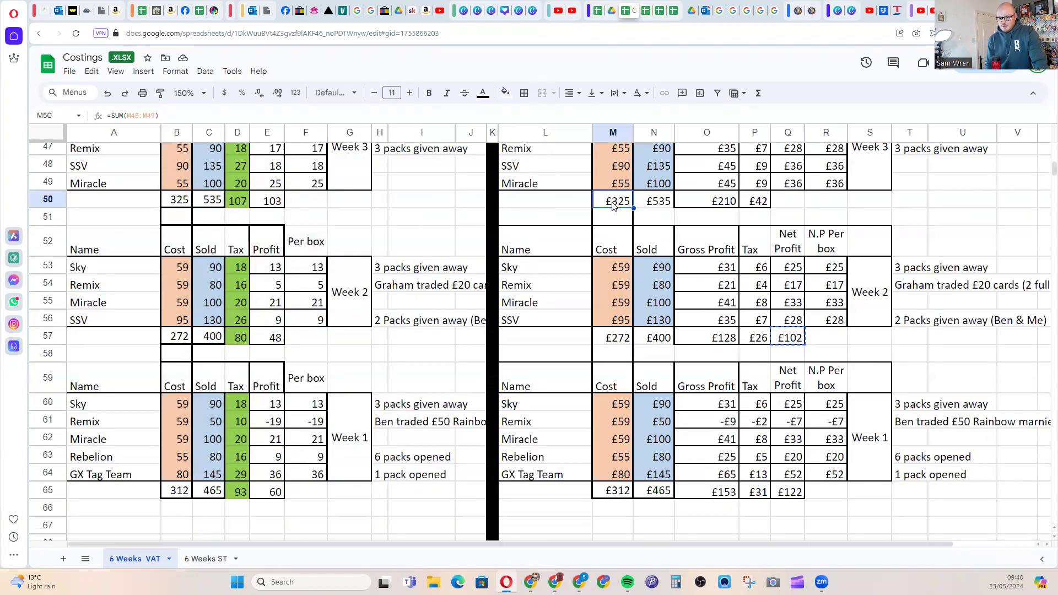
click(613, 345)
click(612, 490)
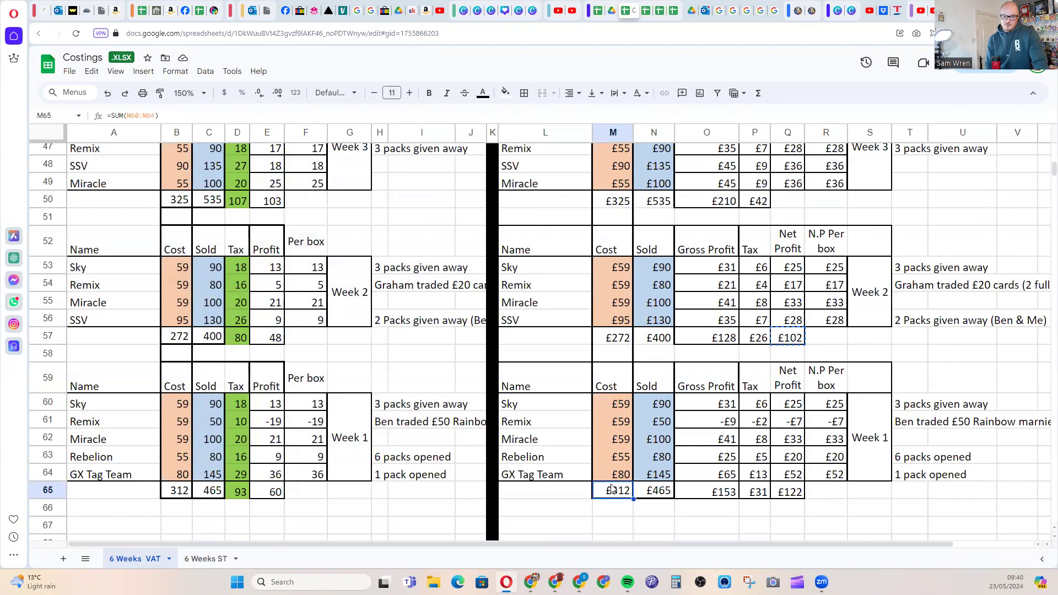
scroll(688, 320, up, 2)
scroll(590, 300, down, 2)
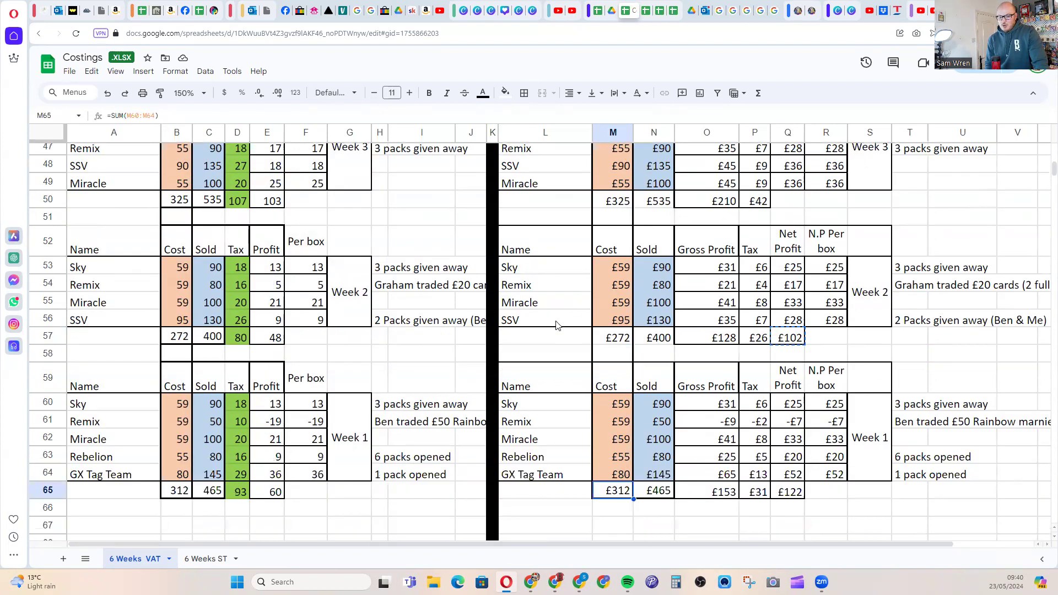
Compare the box names of Weeks 1 to 3 in column L and check the Week 3 tax and gross profit totals in P50 and O50
drag(520, 408, 525, 473)
drag(550, 272, 549, 318)
scroll(546, 283, up, 3)
click(534, 199)
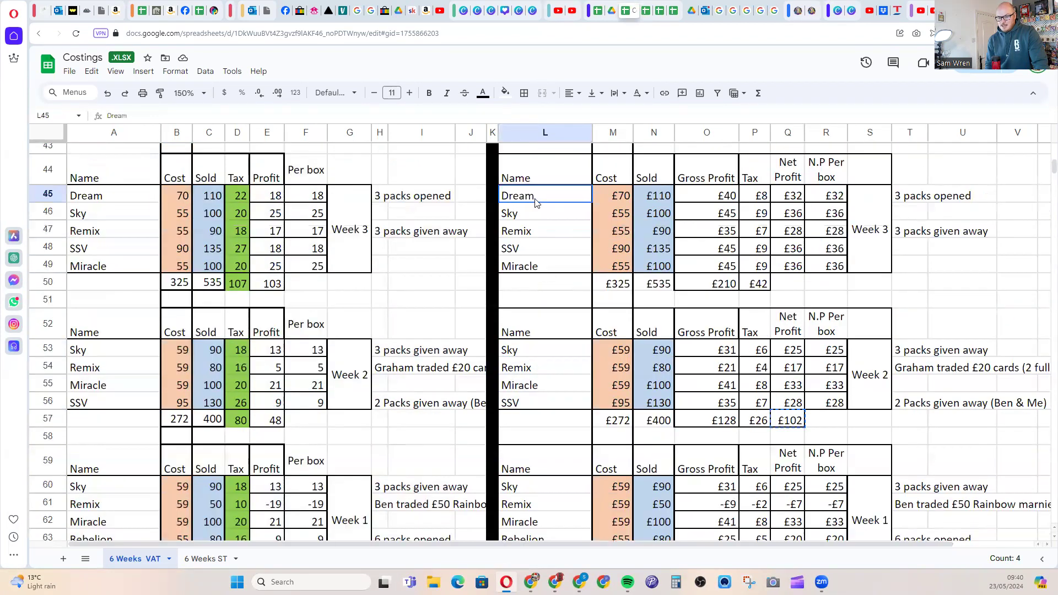
key(Right)
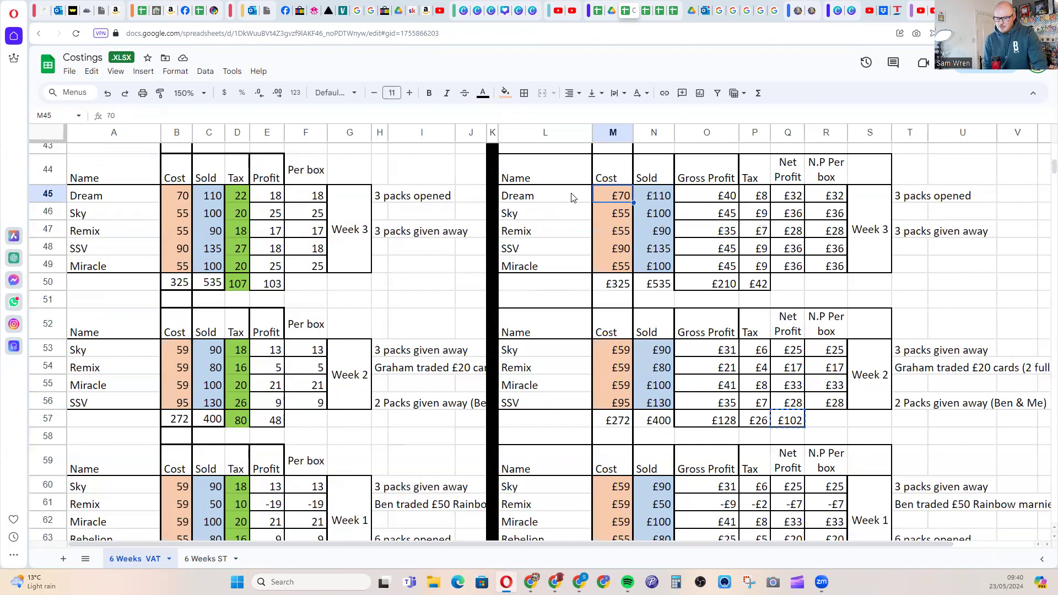
drag(559, 265, 559, 203)
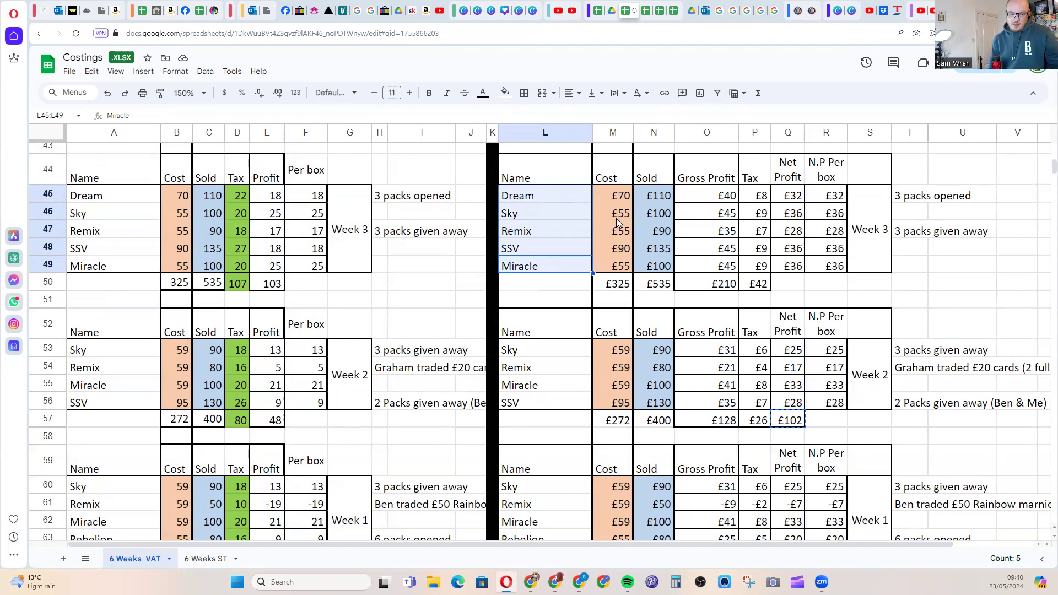
click(759, 286)
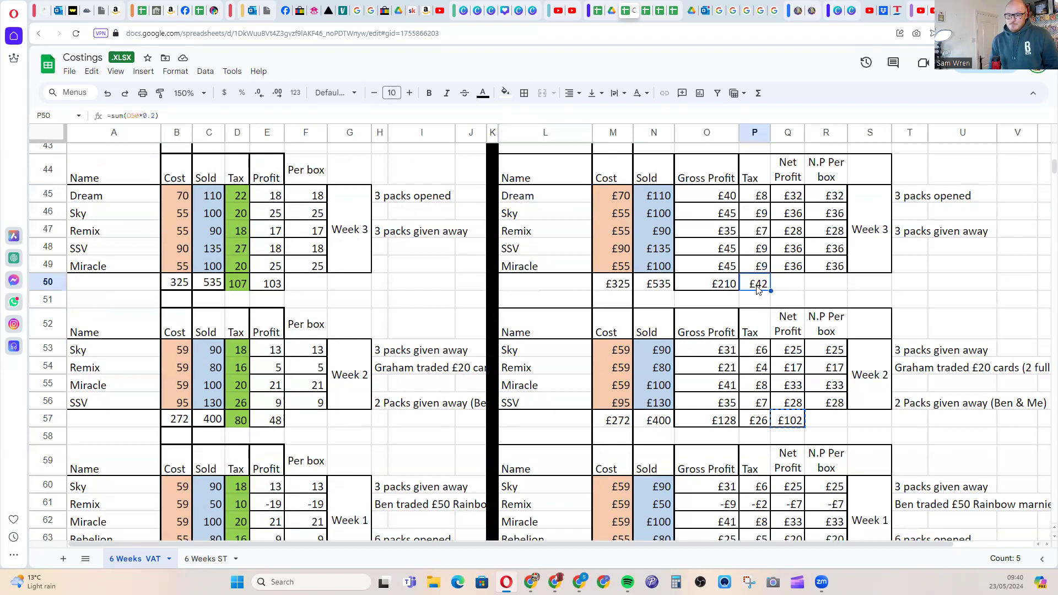
click(725, 288)
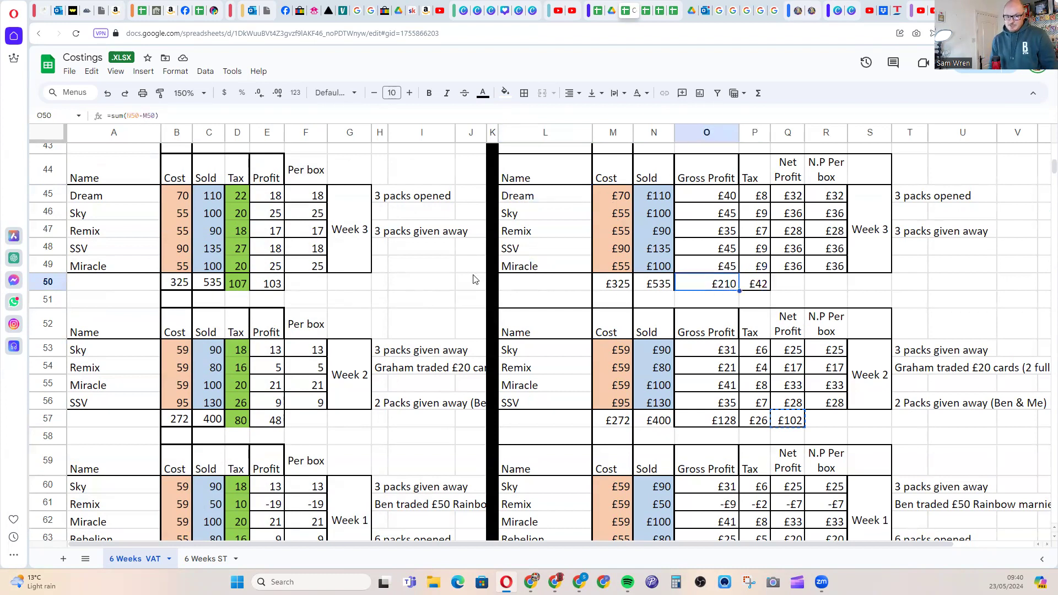
Paste the copied net profit total into Q50 and change its formula to =sum(Q45:Q49)
click(792, 285)
key(ctrl+v)
double_click(794, 283)
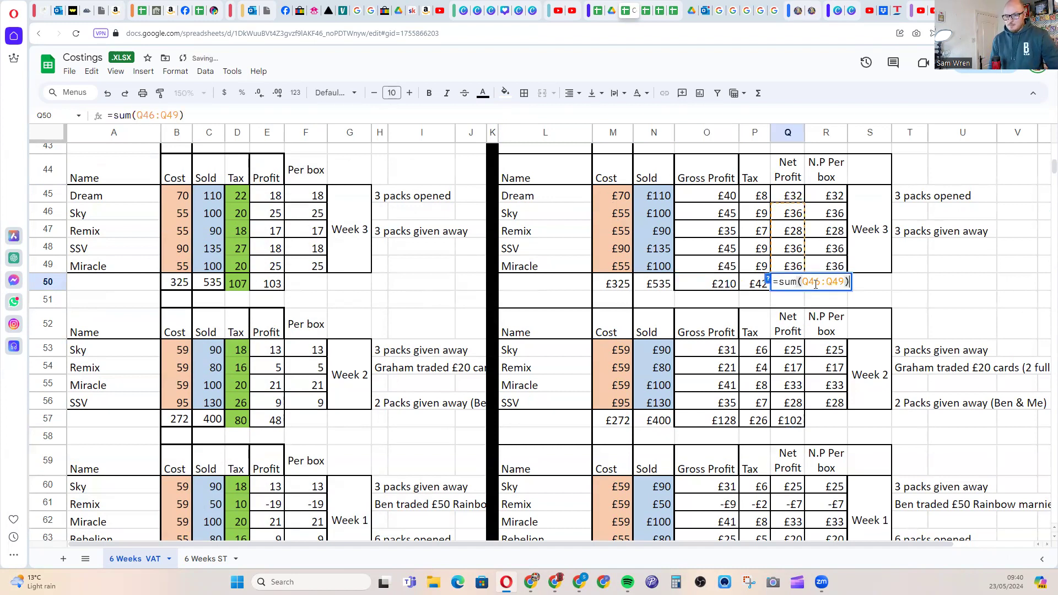
key(BackSpace)
text(7)
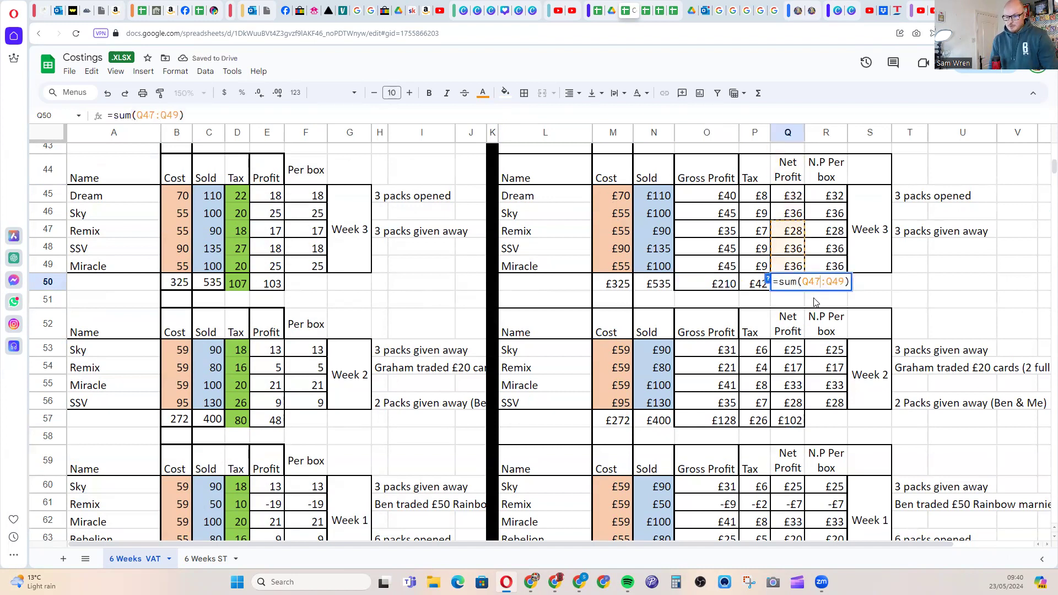
key(Return)
double_click(798, 286)
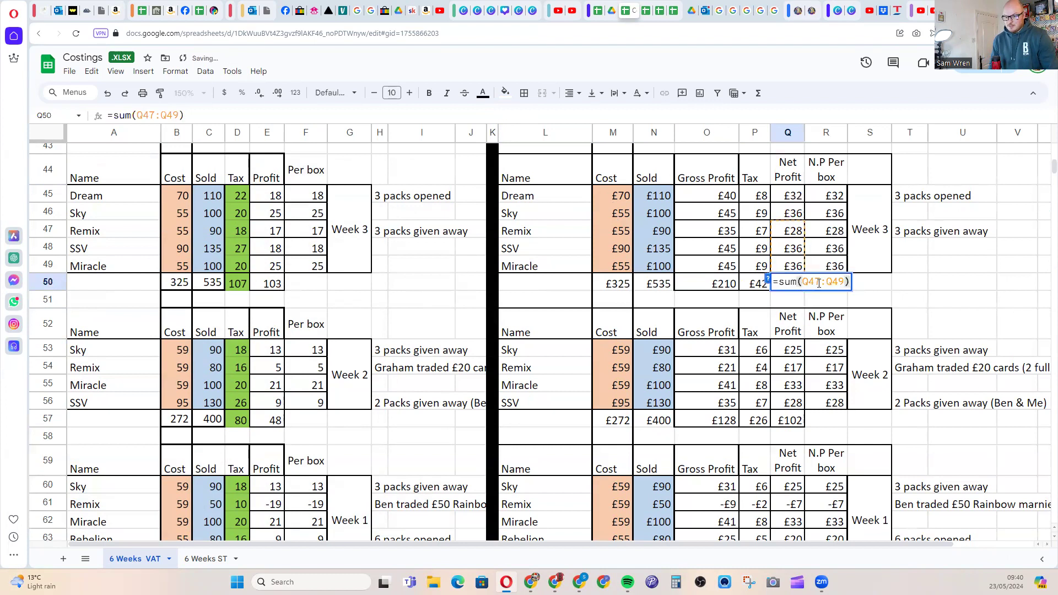
key(BackSpace)
text(5)
key(Return)
click(801, 289)
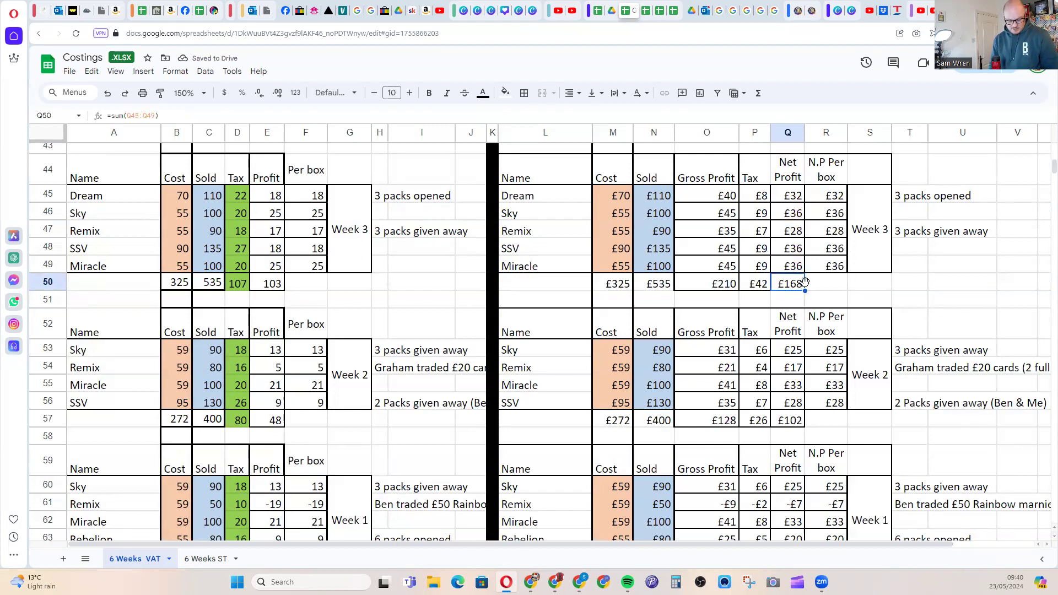
Go up to the Week 4 table and examine its total cost in M42 and the box names in L29:L41
key(Up)
key(Up)
key(Up)
key(Up)
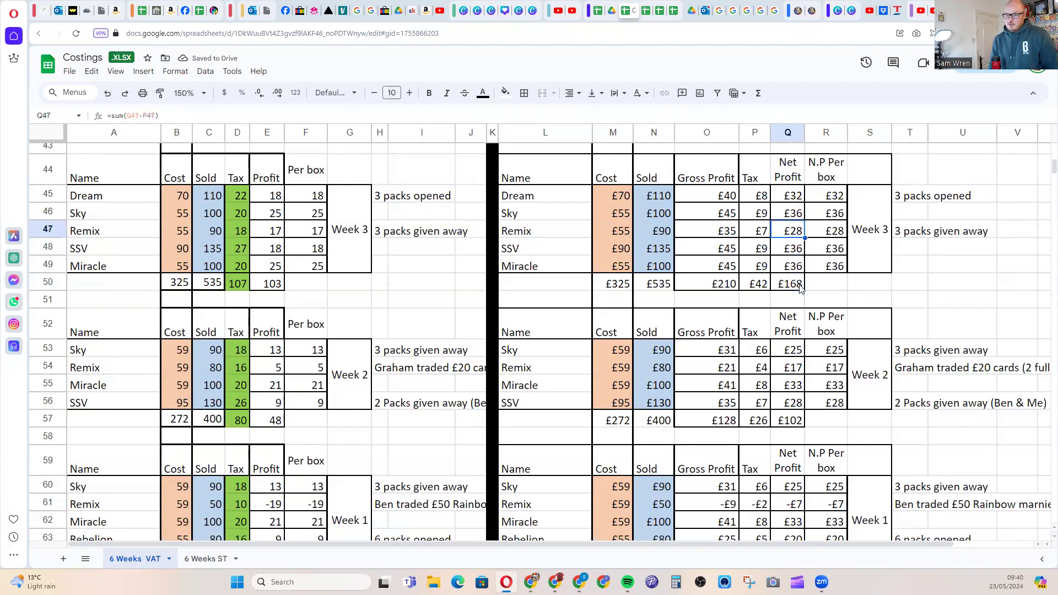
click(919, 370)
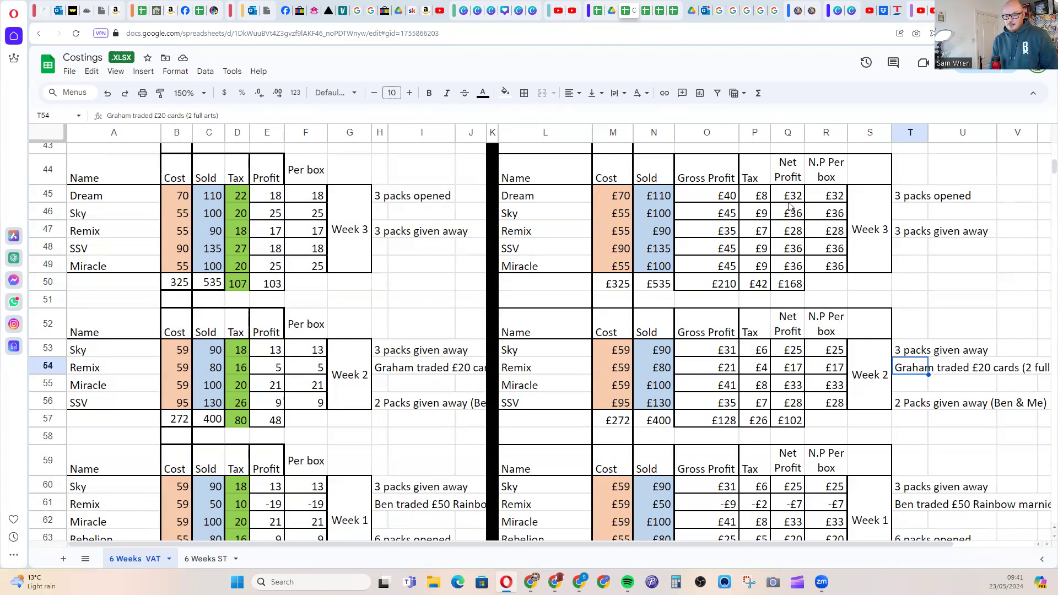
click(784, 176)
key(Up)
key(Up)
key(Up)
key(Up)
key(Up)
key(Up)
key(Up)
key(Up)
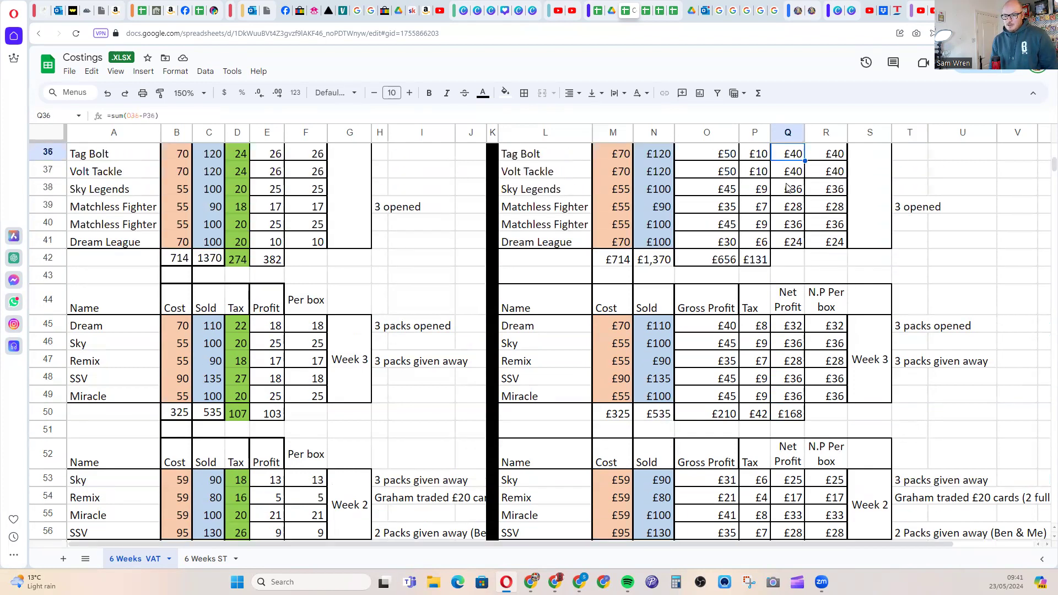
click(859, 211)
key(Up)
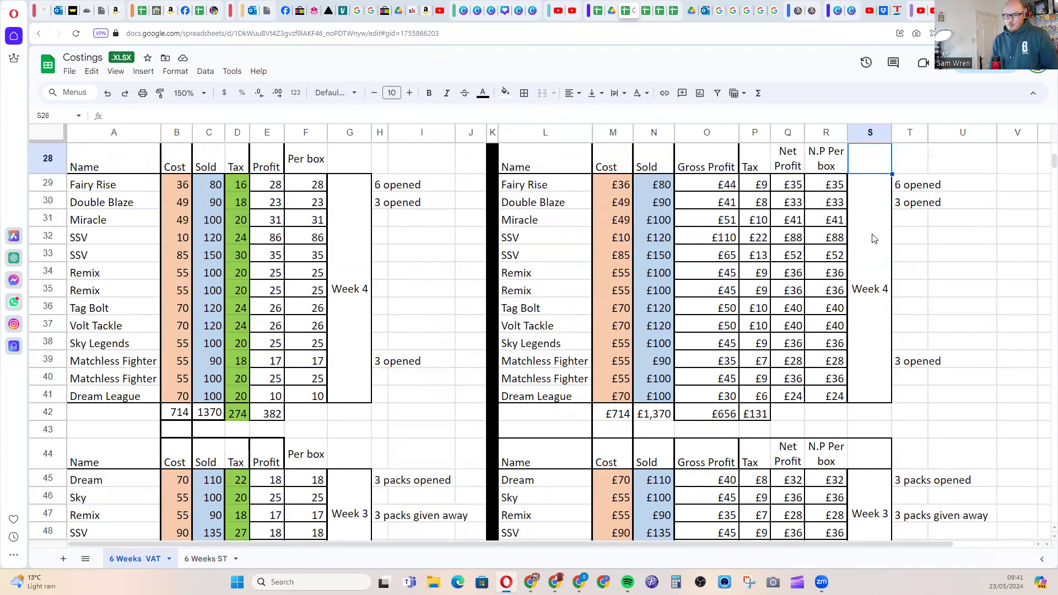
click(626, 412)
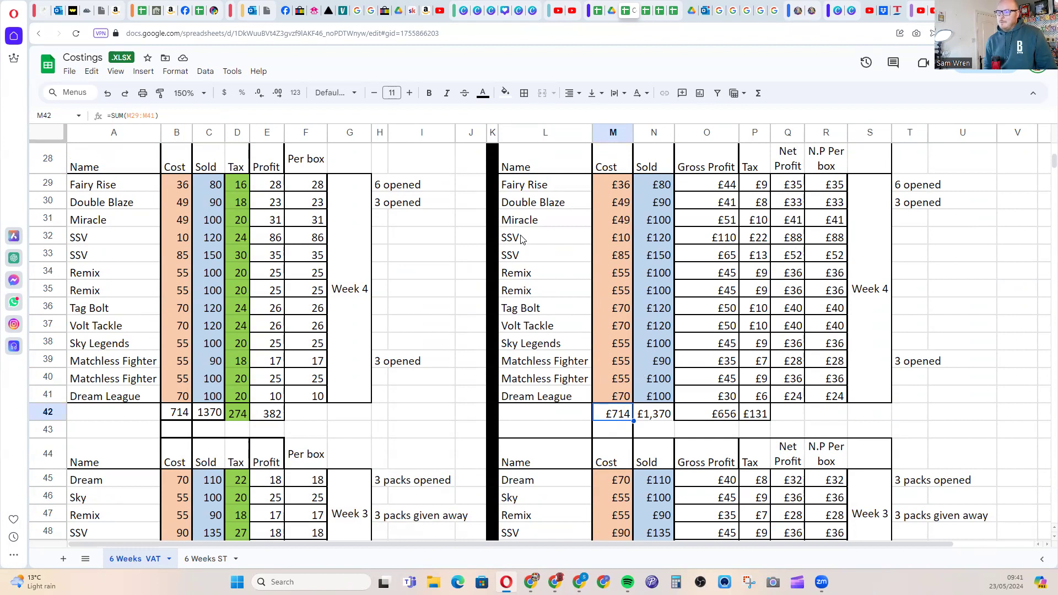
drag(558, 187, 552, 394)
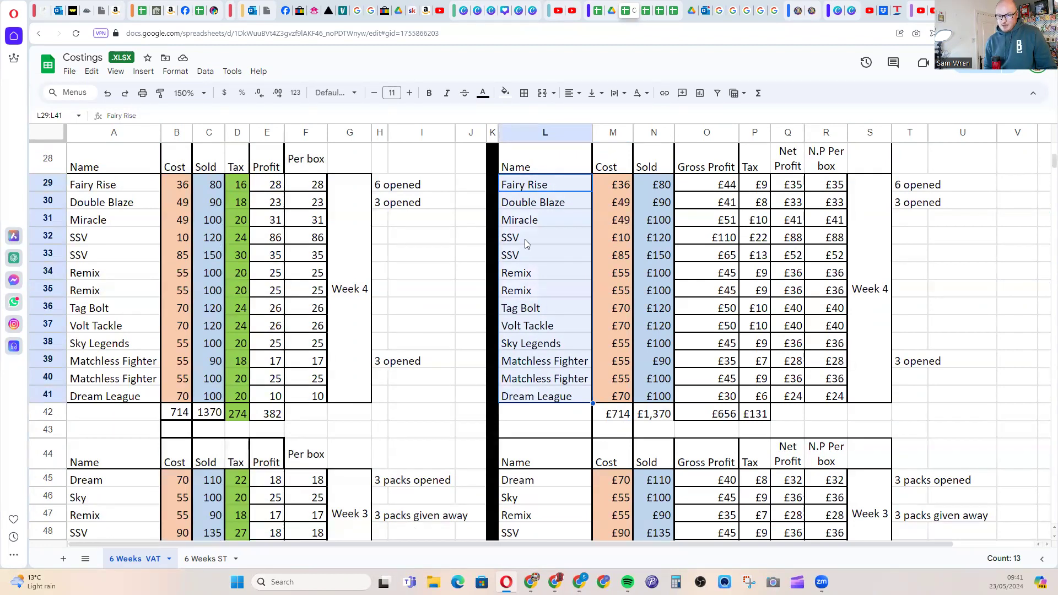
Paste the copied net profit total into Q42, change its formula to =sum(Q29:Q41) and dismiss the formula suggestion
click(789, 413)
text(=sum()
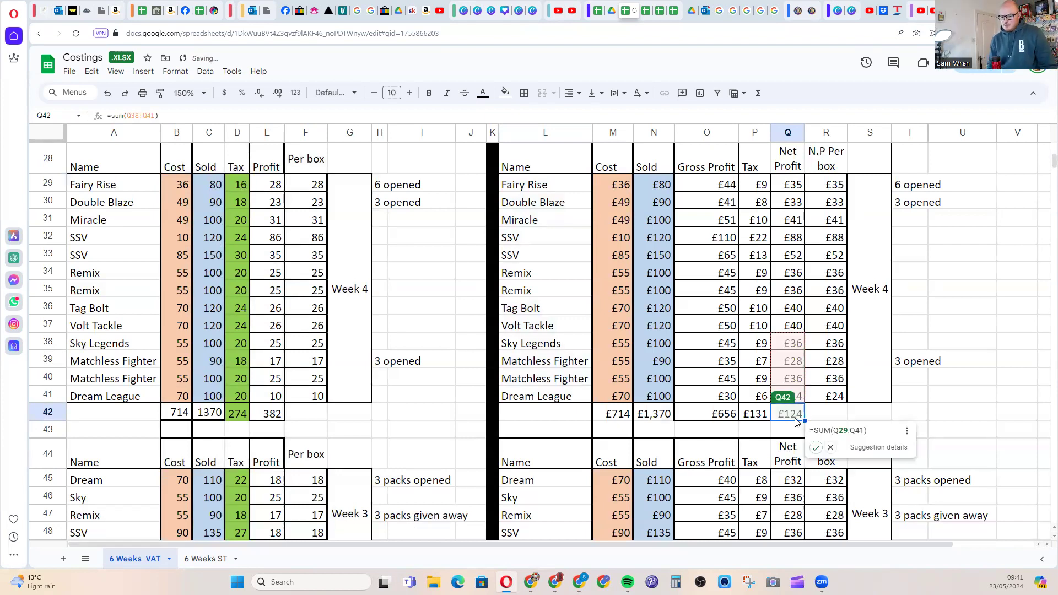
click(797, 415)
click(819, 413)
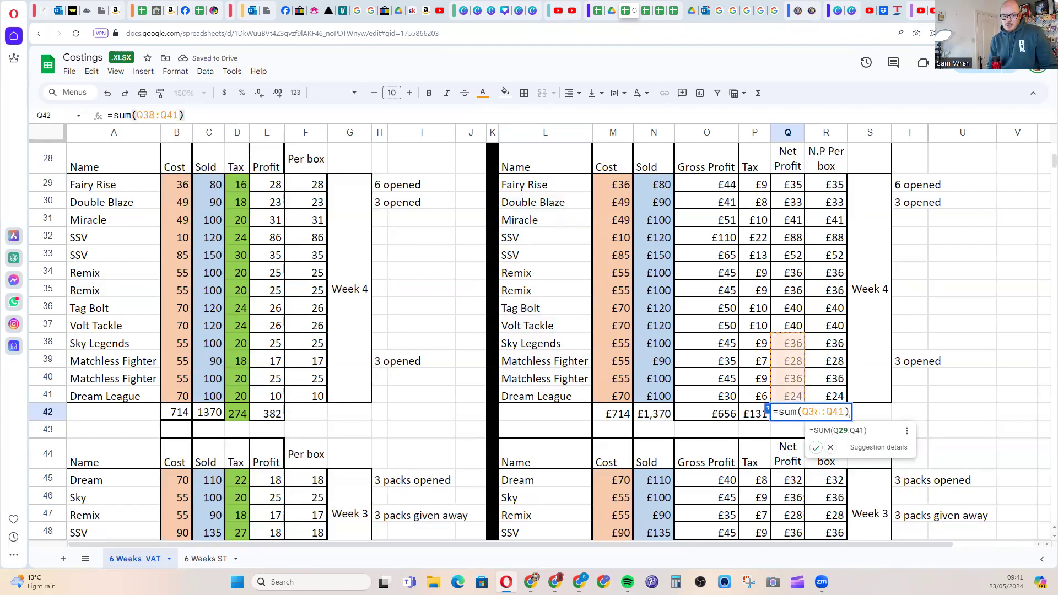
key(BackSpace)
key(BackSpace)
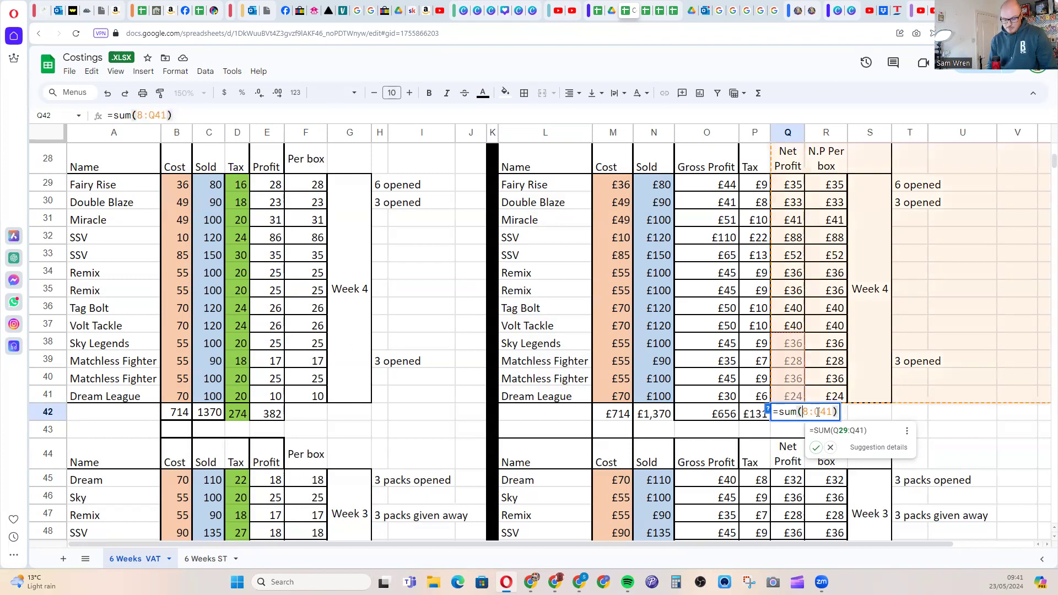
key(Delete)
text(Q29)
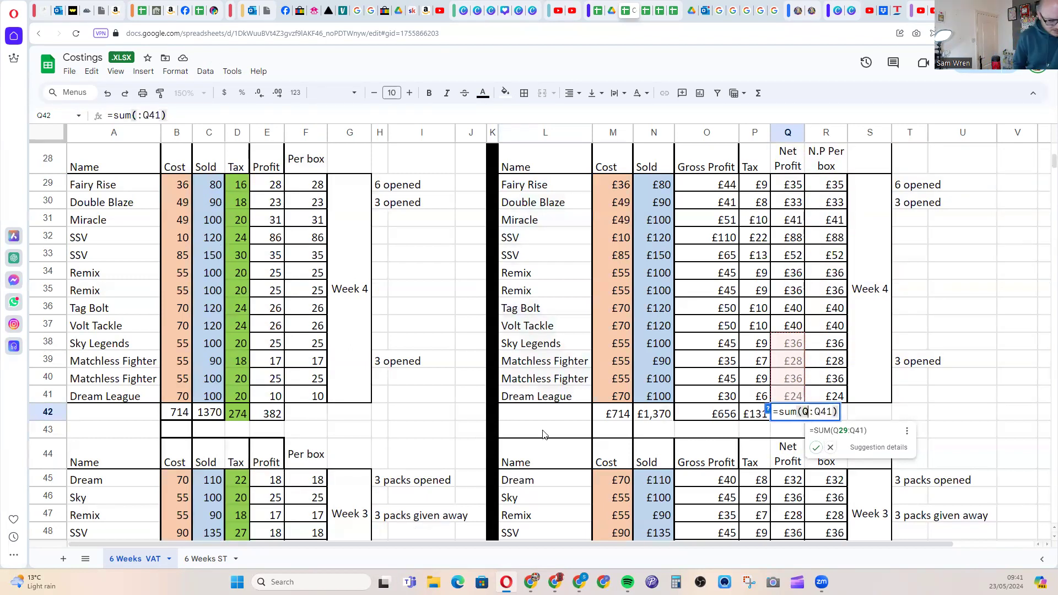
key(Return)
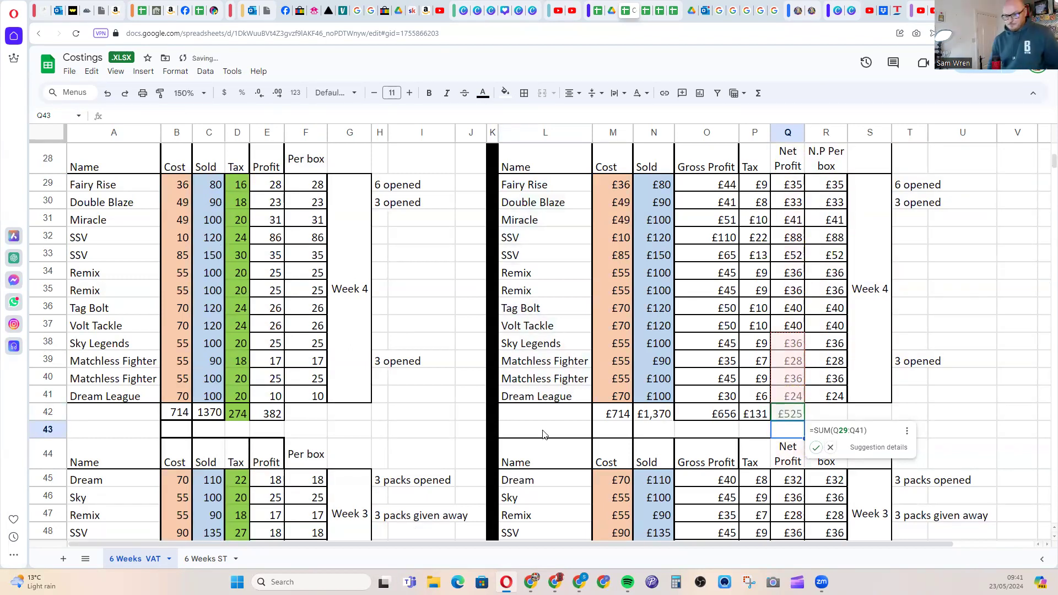
click(960, 395)
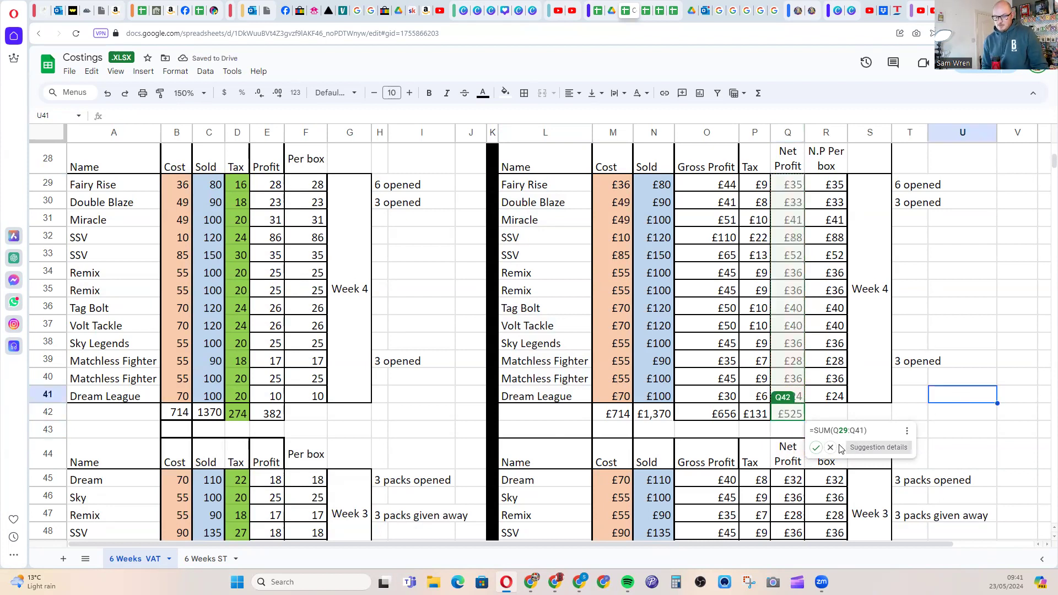
click(884, 411)
click(797, 415)
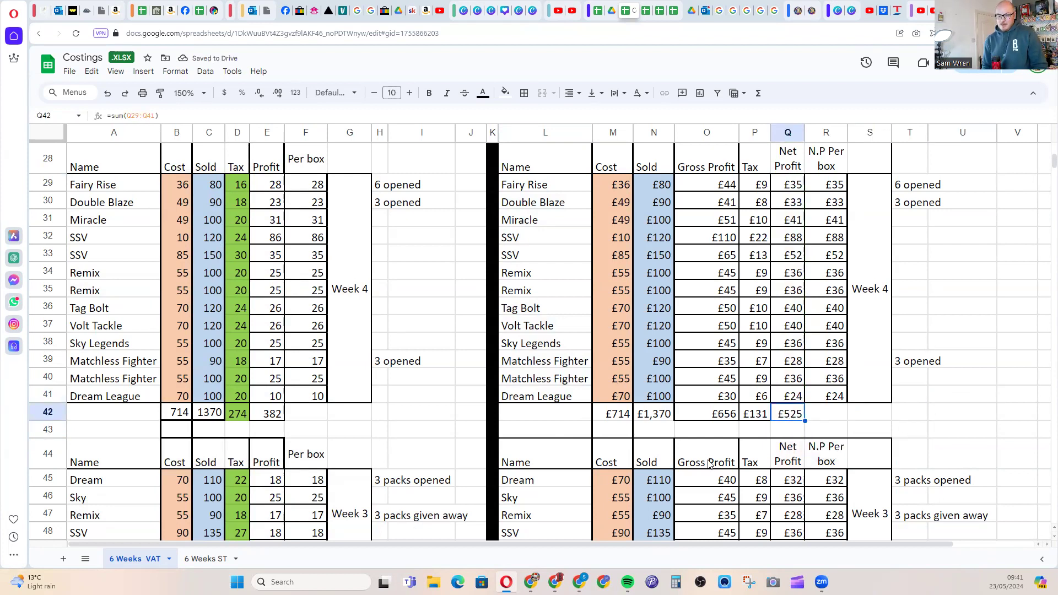
Examine the Week 4 profit total in E42, the sold prices in C29:C41 and the tax formula in D29
click(270, 416)
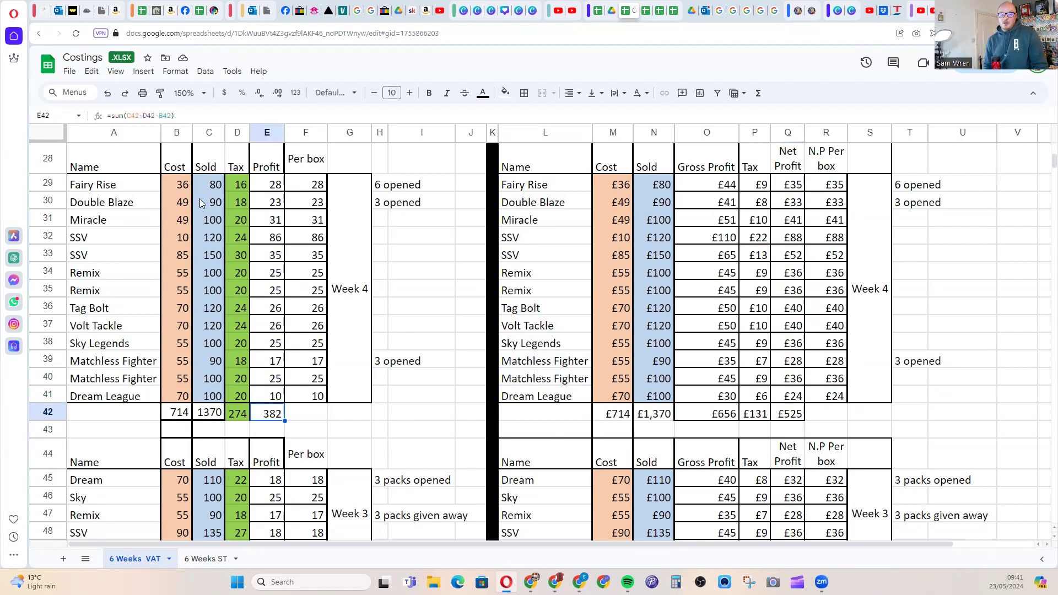
drag(215, 189, 208, 394)
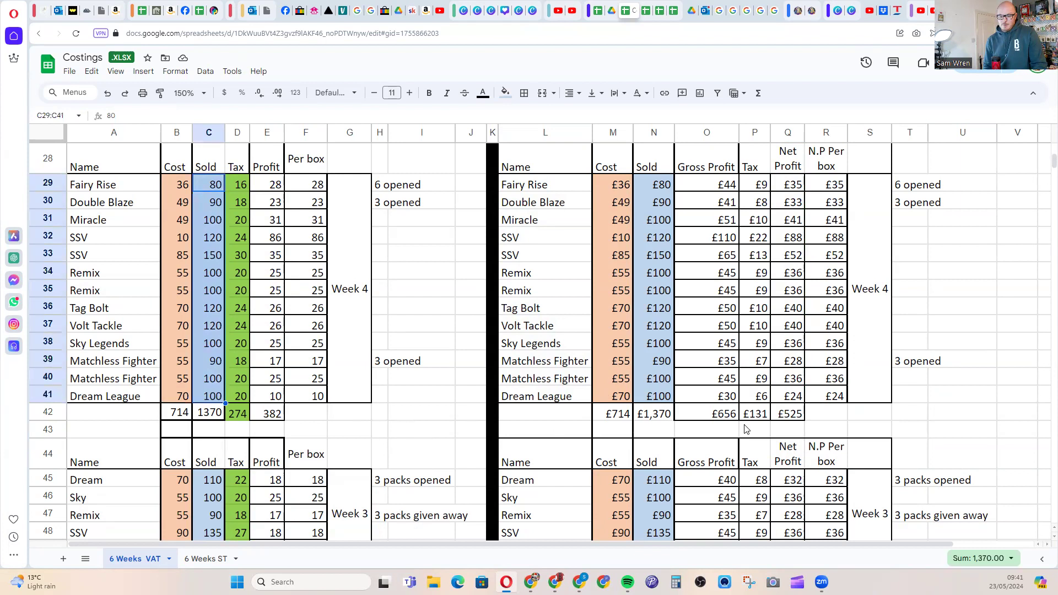
click(272, 418)
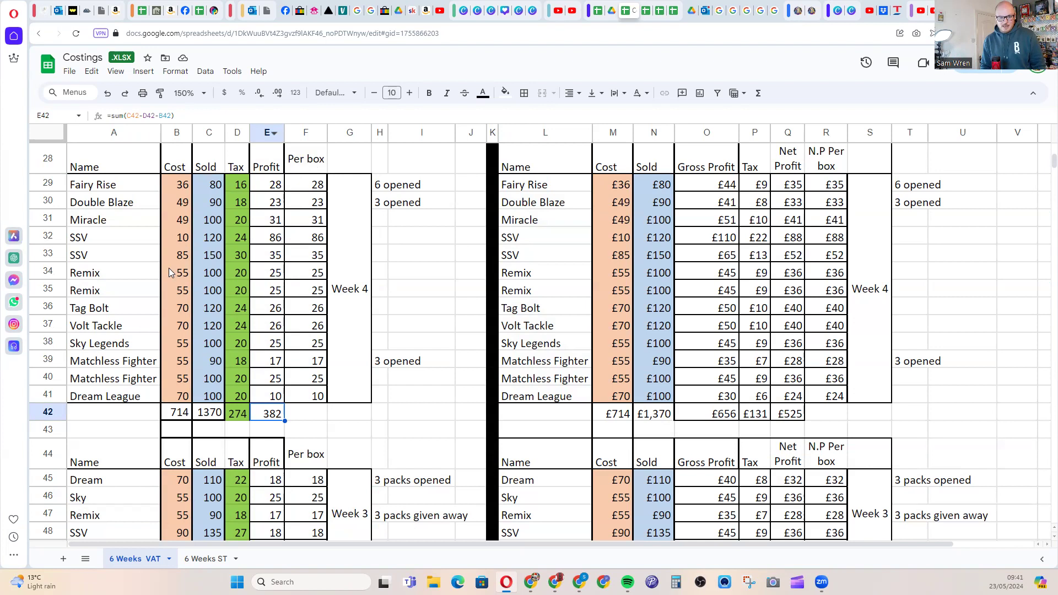
click(240, 189)
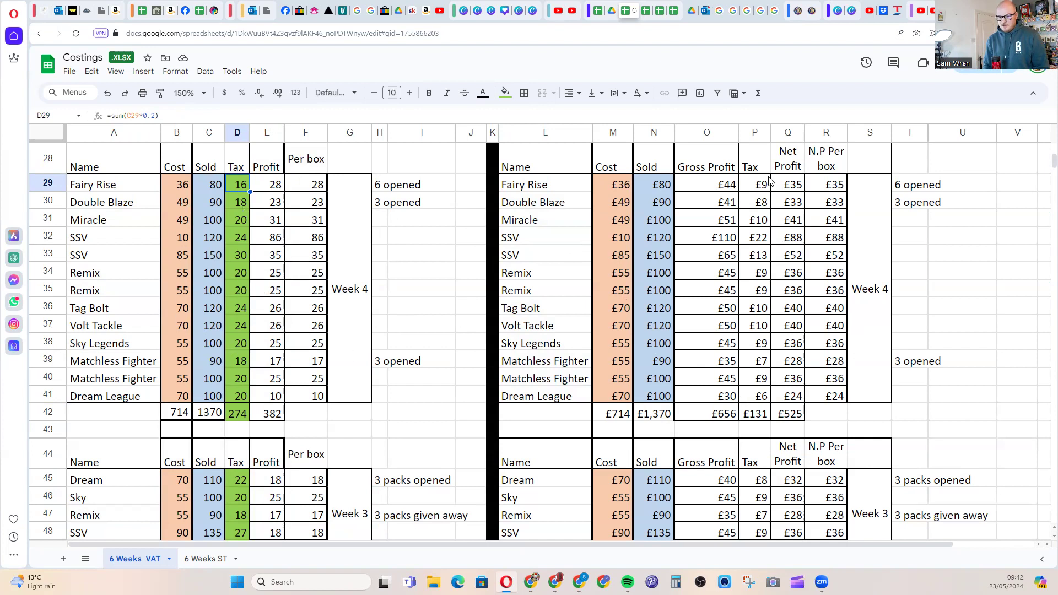
Go up to the Week 5 table and compare its total row with the Week 4 total cost in M42
click(867, 243)
key(Up)
key(Up)
key(Up)
key(Up)
key(Up)
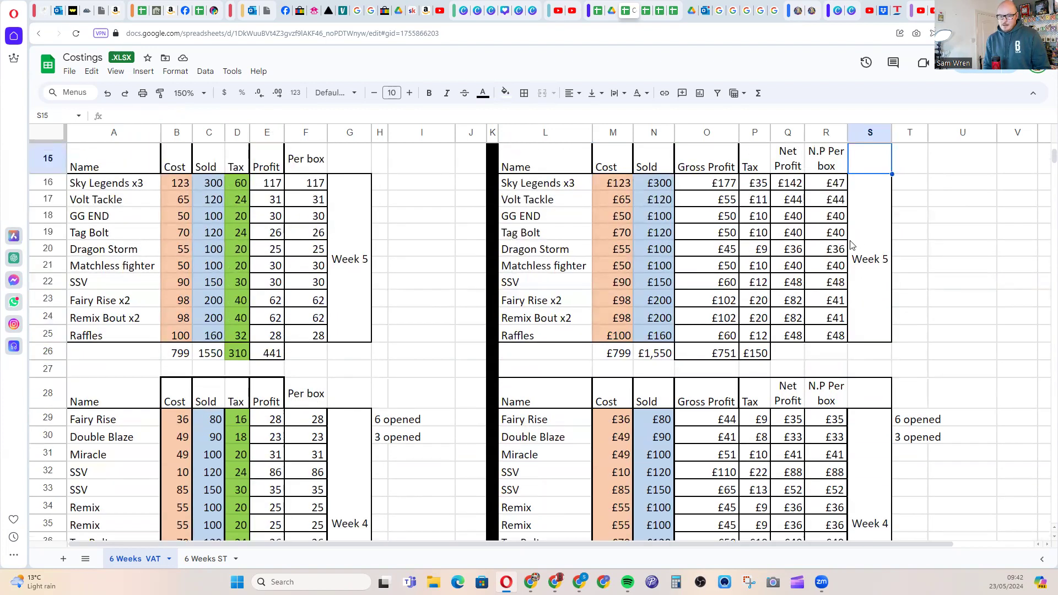
click(635, 354)
scroll(636, 353, down, 5)
click(626, 399)
scroll(633, 391, up, 5)
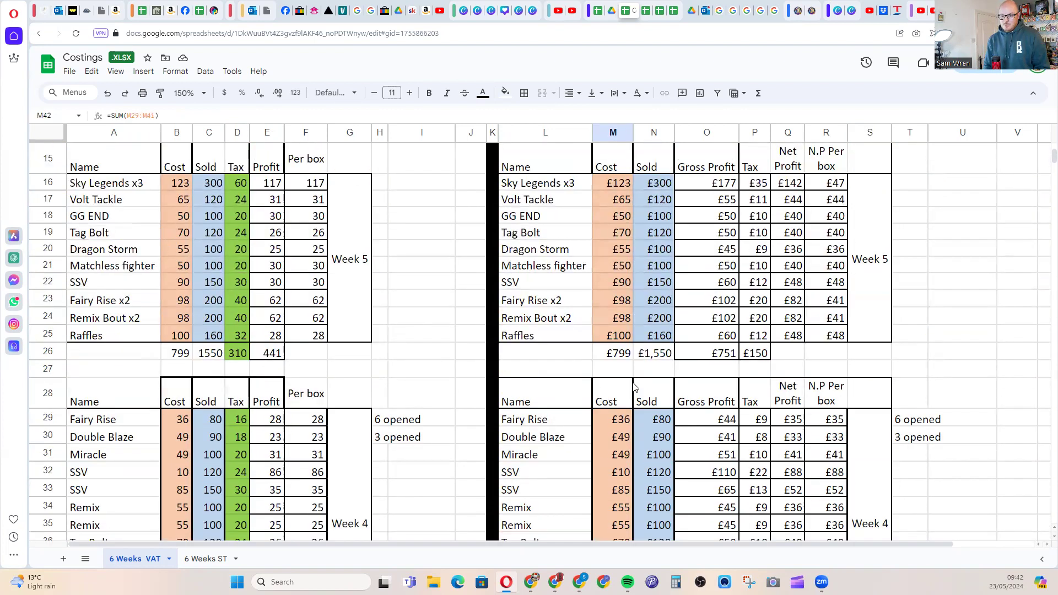
click(869, 157)
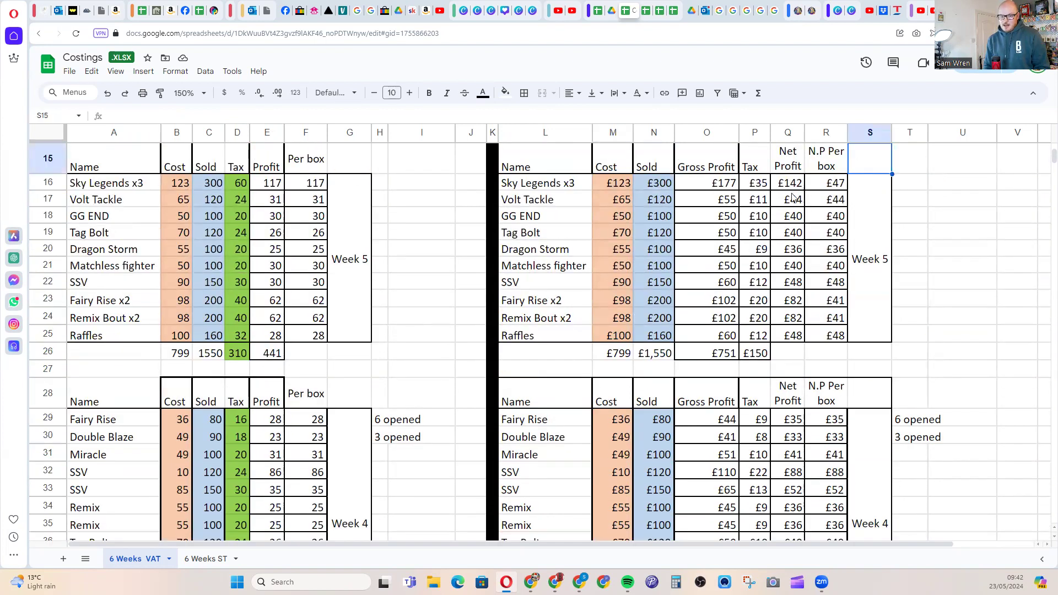
Add the Week 5 net profit total in Q26 with the formula =sum(Q16:Q25)
click(776, 352)
text(=sum(Q22:Q25))
double_click(789, 354)
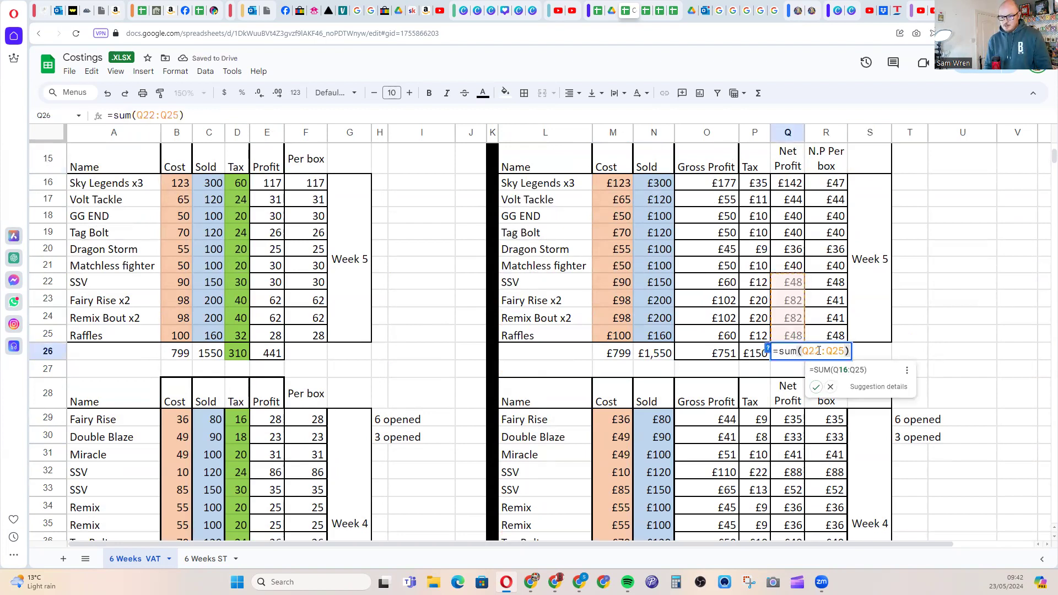
double_click(819, 351)
text(Q16)
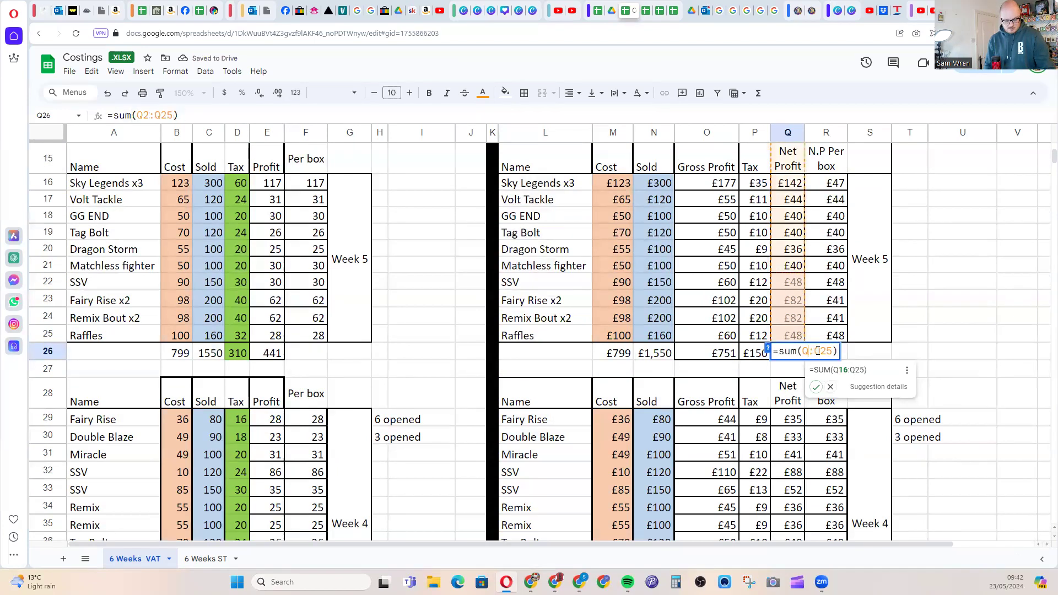
key(Return)
click(802, 353)
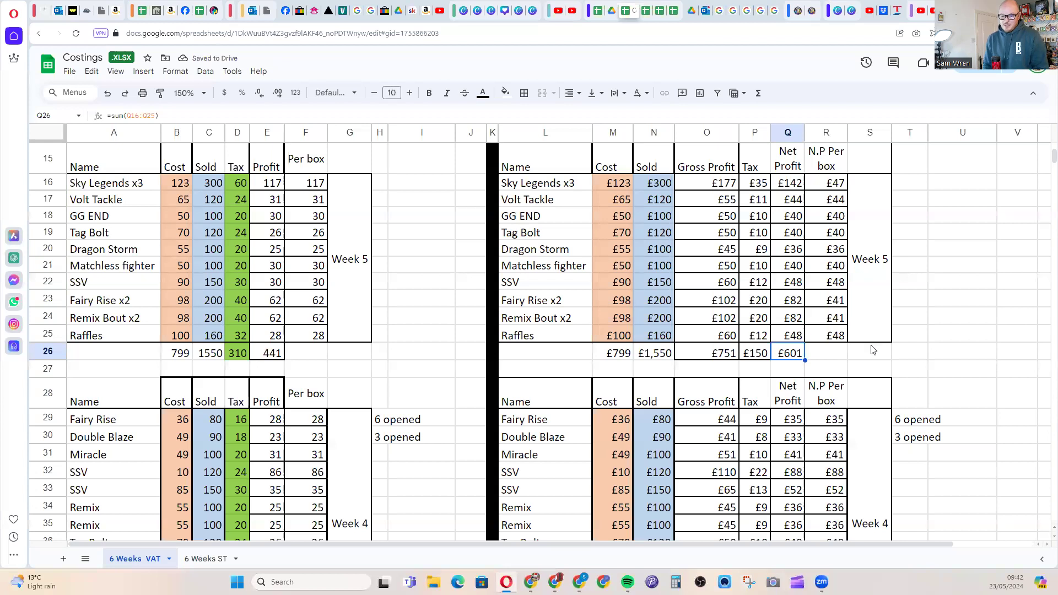
Compare the Week 4 and Week 5 net profit totals and examine the per-box formula for Sky Legends x3 in R16
scroll(797, 345, down, 3)
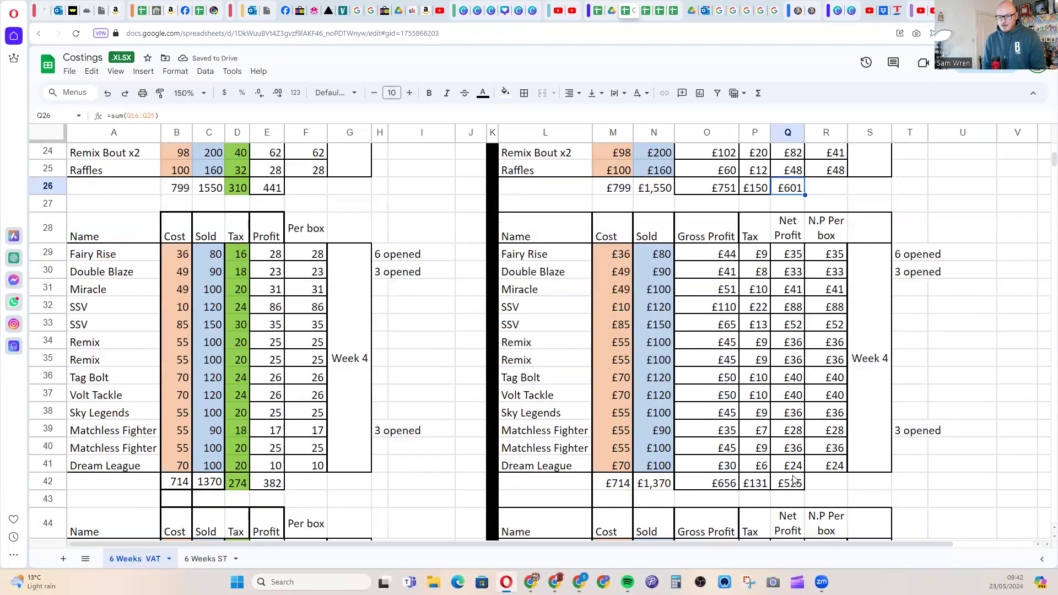
scroll(807, 231, up, 3)
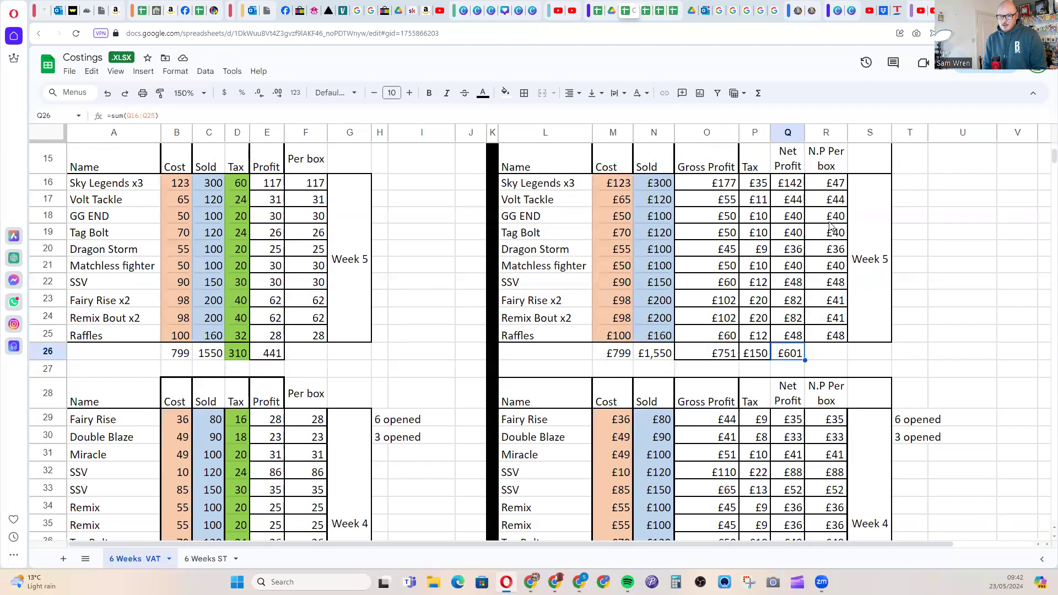
click(570, 190)
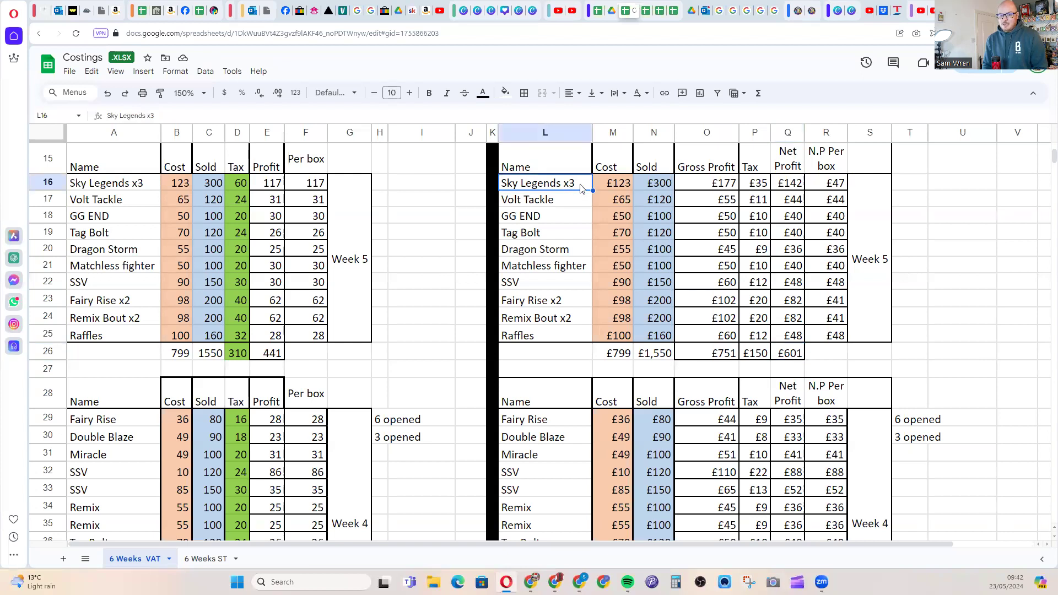
click(827, 187)
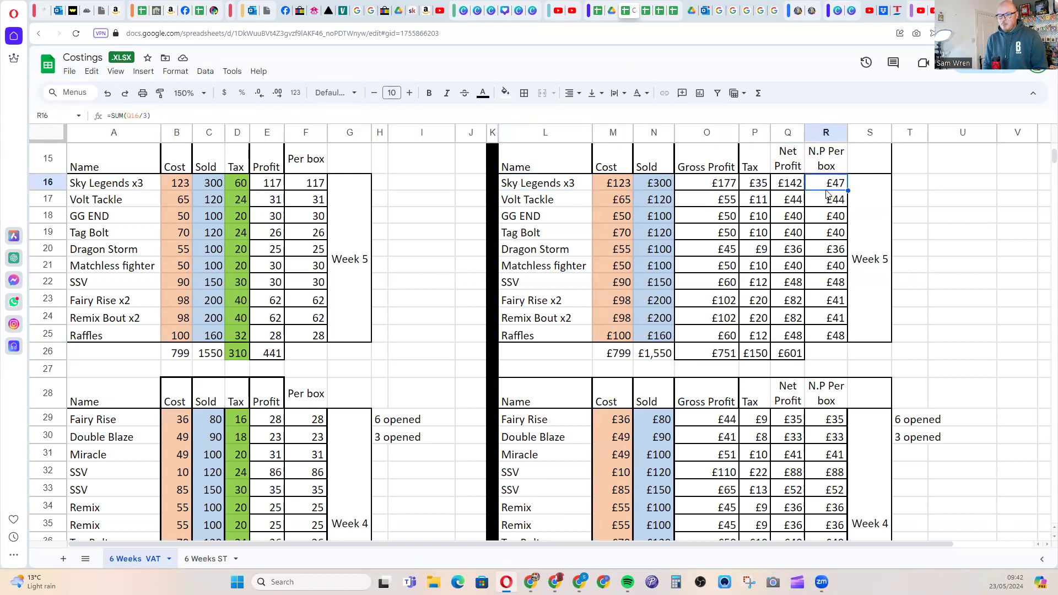
double_click(828, 188)
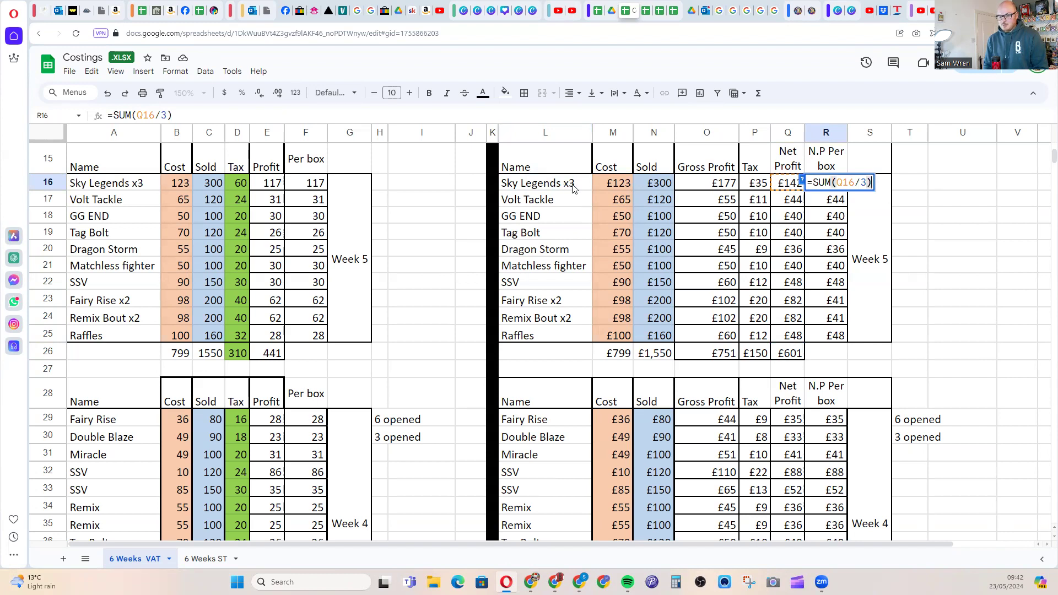
scroll(536, 424, down, 1)
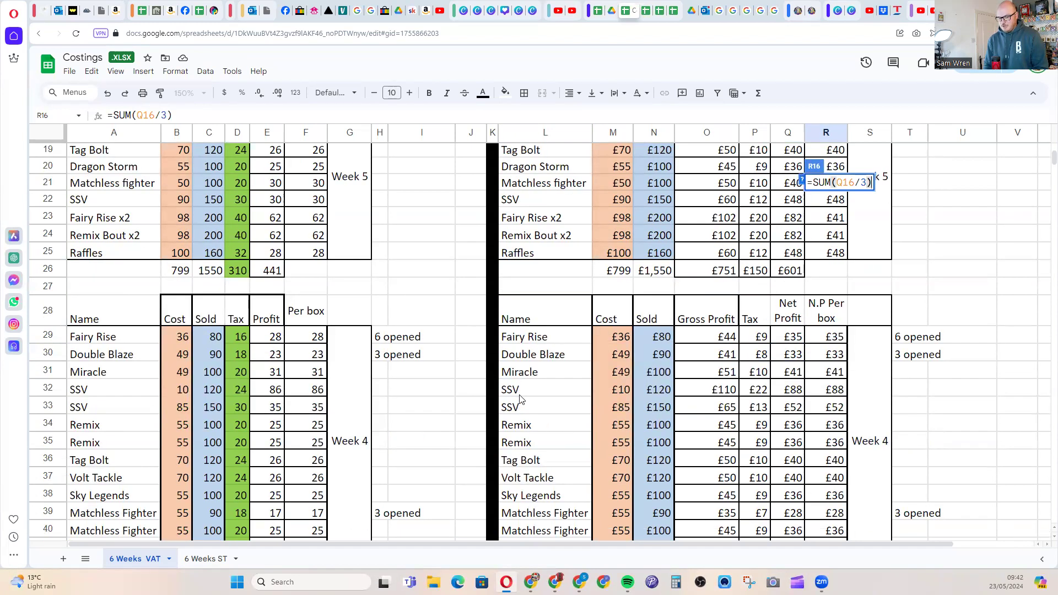
scroll(607, 352, up, 1)
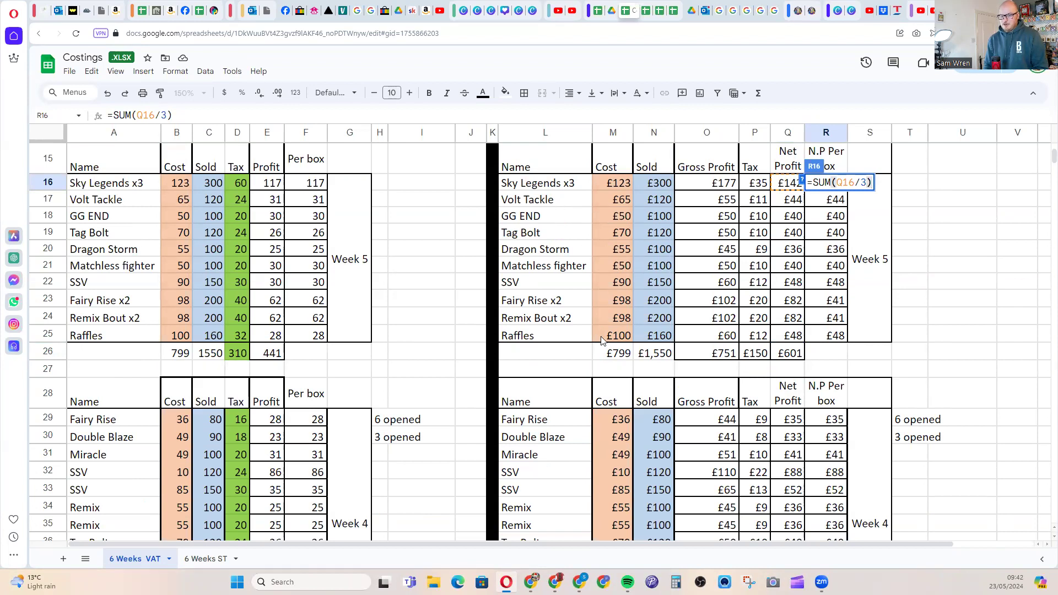
click(957, 250)
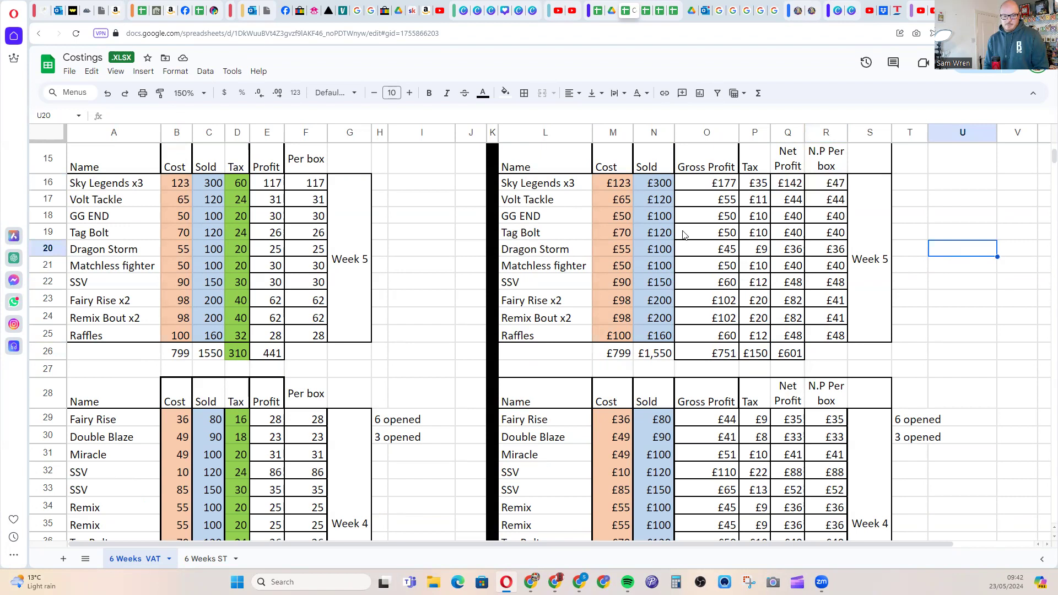
Compare the Week 5 profit totals in E26 and Q26 and check the sold price in C16
click(263, 353)
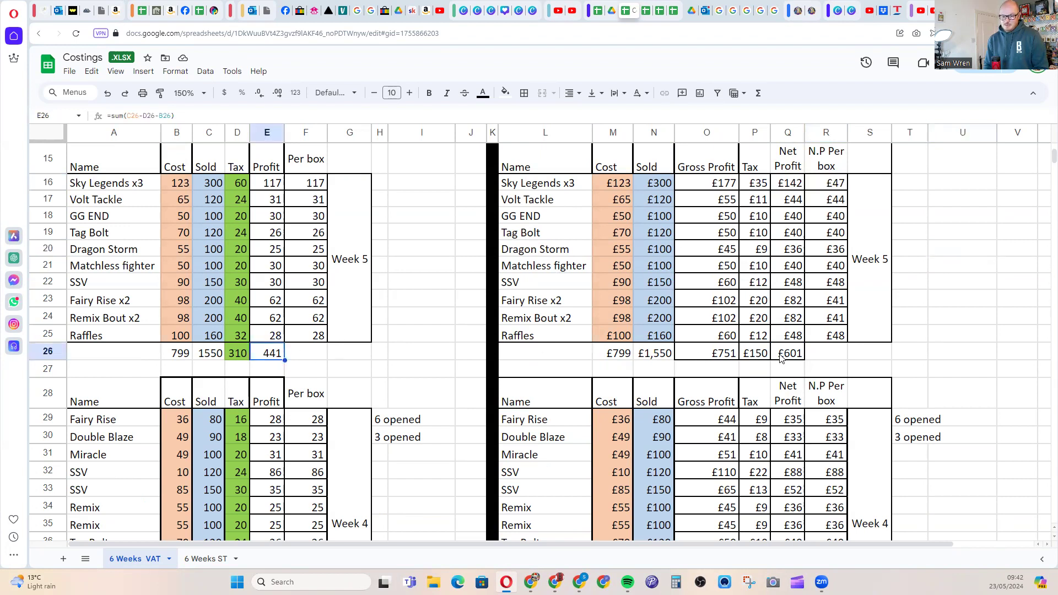
click(788, 354)
click(279, 355)
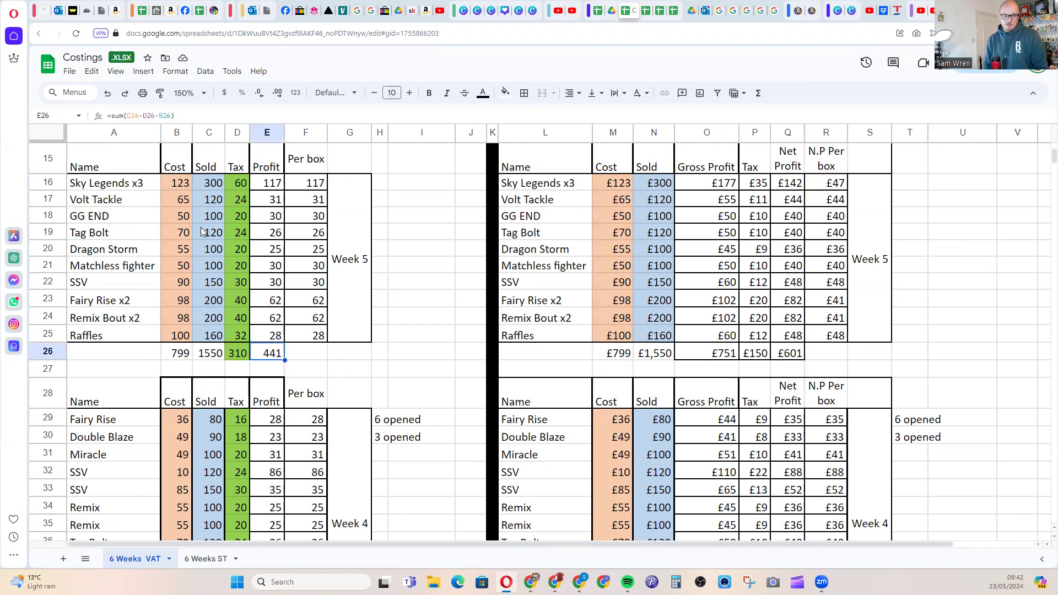
click(810, 354)
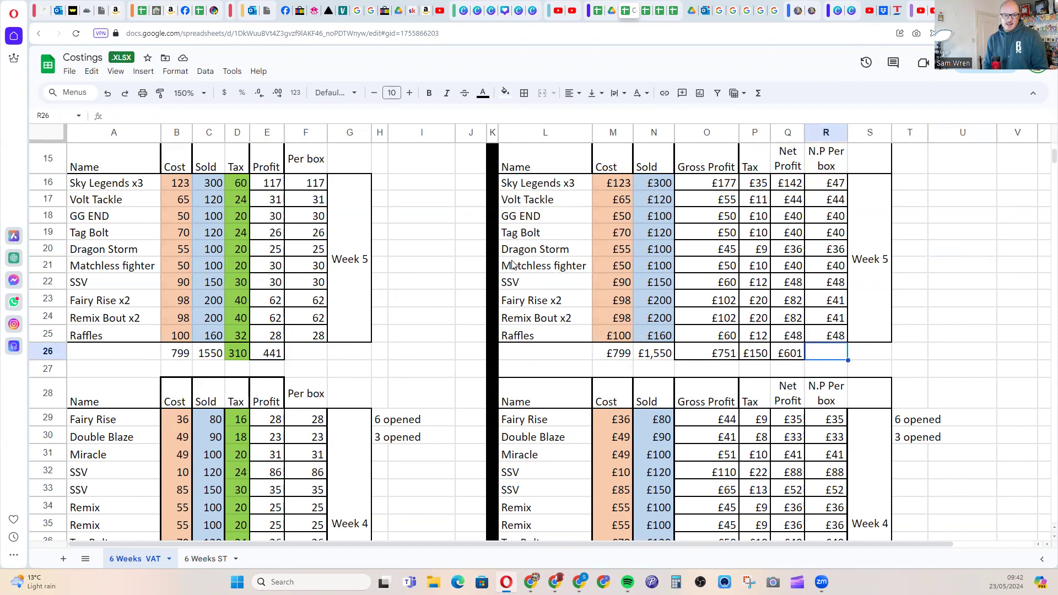
click(211, 182)
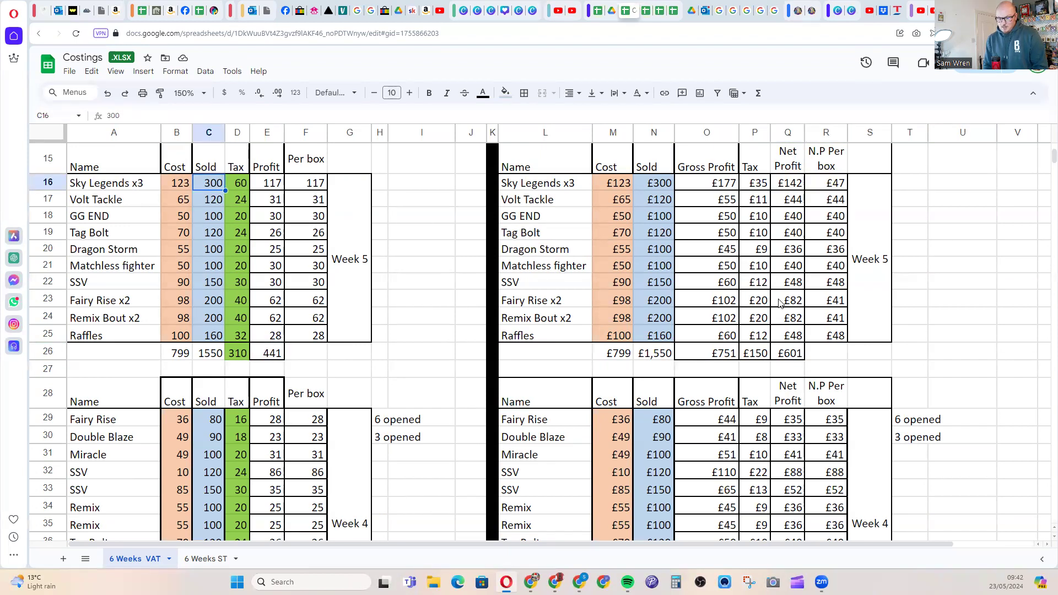
Go up to the Week 6 table and examine its cost, sold and net profit totals in row 13
click(836, 260)
click(883, 260)
key(Up)
key(Up)
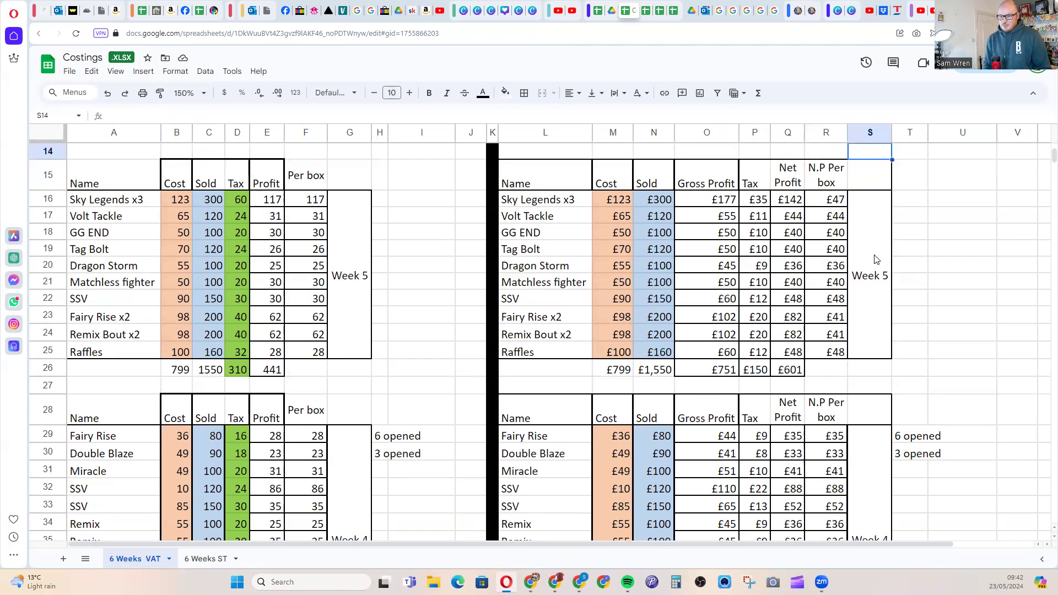
key(Up)
key(Up)
key(Up)
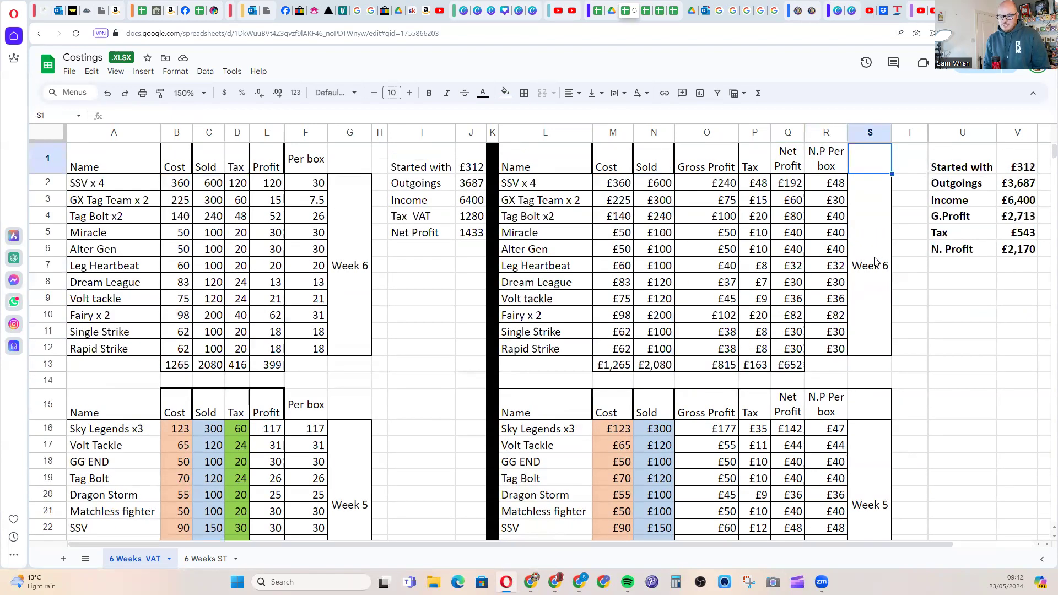
click(611, 368)
click(665, 368)
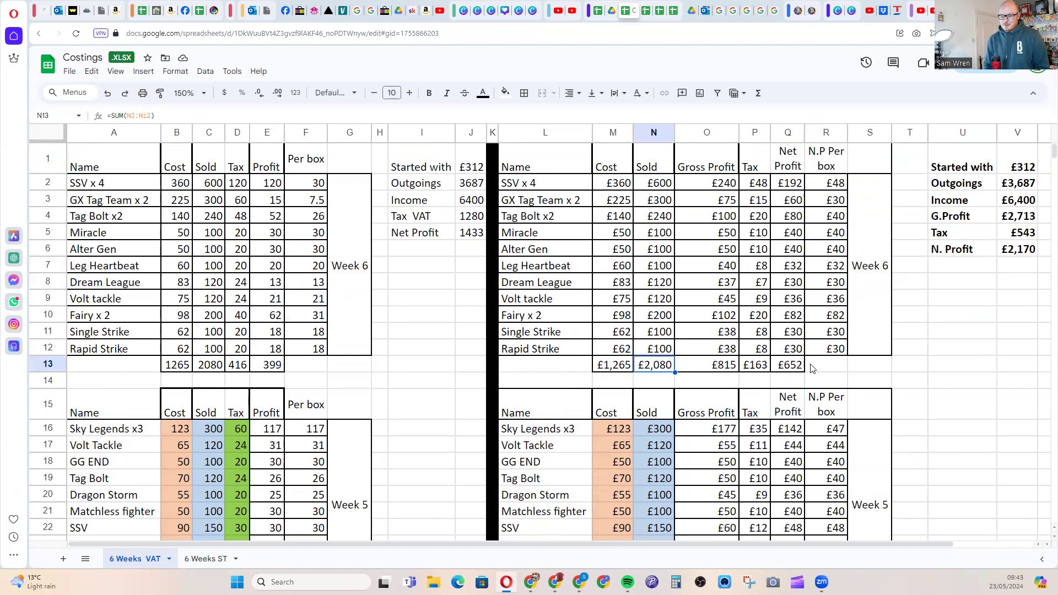
click(841, 370)
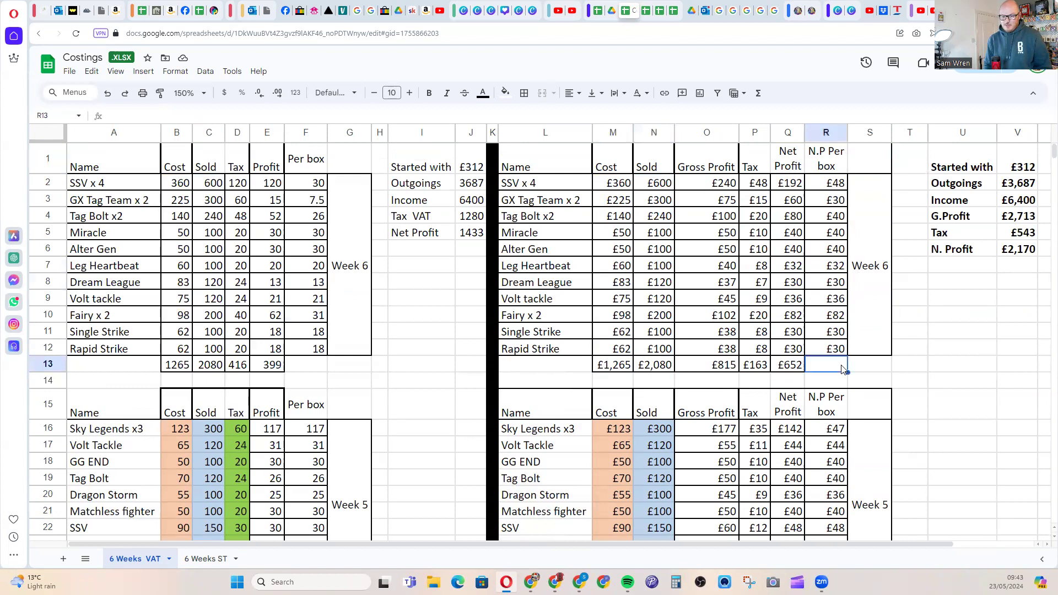
double_click(803, 366)
click(908, 371)
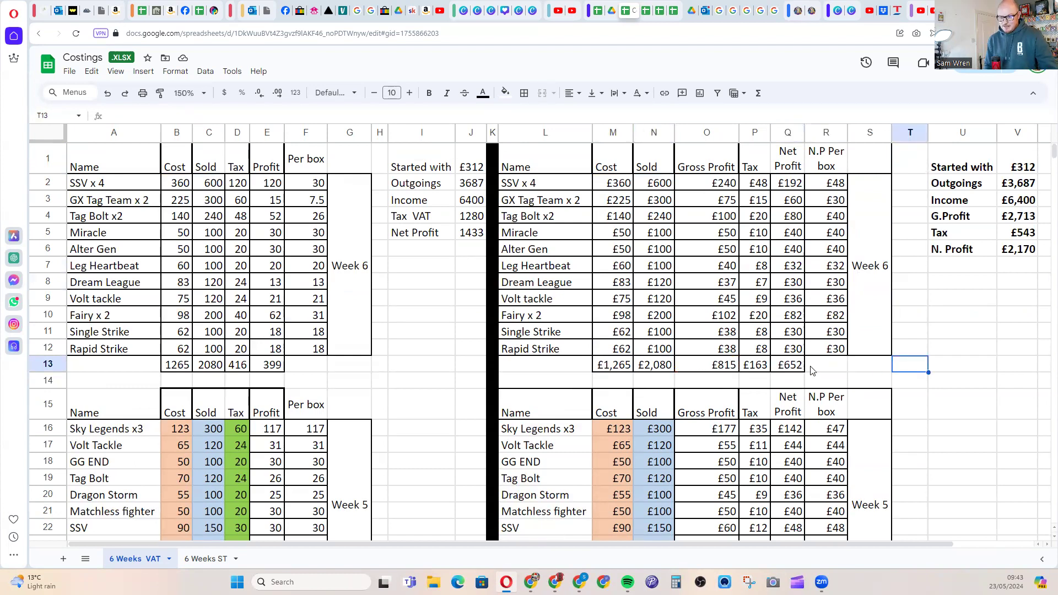
click(869, 370)
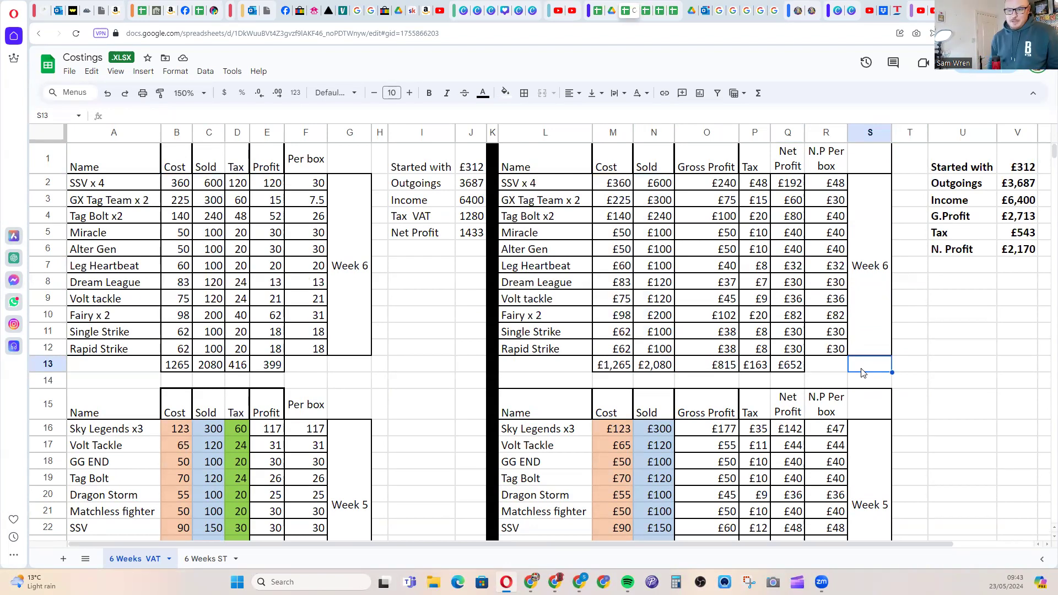
Examine the starting amount, outgoings, income and gross profit in the summary cells V1:V4
click(1016, 168)
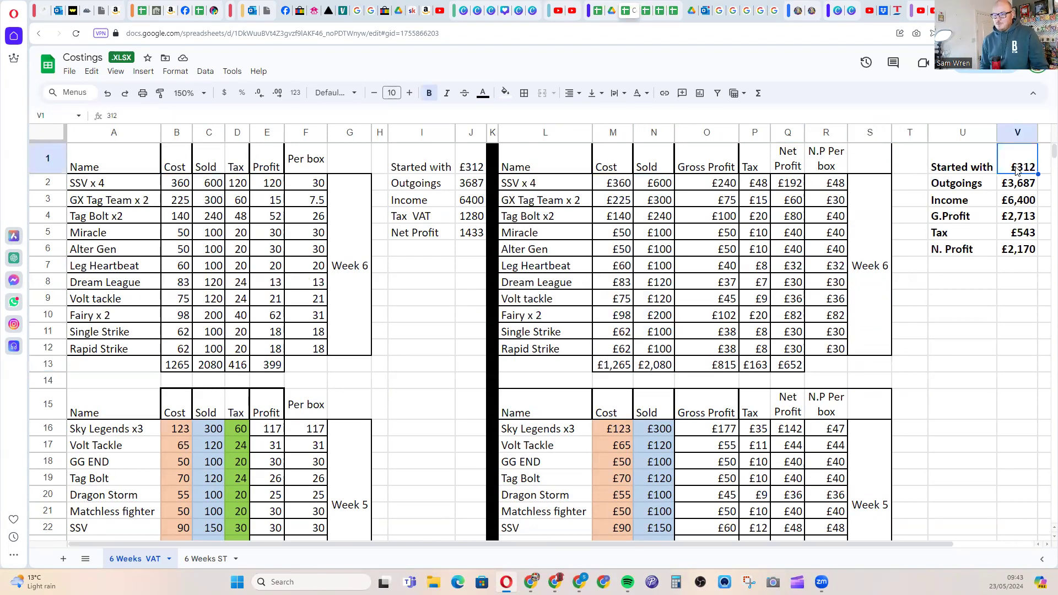
drag(976, 169, 1027, 251)
click(1024, 190)
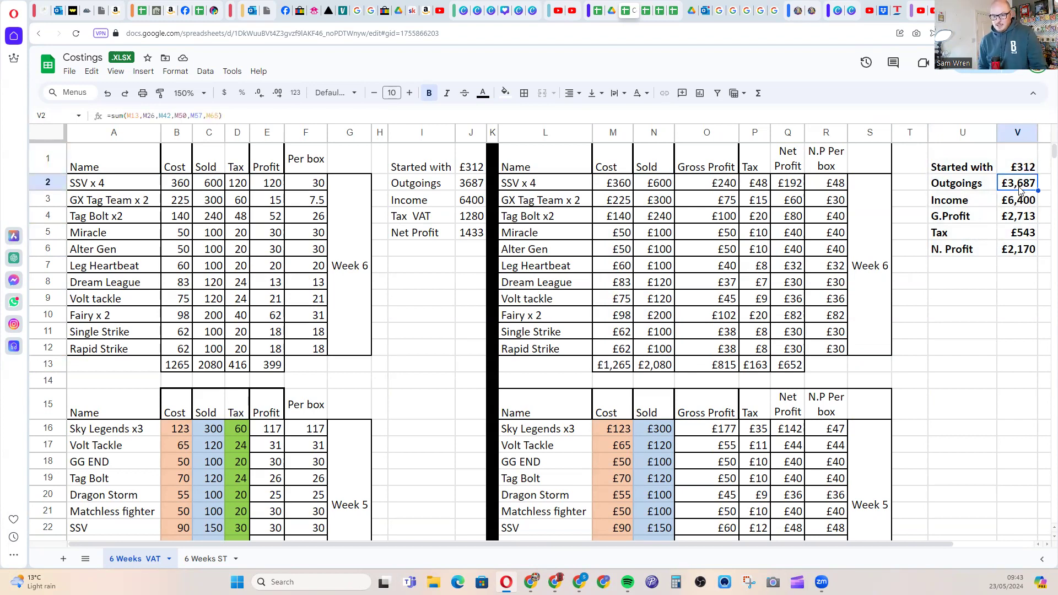
click(1024, 205)
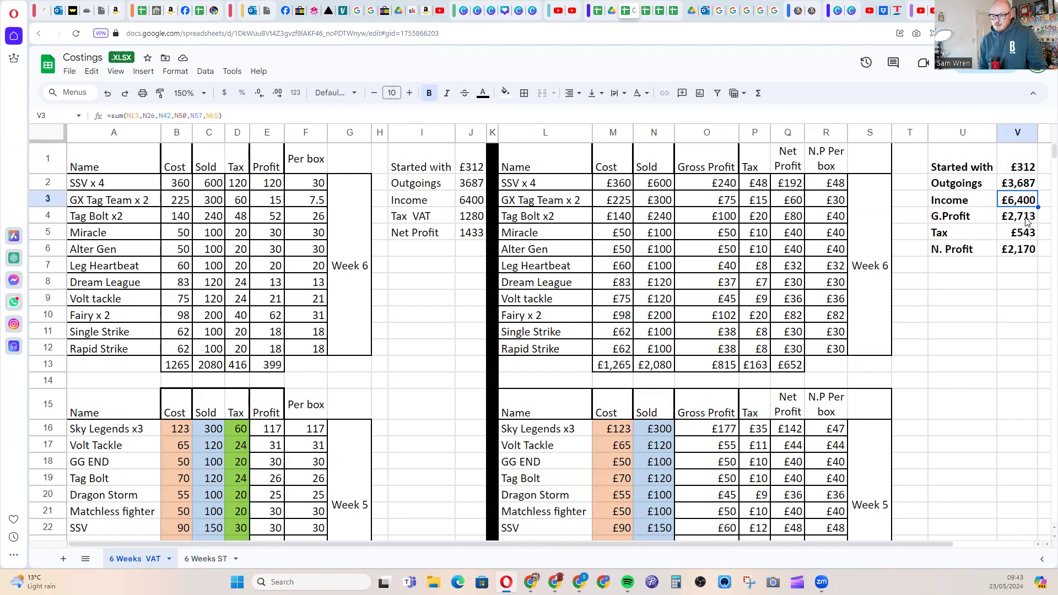
click(1028, 221)
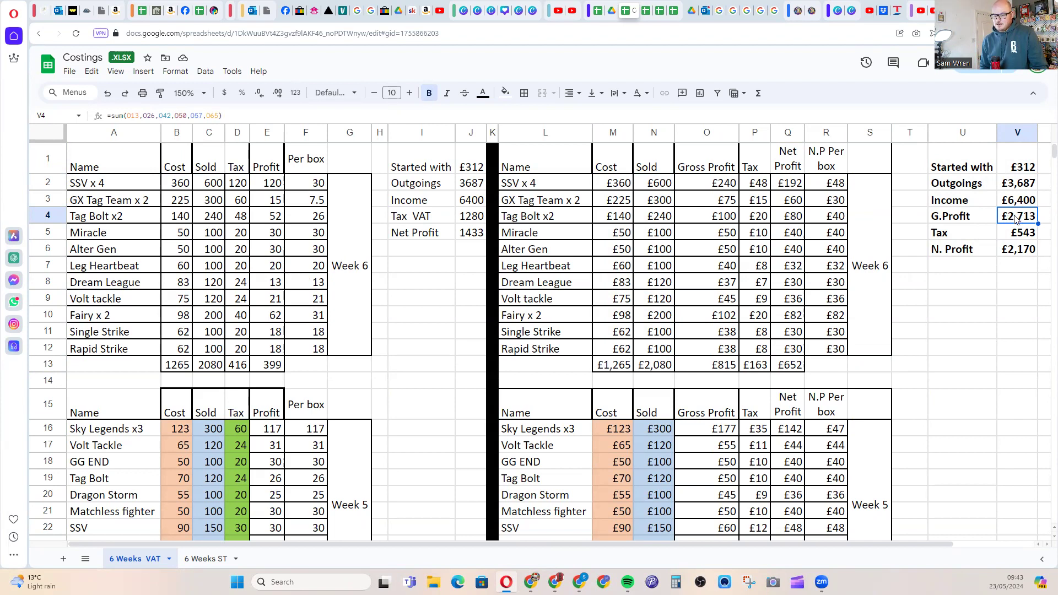
Examine the gross profit formula in O2 and the summary's tax and net profit formulas in V5 and V6
click(711, 187)
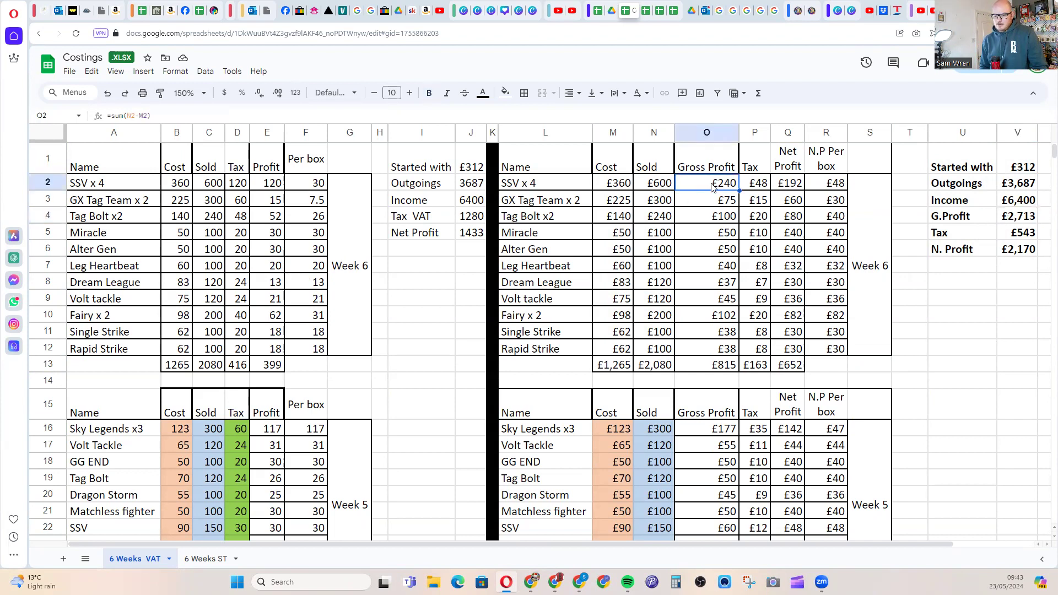
double_click(713, 183)
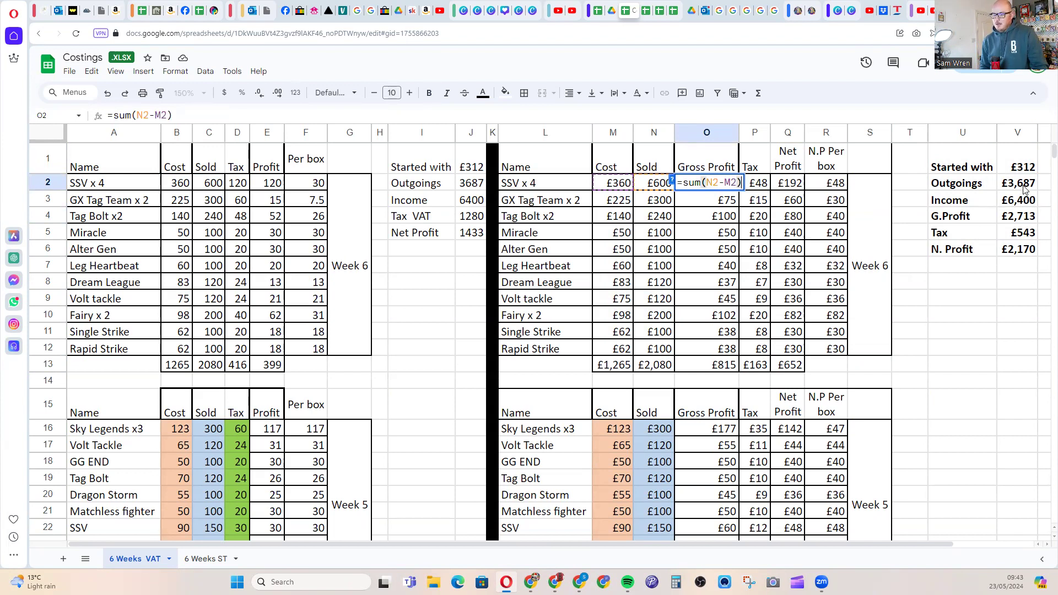
click(1024, 220)
click(1028, 236)
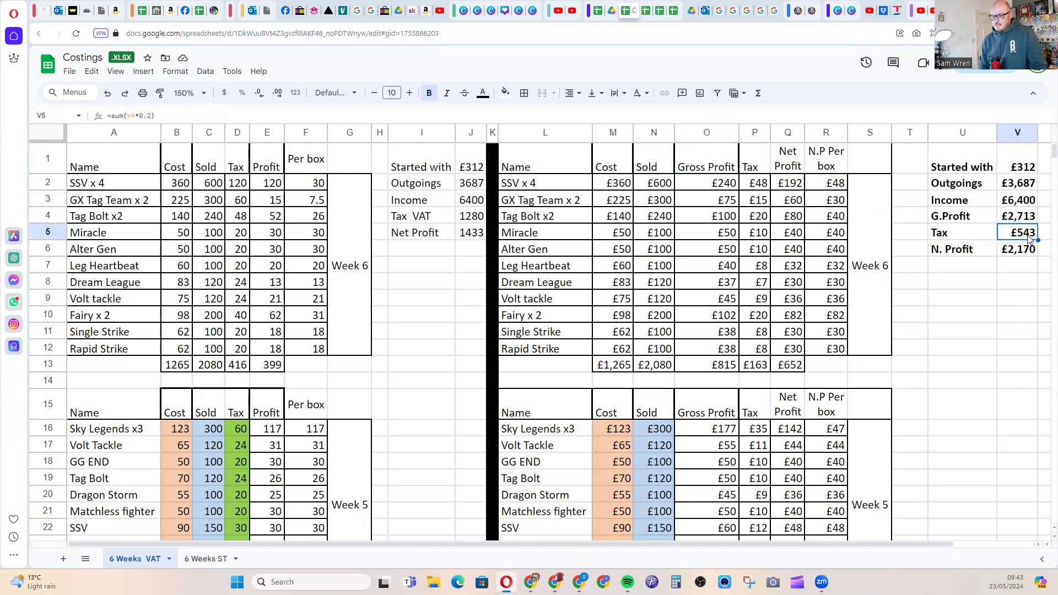
click(1028, 224)
click(1024, 252)
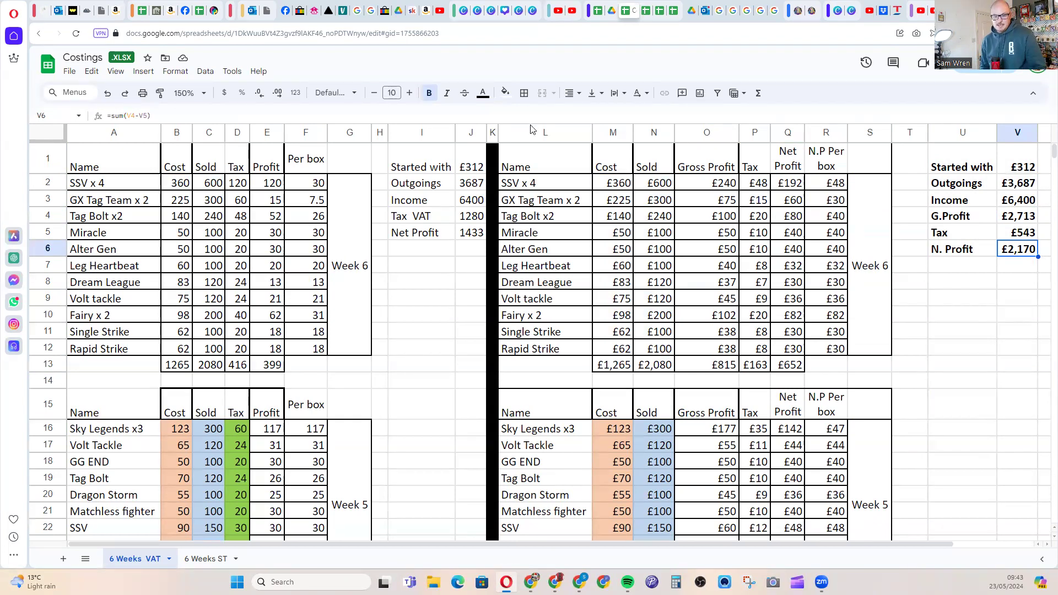
Examine the VAT summary in I1:J5, checking its starting amount, outgoings, income and tax cells
drag(427, 163, 480, 241)
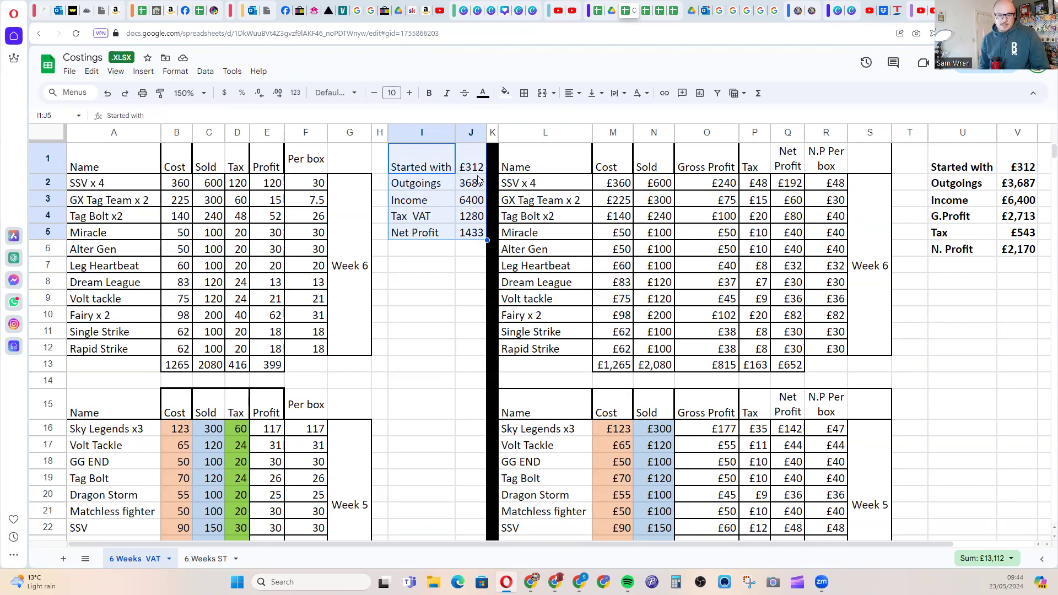
click(478, 221)
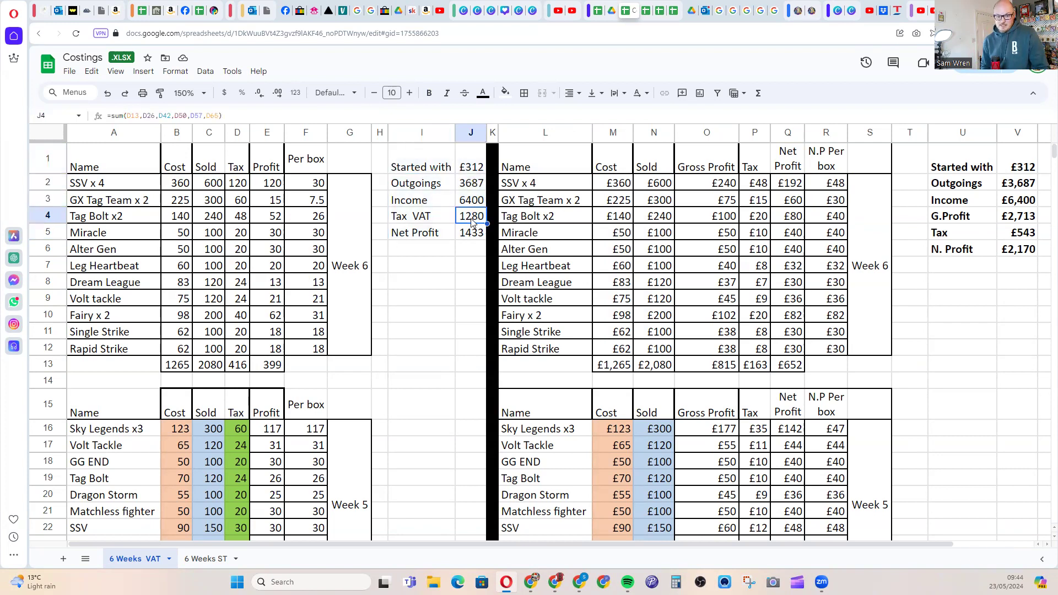
click(481, 168)
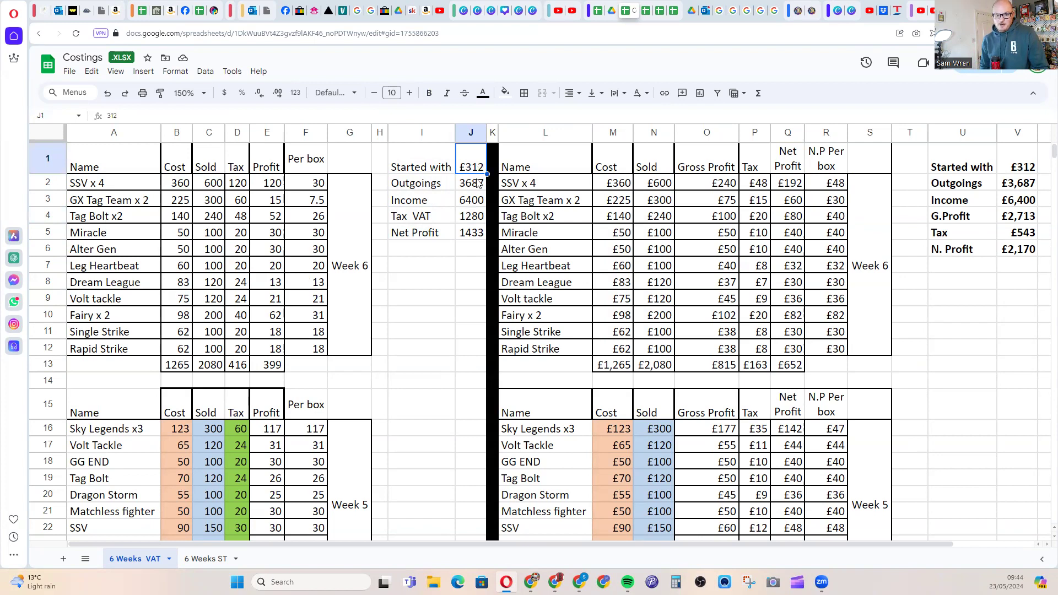
click(477, 186)
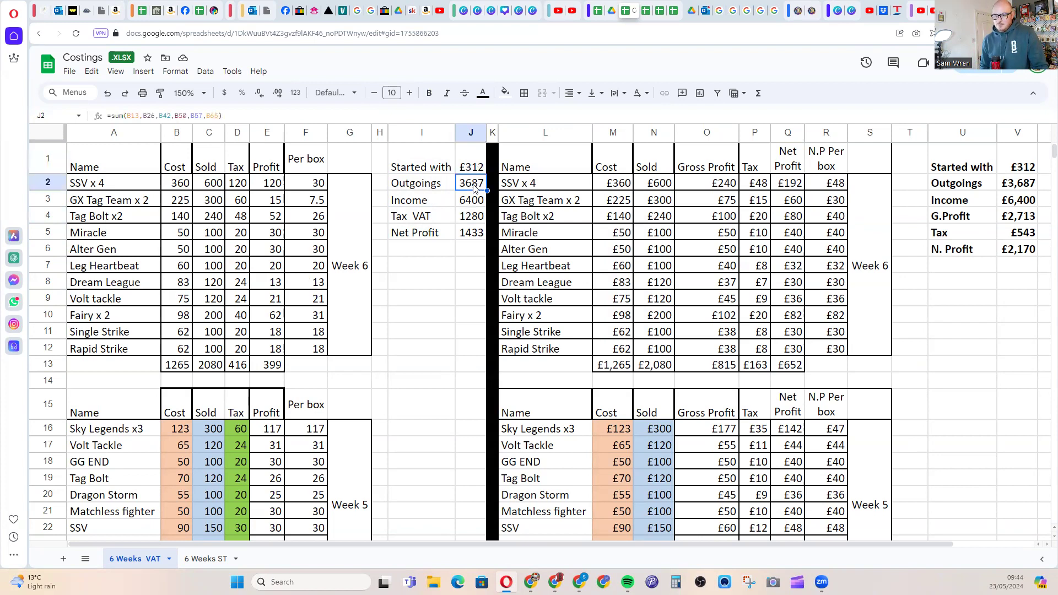
click(479, 204)
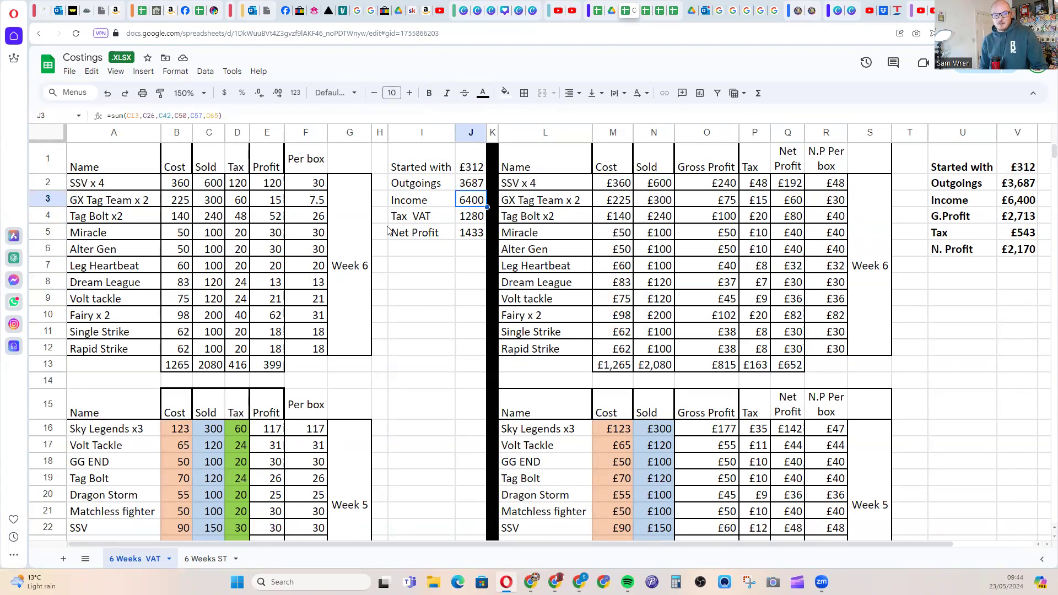
Compare the VAT summary's tax in J4 with the tax on gross profit in V5, and check the net profit in J5
click(472, 220)
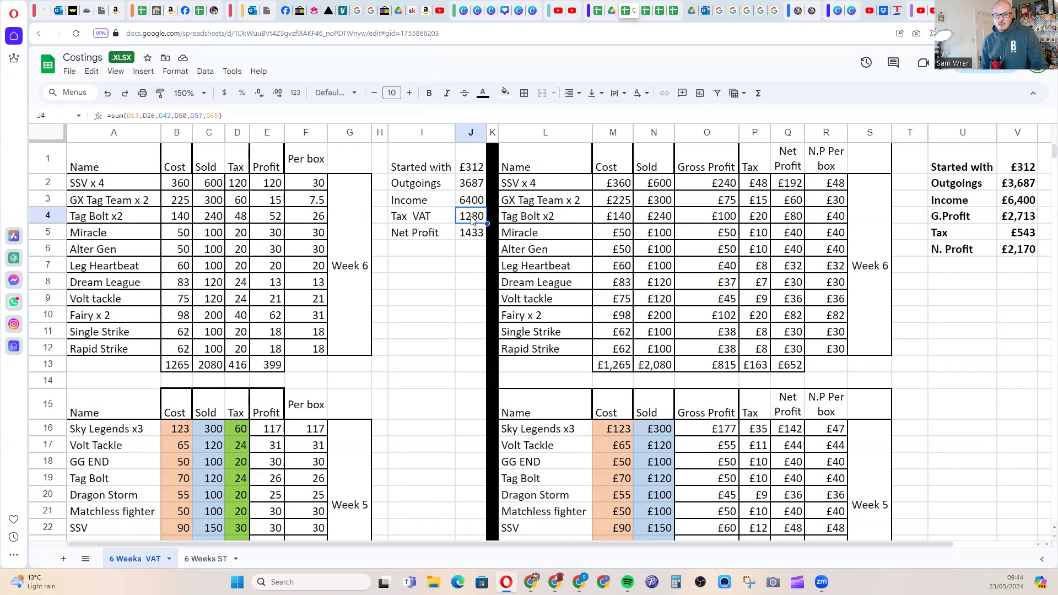
click(1007, 235)
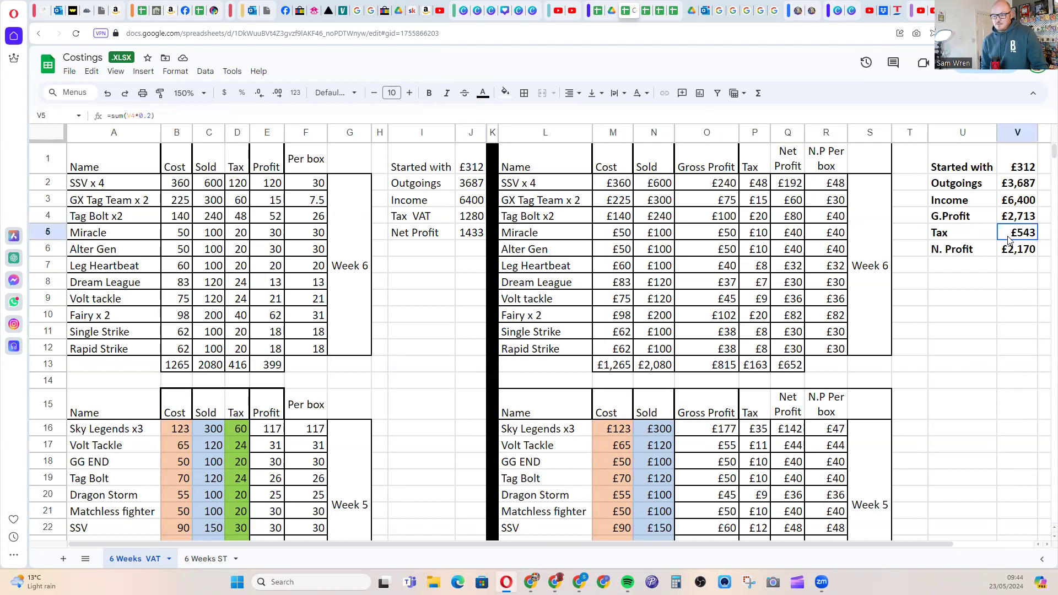
click(468, 237)
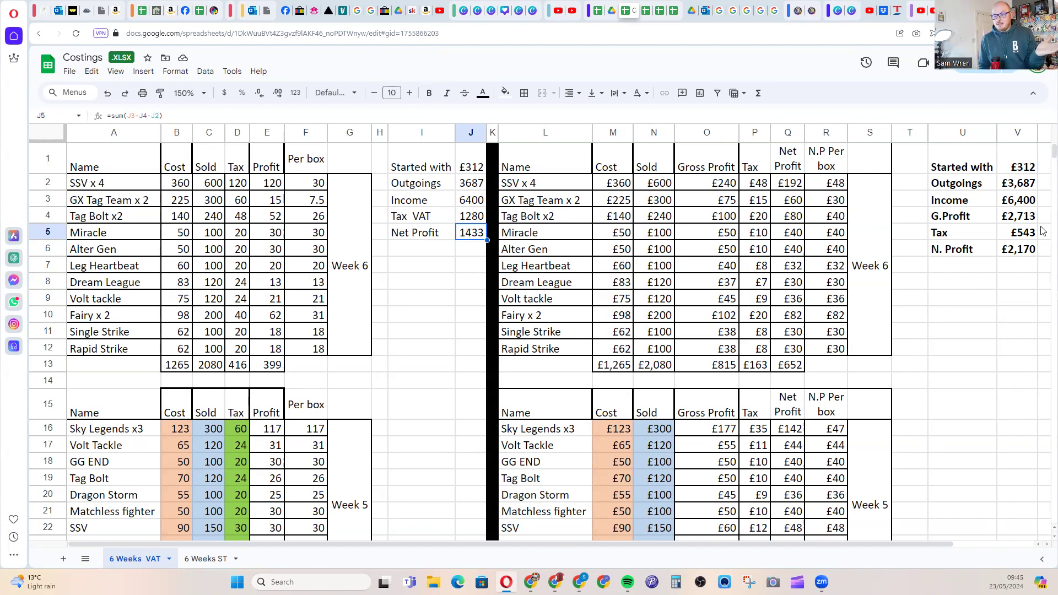
click(1024, 235)
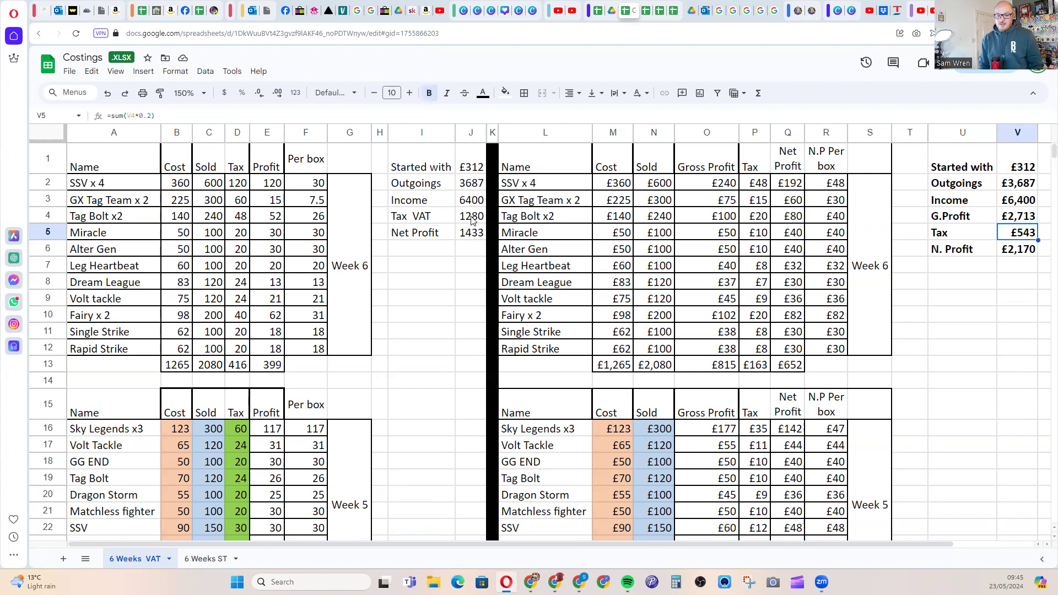
Calculate the difference between the two tax totals in J7 with =sum(J4-V5), clear that cell and return to the net profit in J5
click(481, 270)
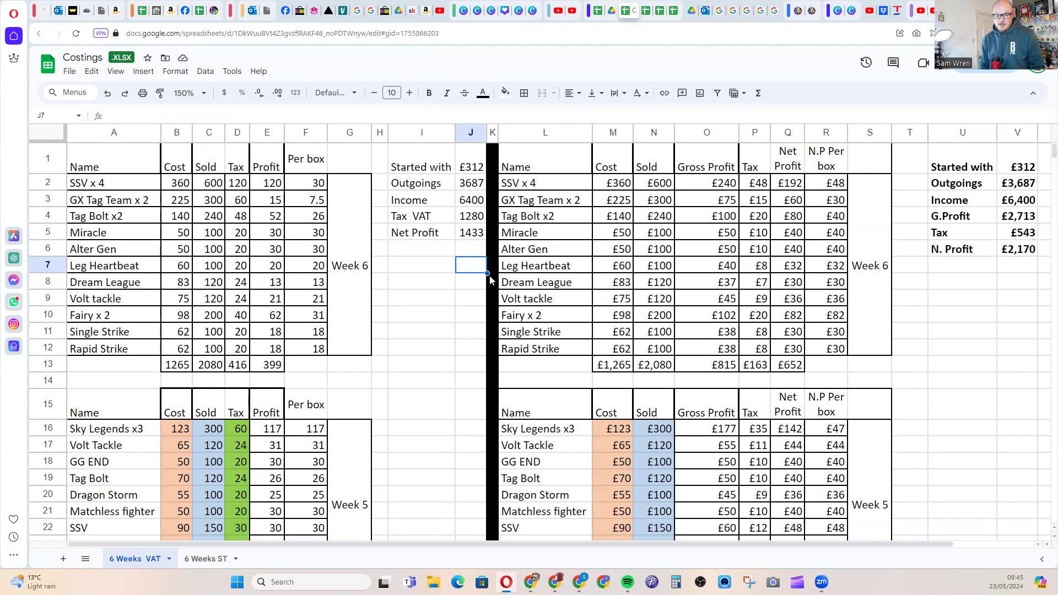
text(=sum()
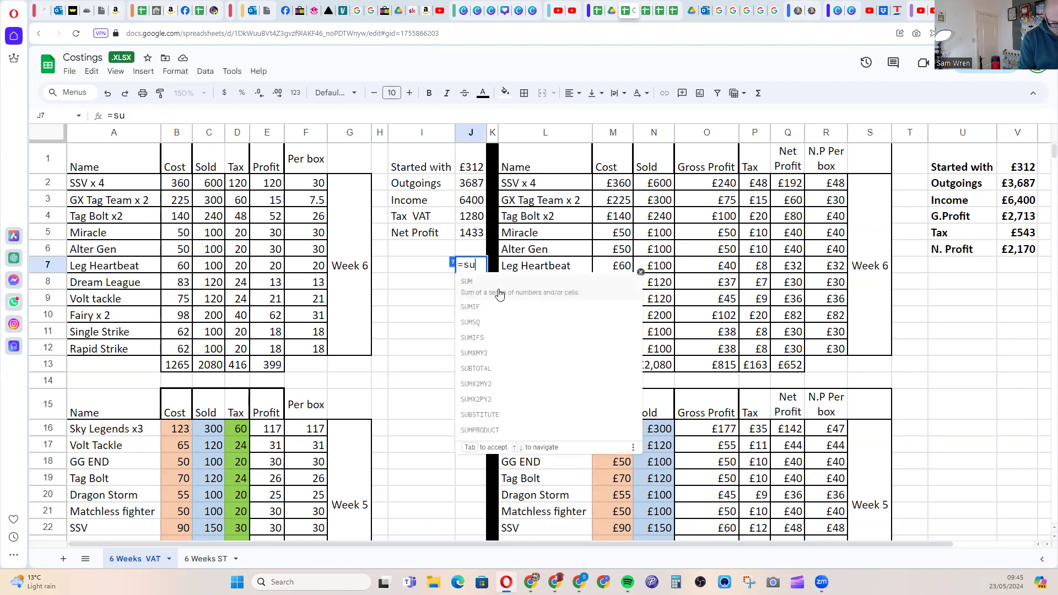
key(Up)
key(Up)
key(Up)
text(-)
key(Right)
key(Right)
key(Right)
key(Right)
key(Right)
key(Right)
key(Right)
key(Right)
key(Right)
key(Right)
key(Right)
key(Right)
key(Up)
key(Up)
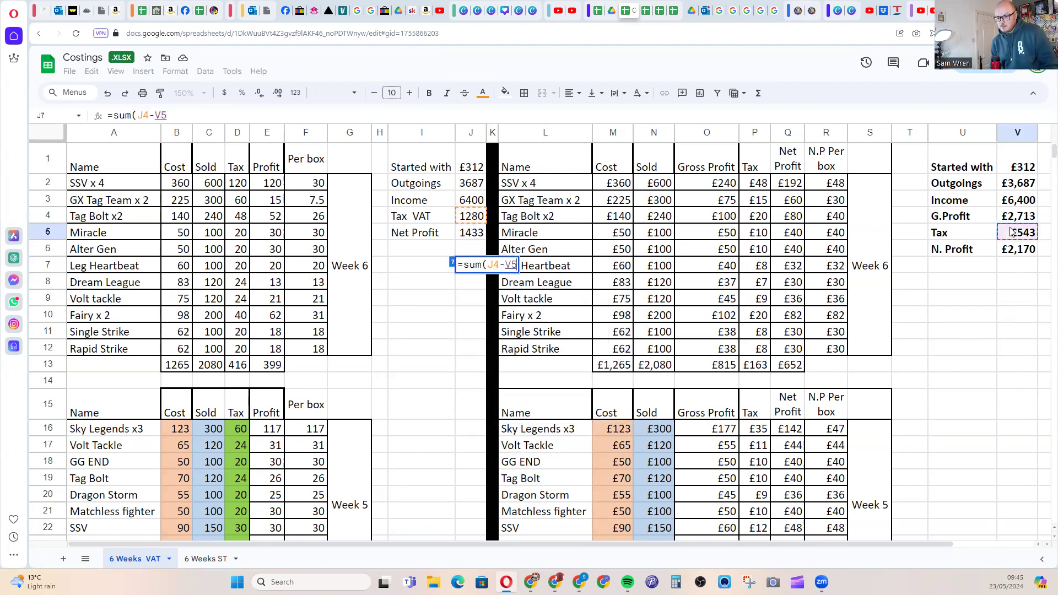
key(Return)
key(Up)
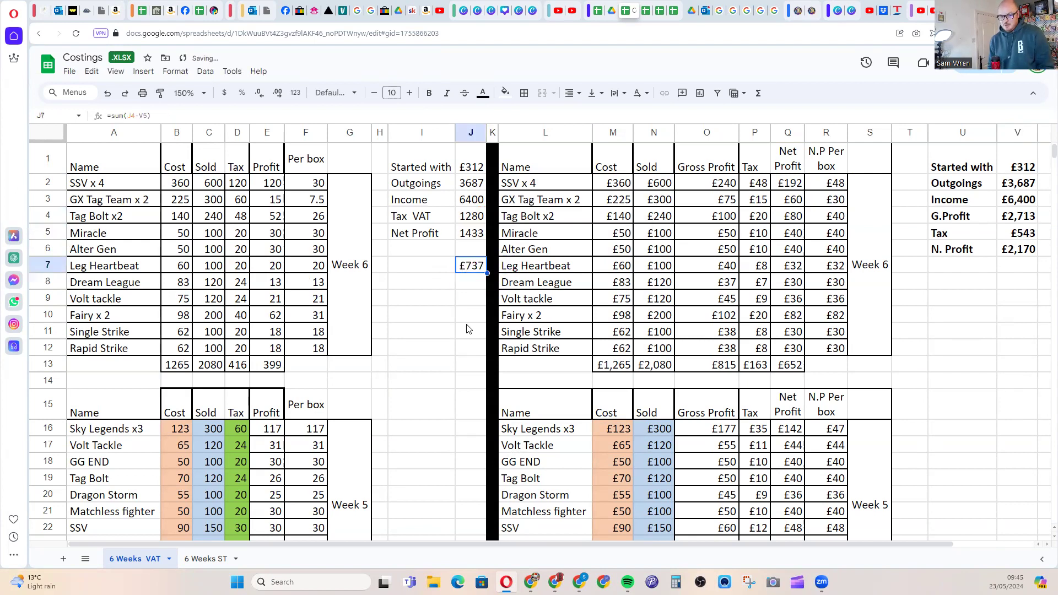
key(Delete)
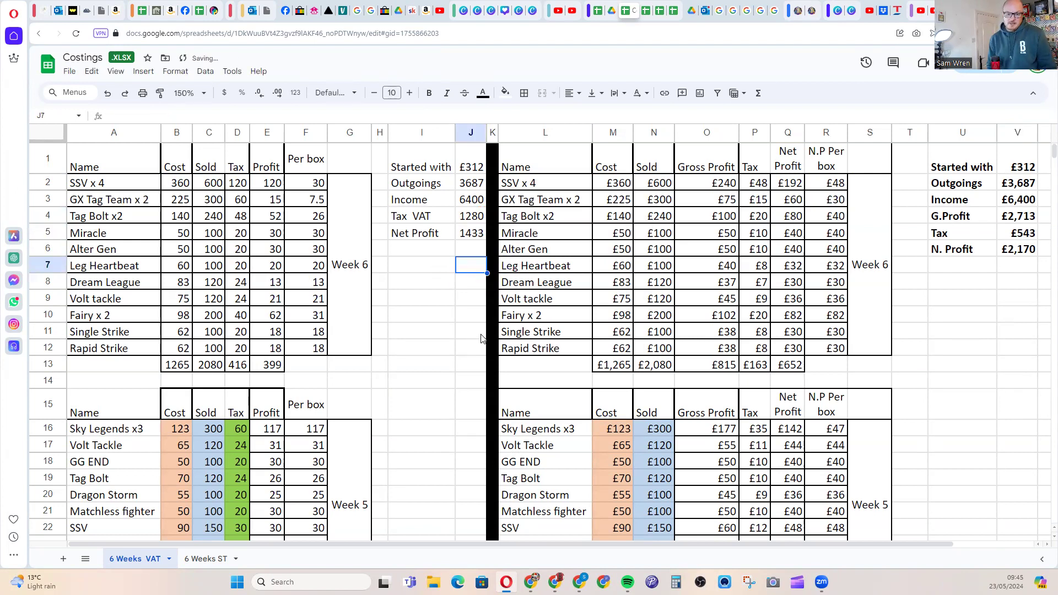
click(481, 239)
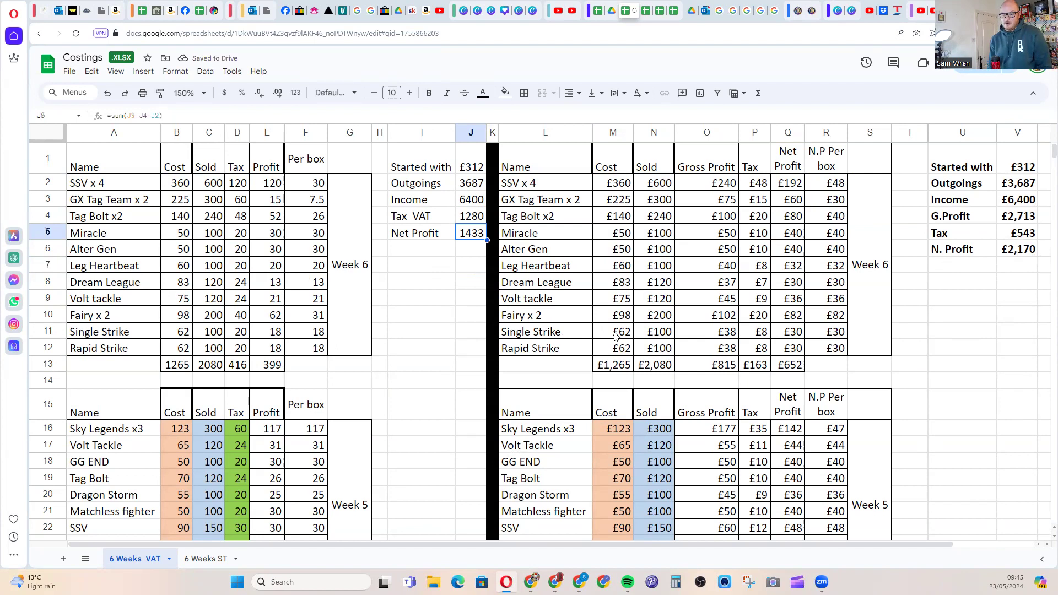